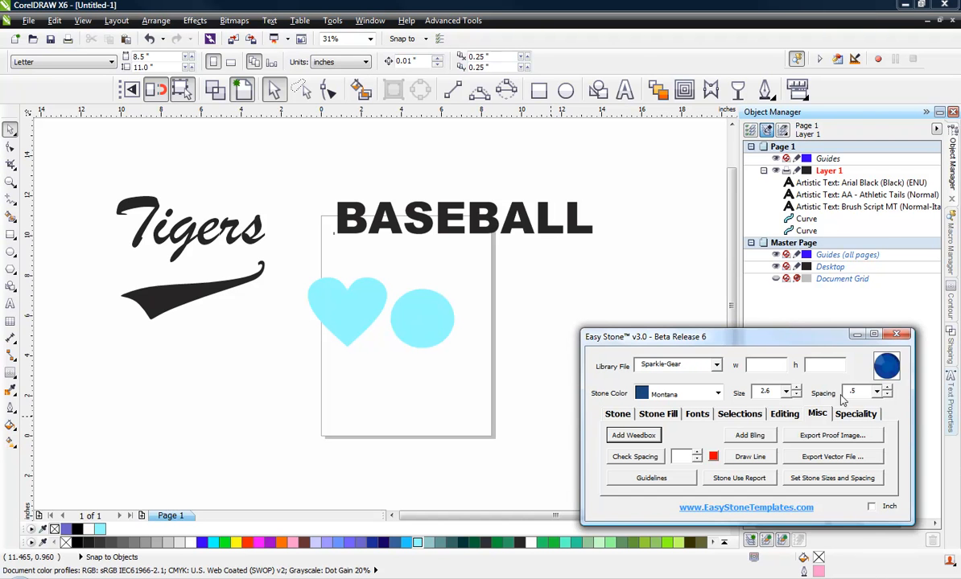
Step: Bring up the Easy Stone Speciality tools and move the light-blue circle below the heart to about X 6.14, Y 3.32 in
{"action": "left_click", "coordinate": [855, 413]}
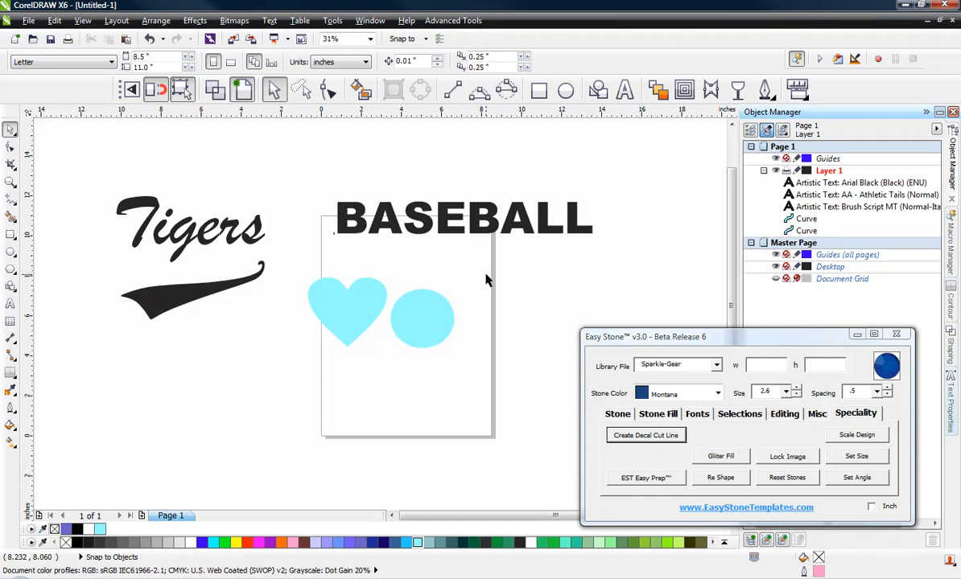
{"action": "left_click", "coordinate": [397, 342]}
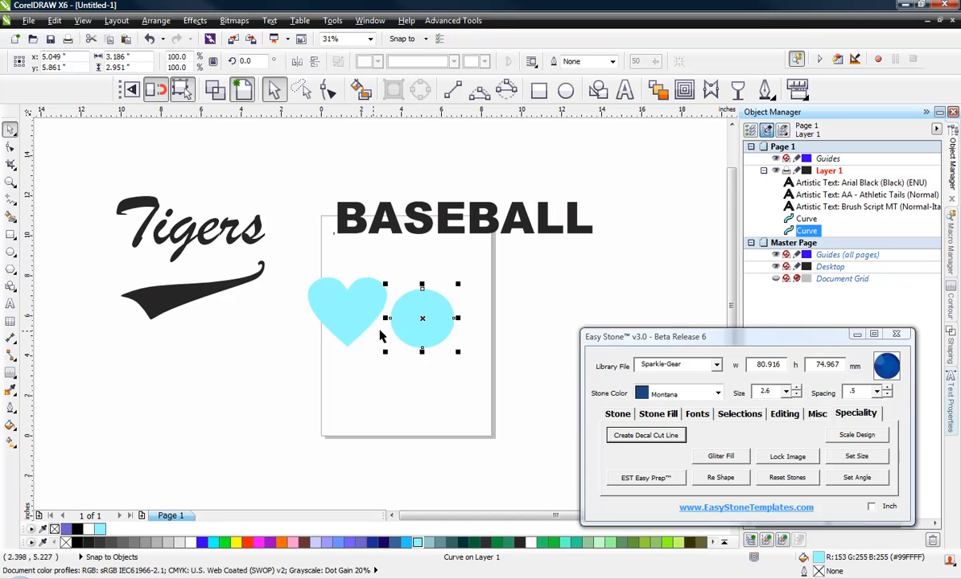
{"action": "left_click_drag", "start_coordinate": [397, 342], "coordinate": [391, 365]}
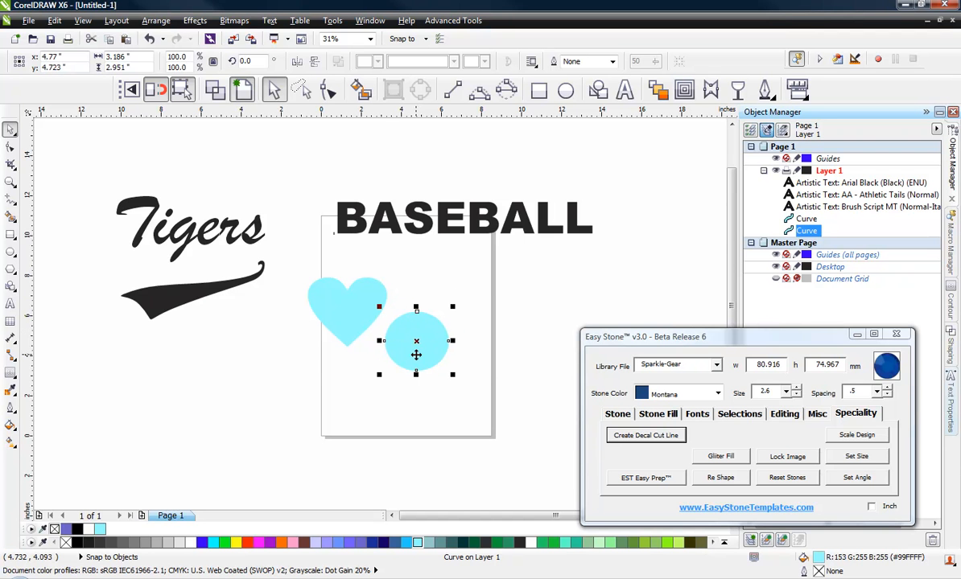
{"action": "left_click_drag", "start_coordinate": [416, 355], "coordinate": [444, 383]}
Step: Browse the Glitter Fill swatches, apply the Aqua glitter to the circle, and move it farther right of the heart
{"action": "left_click", "coordinate": [728, 456]}
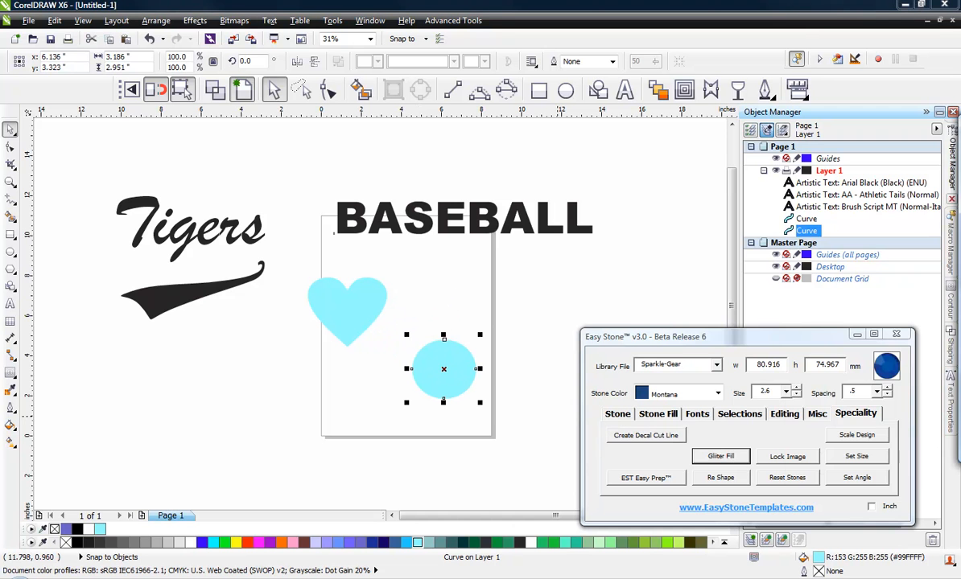
{"action": "scroll", "coordinate": [857, 321], "scroll_direction": "down", "scroll_amount": 1}
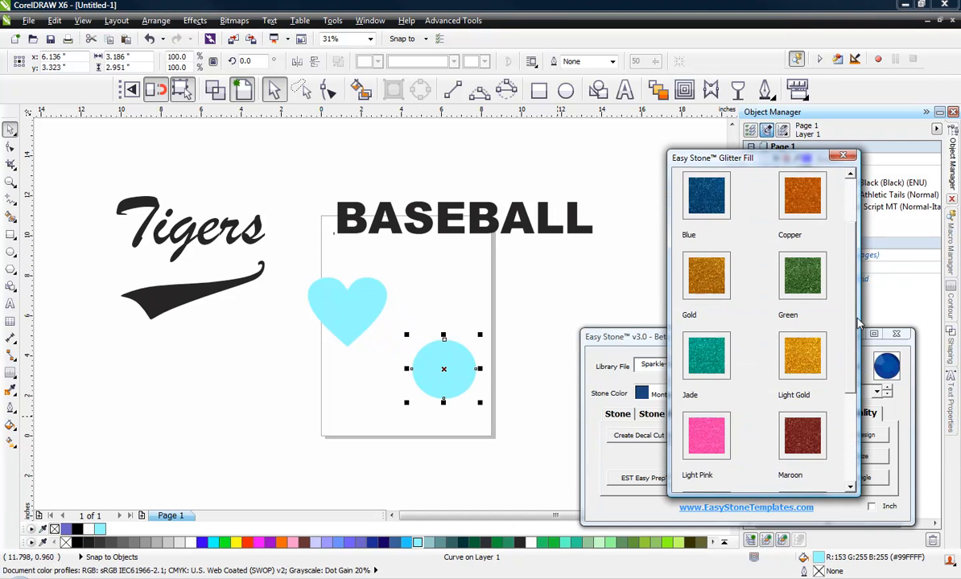
{"action": "scroll", "coordinate": [858, 321], "scroll_direction": "down", "scroll_amount": 2}
{"action": "scroll", "coordinate": [857, 322], "scroll_direction": "up", "scroll_amount": 3}
{"action": "scroll", "coordinate": [859, 370], "scroll_direction": "down", "scroll_amount": 3}
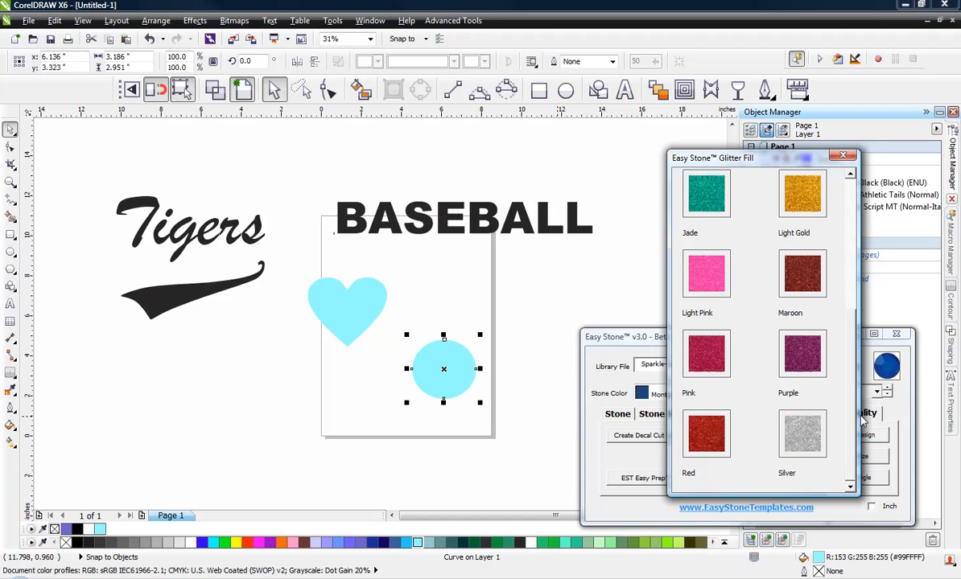
{"action": "scroll", "coordinate": [863, 418], "scroll_direction": "up", "scroll_amount": 3}
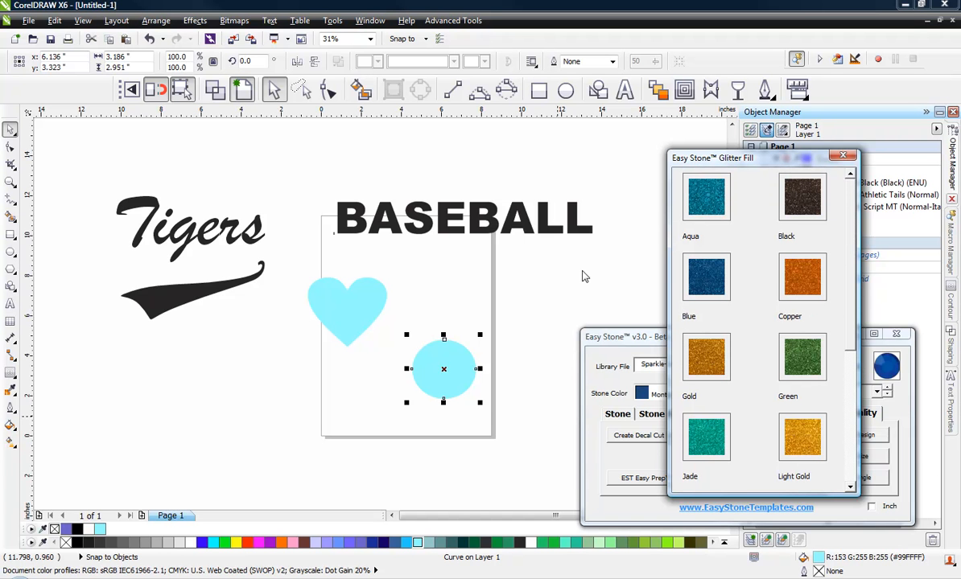
{"action": "left_click_drag", "start_coordinate": [457, 378], "coordinate": [483, 352]}
Step: Apply the Gold glitter fill to the heart and circle together, and move the heart to about X 3.64, Y 4.78 in
{"action": "left_click", "coordinate": [336, 304], "text": "shift"}
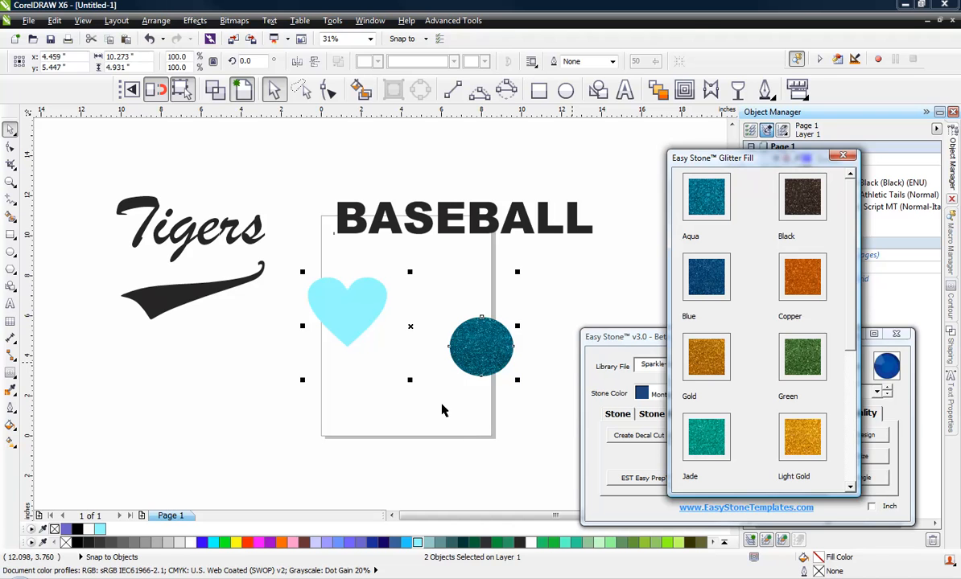
{"action": "left_click_drag", "start_coordinate": [345, 317], "coordinate": [392, 345]}
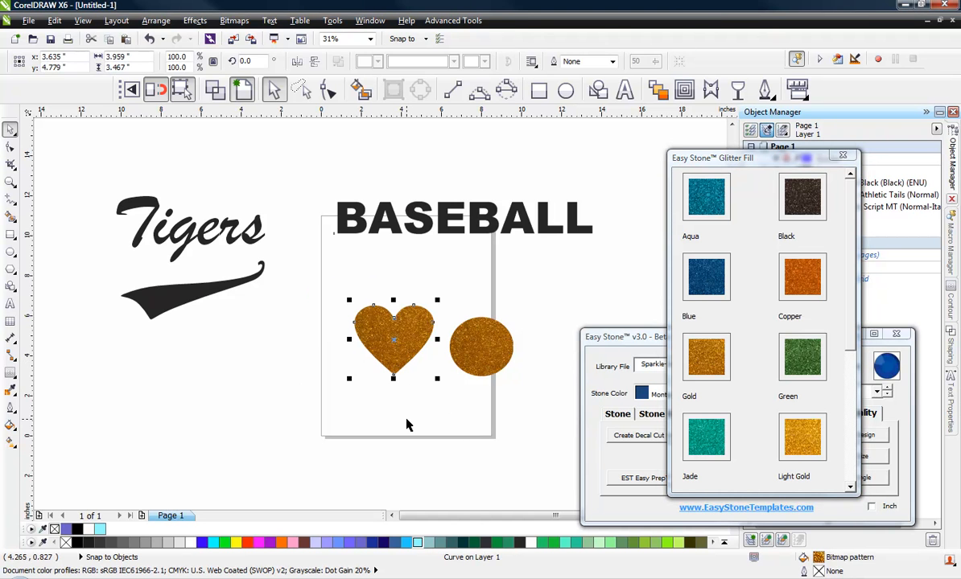
{"action": "left_click", "coordinate": [406, 425]}
{"action": "left_click", "coordinate": [486, 347]}
{"action": "left_click", "coordinate": [406, 329]}
Step: Apply the Aqua glitter fill to the BASEBALL text
{"action": "left_click", "coordinate": [456, 228]}
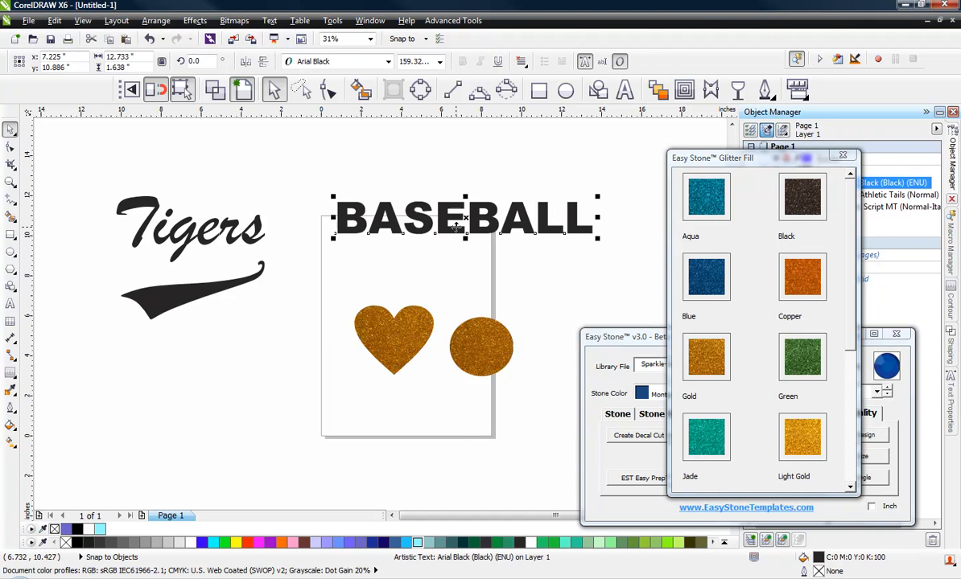
{"action": "left_click", "coordinate": [697, 211]}
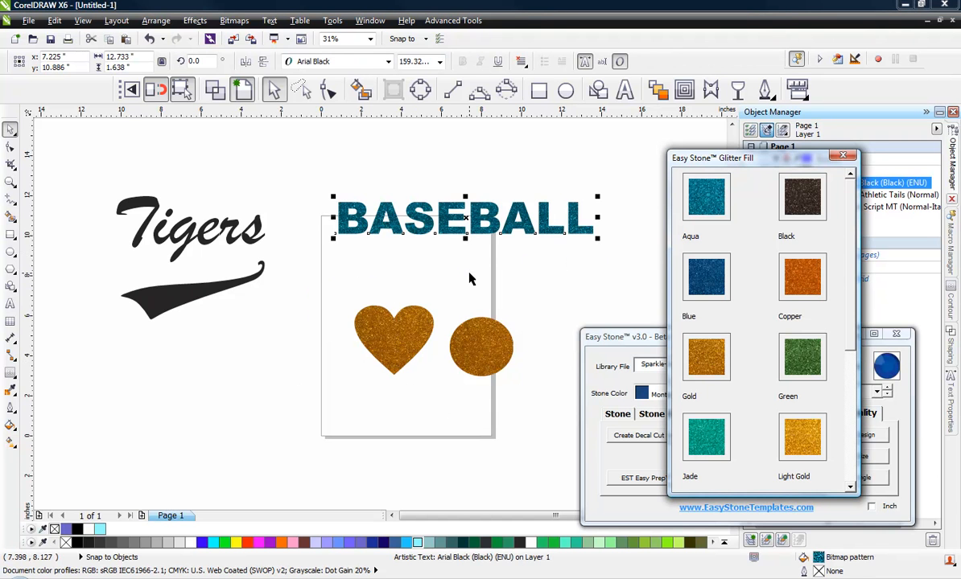
{"action": "left_click", "coordinate": [470, 274]}
Step: Replace the wording of the BASEBALL text with FOOTBALL
{"action": "double_click", "coordinate": [496, 226]}
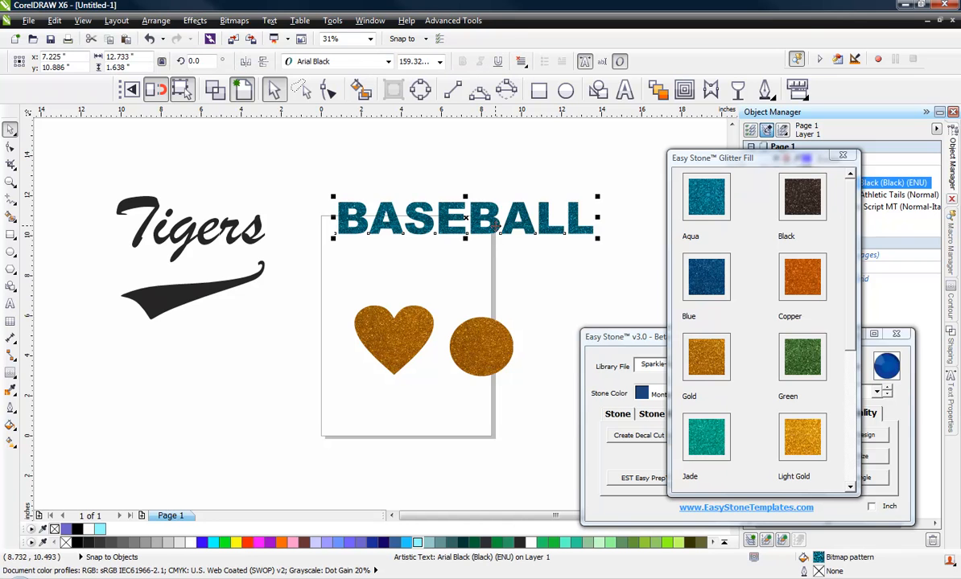
{"action": "key", "text": "ctrl+a"}
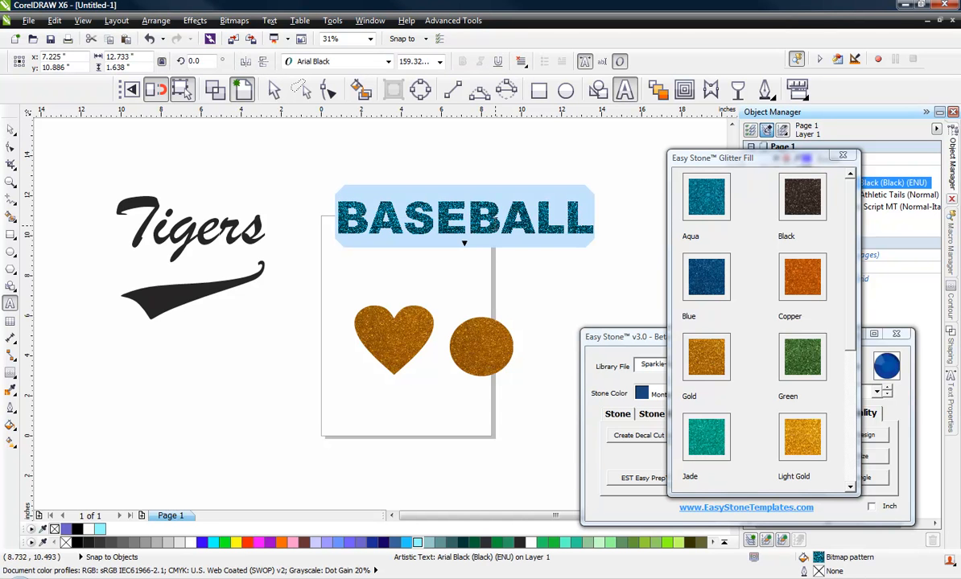
{"action": "type", "text": "FOOTBALL"}
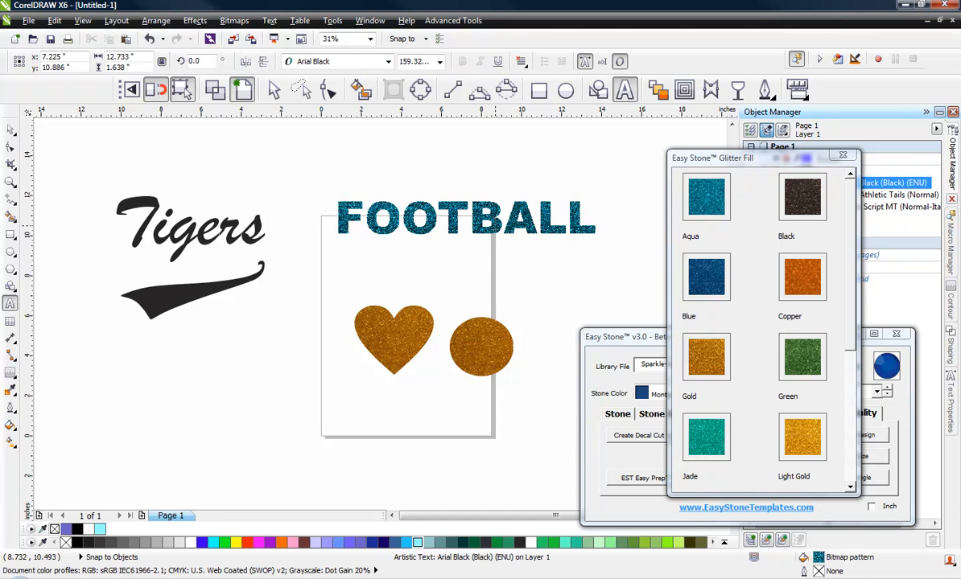
Step: Apply the Jade glitter fill to the FOOTBALL text and shift it slightly downward
{"action": "left_click", "coordinate": [10, 130]}
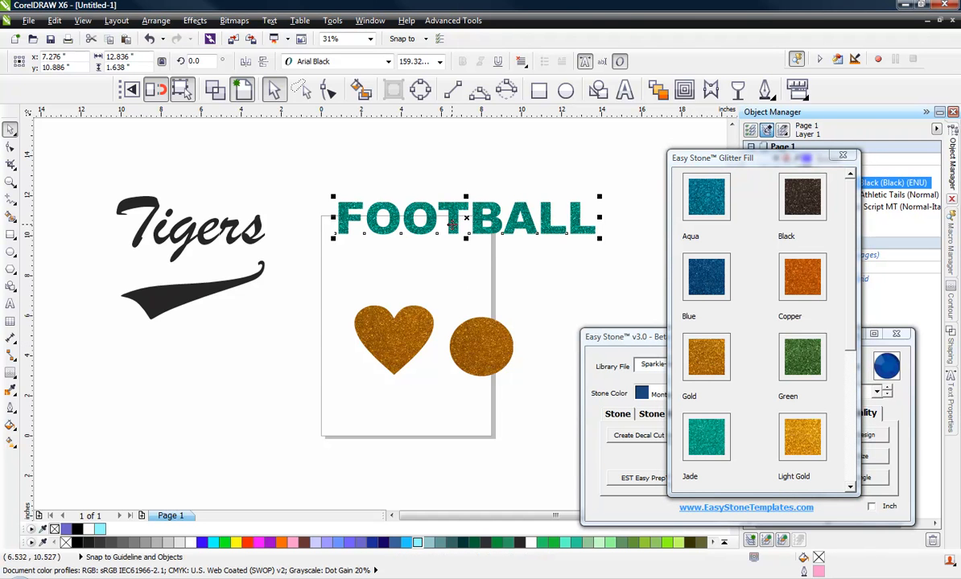
{"action": "left_click_drag", "start_coordinate": [457, 226], "coordinate": [462, 245]}
{"action": "left_click", "coordinate": [416, 288]}
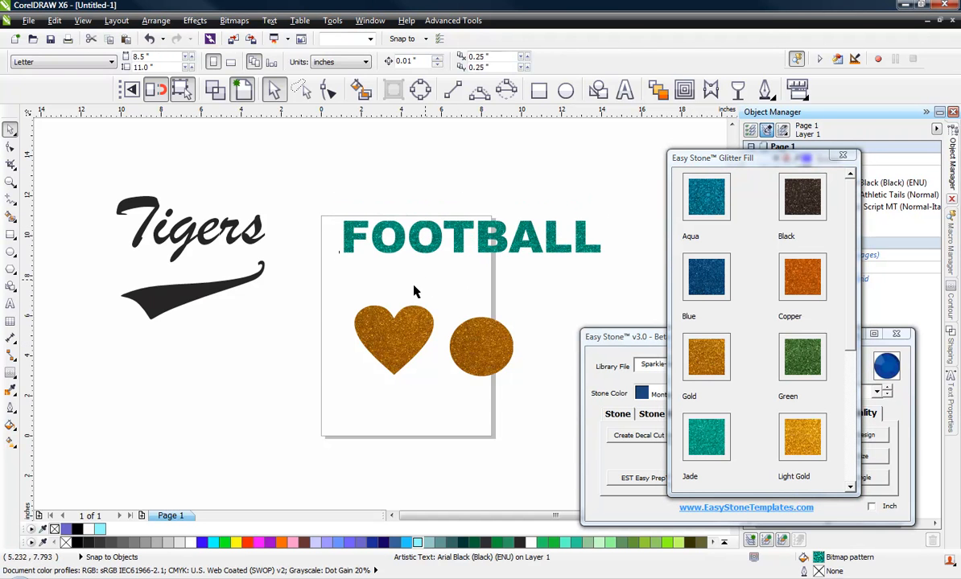
Step: Move the black tail under Tigers down to about X -5.61, Y 5.14 in, and apply the Aqua glitter fill to it
{"action": "scroll", "coordinate": [366, 304], "scroll_direction": "down", "scroll_amount": 1}
{"action": "scroll", "coordinate": [286, 299], "scroll_direction": "up", "scroll_amount": 1}
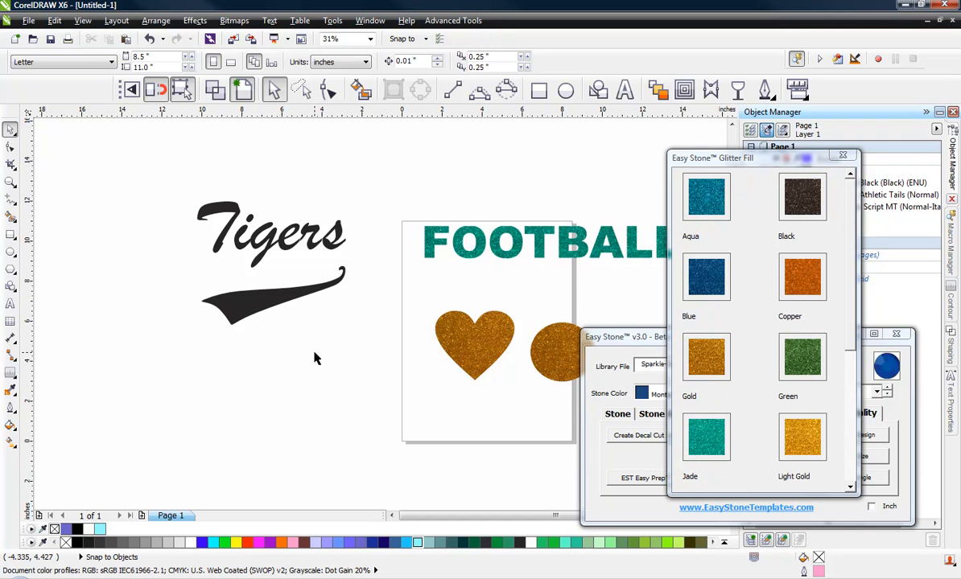
{"action": "left_click", "coordinate": [256, 298]}
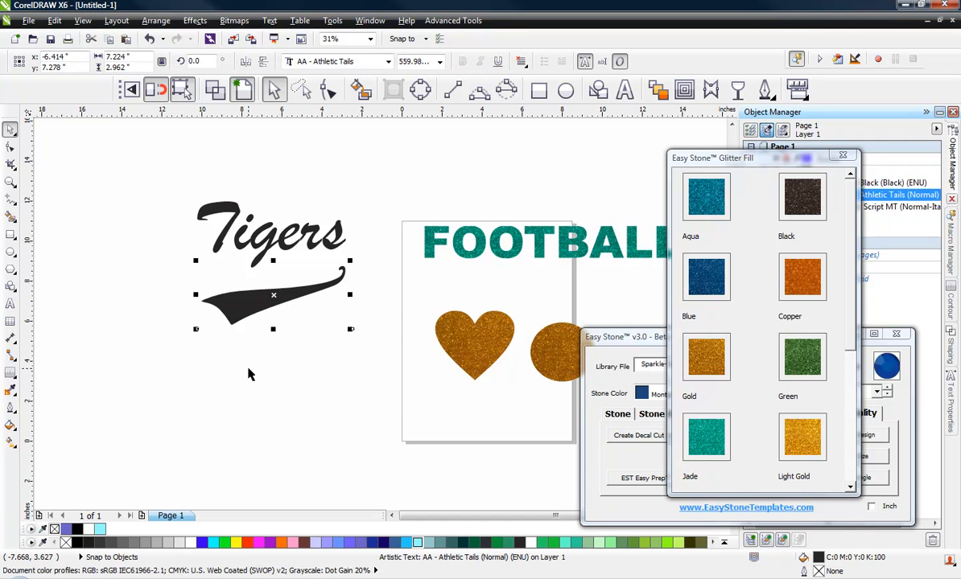
{"action": "left_click", "coordinate": [289, 341]}
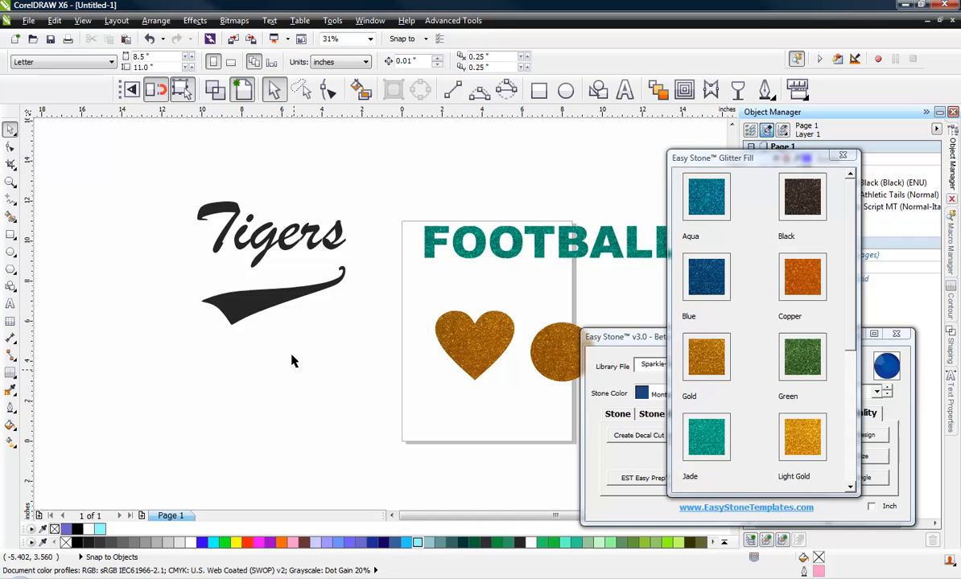
{"action": "left_click", "coordinate": [266, 288]}
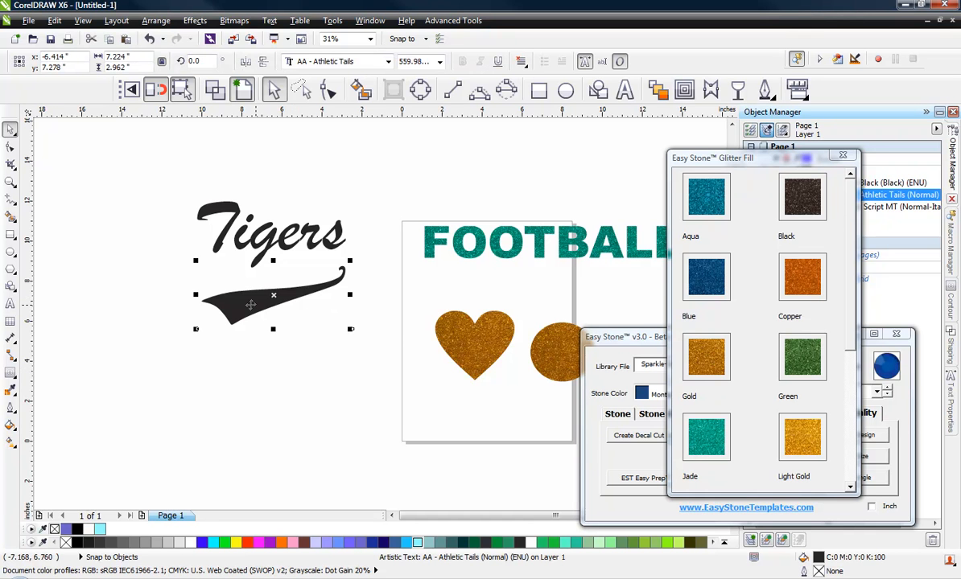
{"action": "left_click_drag", "start_coordinate": [250, 304], "coordinate": [266, 347]}
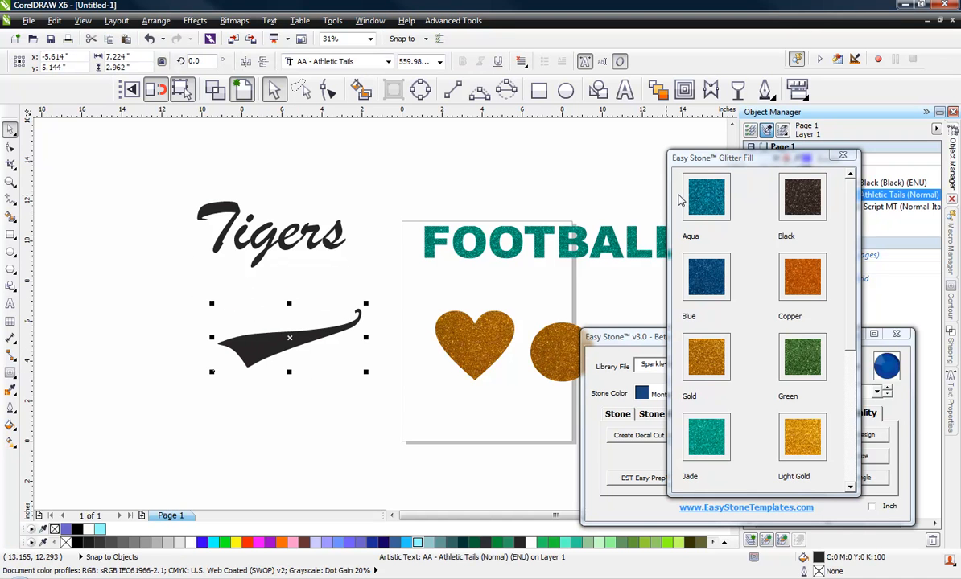
{"action": "left_click_drag", "start_coordinate": [680, 201], "coordinate": [330, 372]}
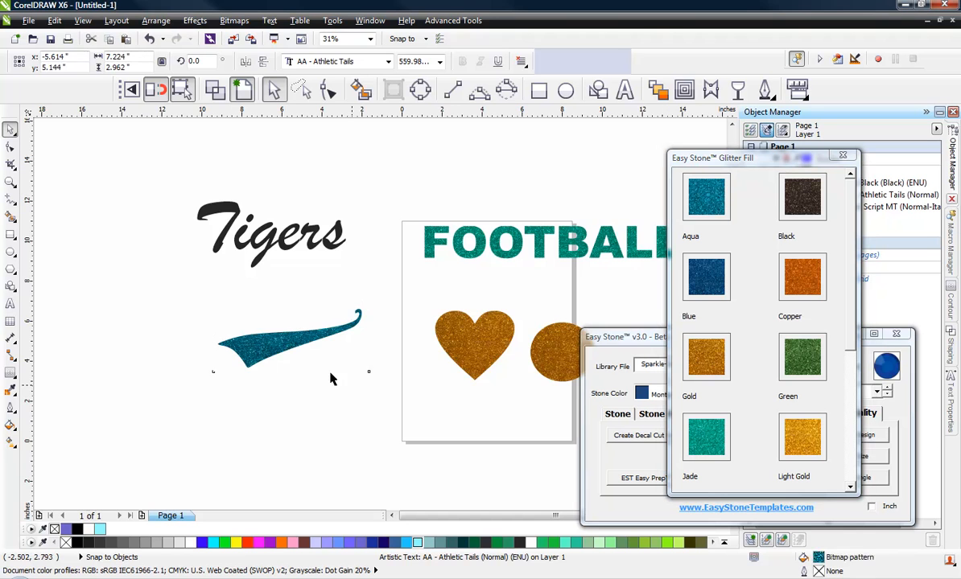
{"action": "left_click", "coordinate": [330, 378]}
Step: Replace the tail's character with b and enlarge the new tail to about 8.44 by 4.16 in
{"action": "scroll", "coordinate": [291, 344], "scroll_direction": "up", "scroll_amount": 1}
{"action": "double_click", "coordinate": [265, 346]}
{"action": "double_click", "coordinate": [265, 347]}
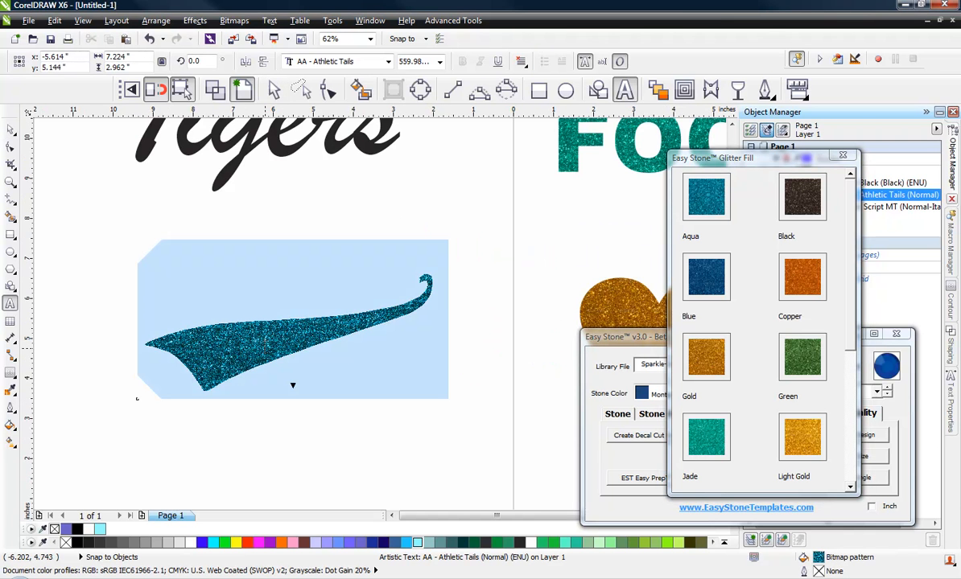
{"action": "type", "text": "b"}
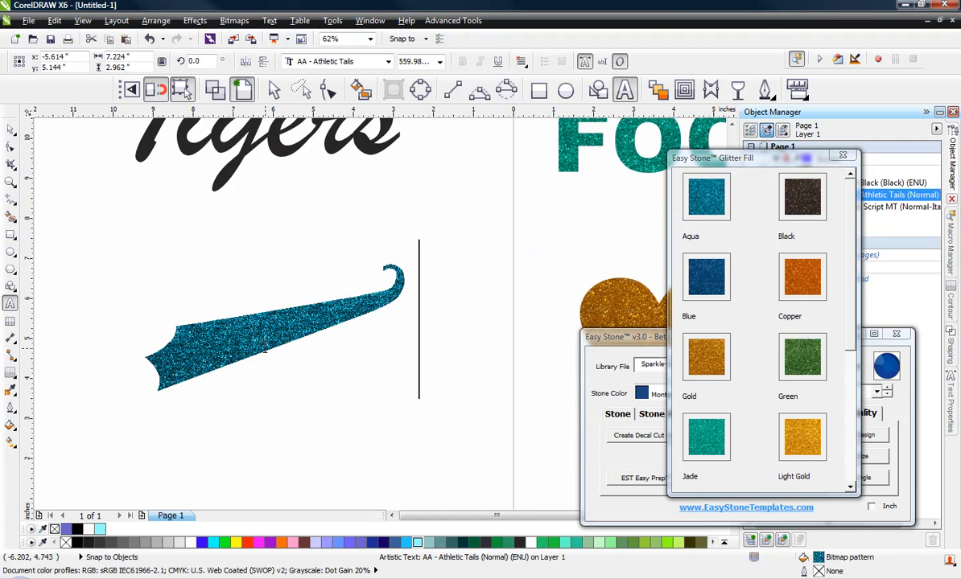
{"action": "left_click", "coordinate": [11, 130]}
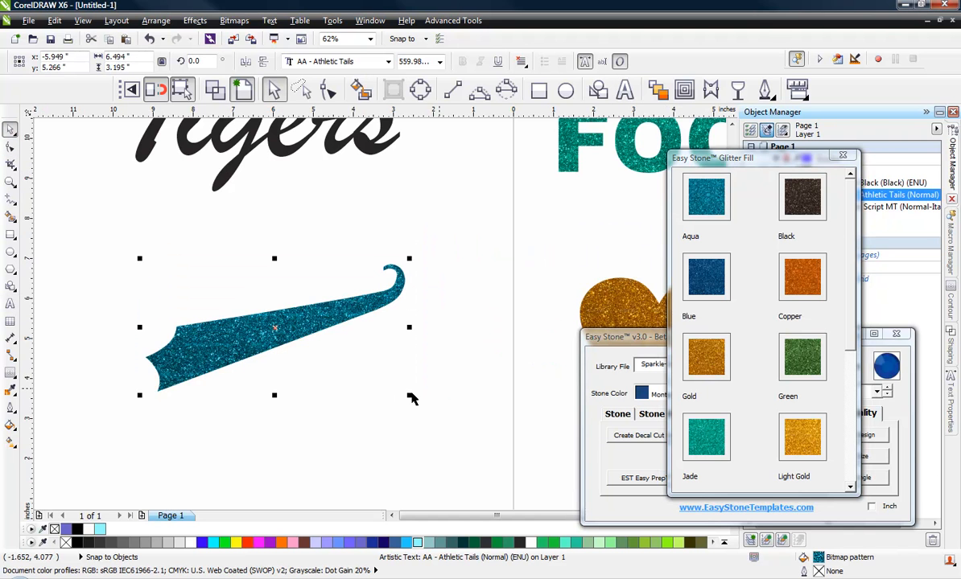
{"action": "left_click_drag", "start_coordinate": [407, 394], "coordinate": [484, 432]}
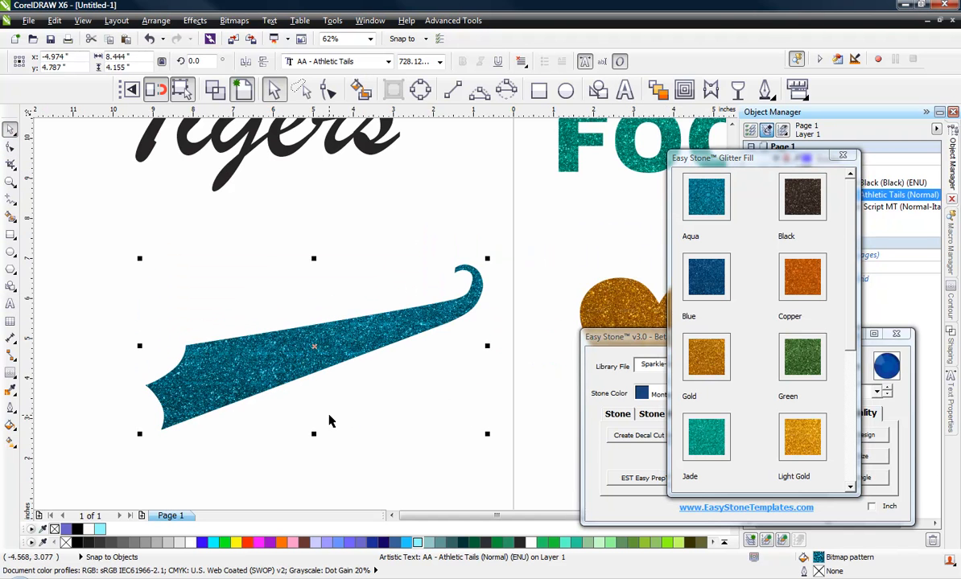
Step: Try other tail shapes by replacing the tail's character with c, d and e
{"action": "double_click", "coordinate": [303, 358]}
{"action": "key", "text": "ctrl+a"}
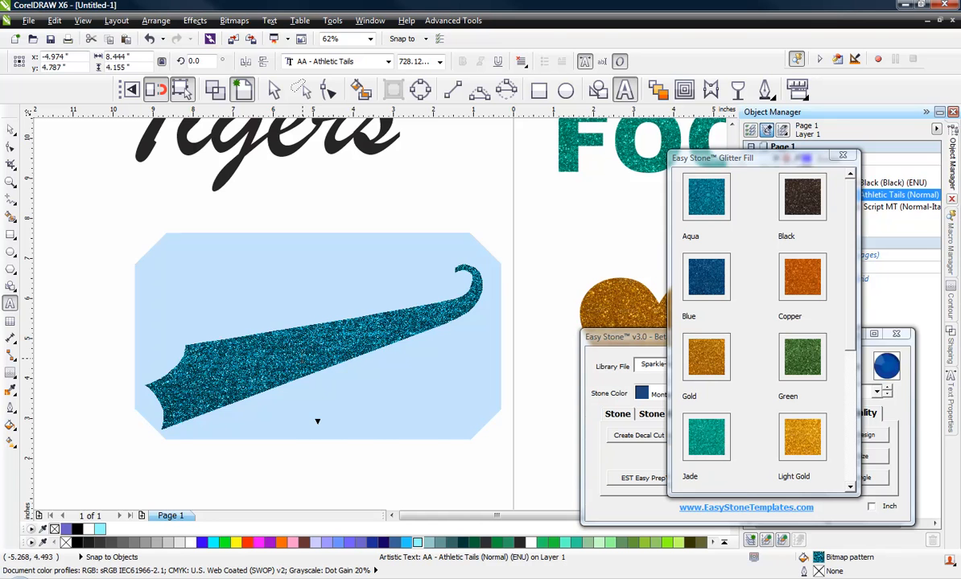
{"action": "type", "text": "c"}
{"action": "left_click", "coordinate": [321, 385]}
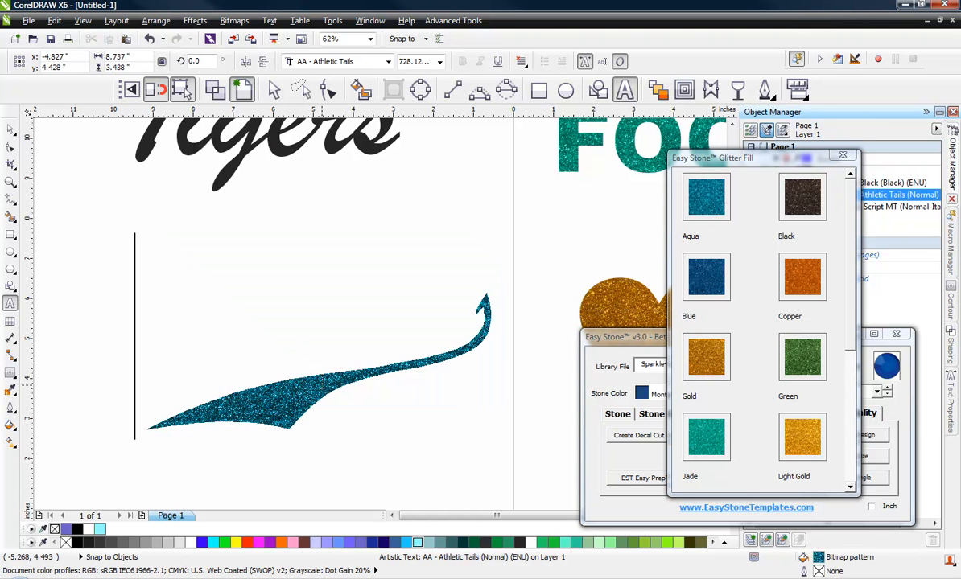
{"action": "key", "text": "ctrl+a"}
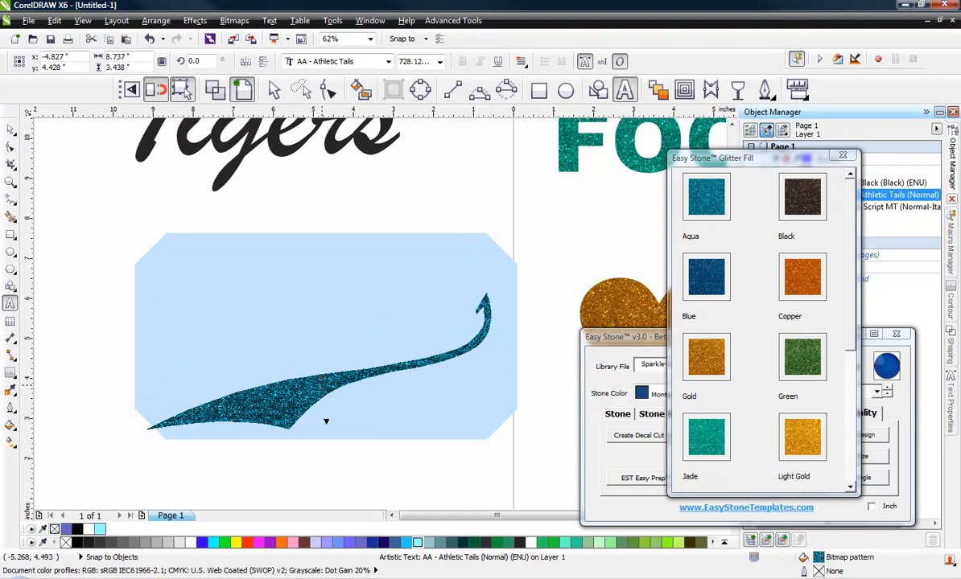
{"action": "type", "text": "d"}
{"action": "key", "text": "ctrl+a"}
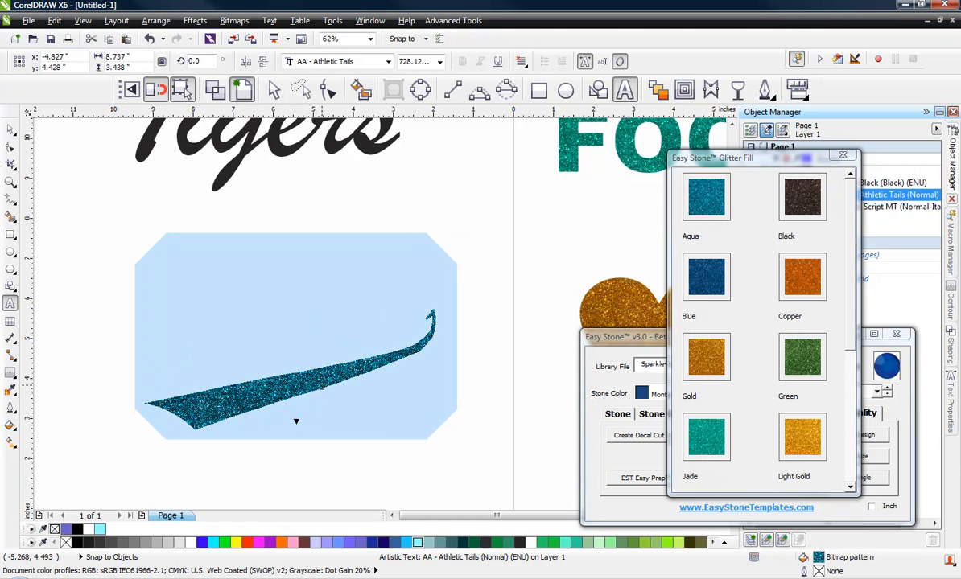
{"action": "type", "text": "e"}
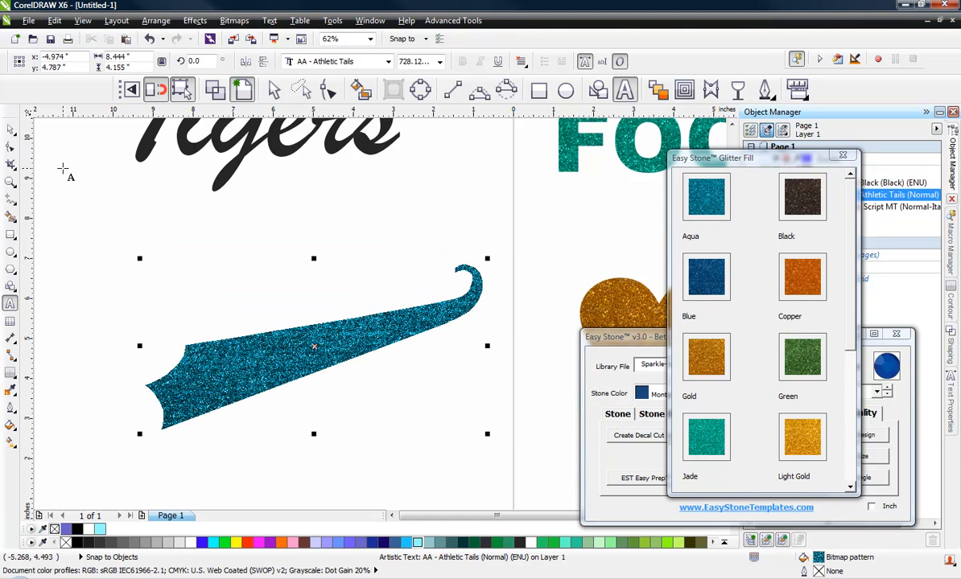
Step: Move the glitter tail up to about X -5.04, Y 5.89 in
{"action": "left_click", "coordinate": [10, 128]}
{"action": "left_click", "coordinate": [179, 234]}
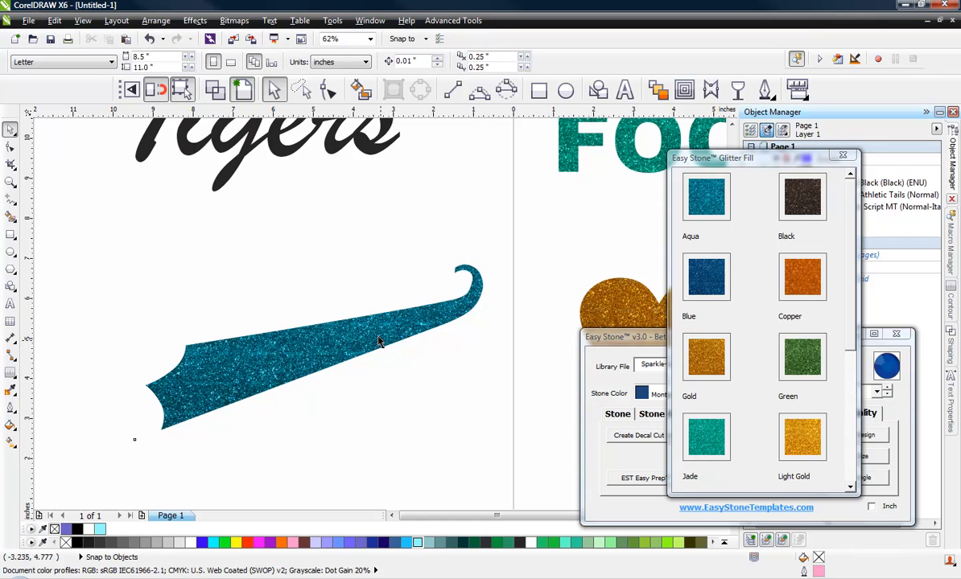
{"action": "left_click_drag", "start_coordinate": [361, 337], "coordinate": [358, 294]}
{"action": "left_click", "coordinate": [439, 343]}
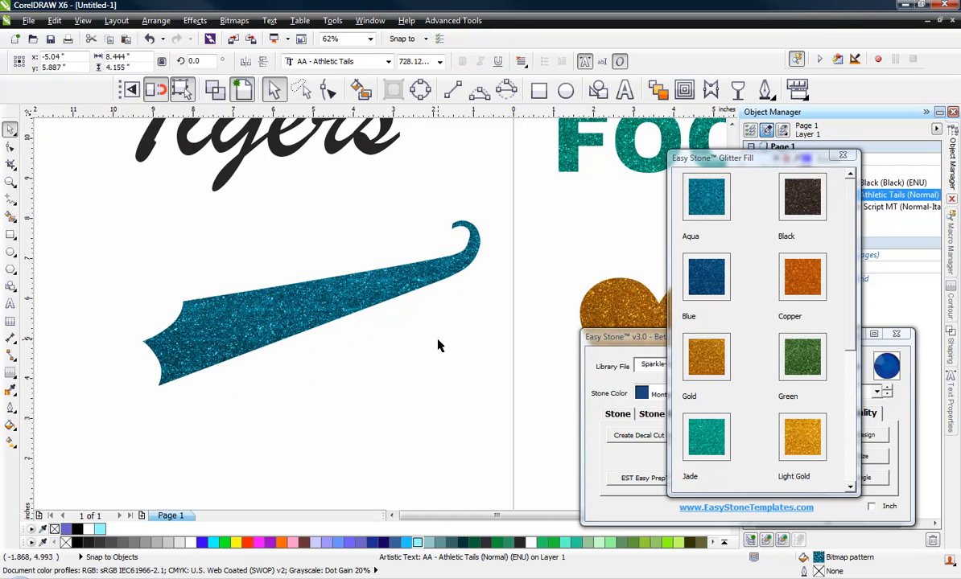
Step: Move the Tigers text down just above the tail, to about X -5.11, Y 8.12 in, and open it for text editing
{"action": "scroll", "coordinate": [439, 343], "scroll_direction": "down", "scroll_amount": 2}
{"action": "scroll", "coordinate": [354, 217], "scroll_direction": "up", "scroll_amount": 1}
{"action": "left_click_drag", "start_coordinate": [416, 281], "coordinate": [470, 362]}
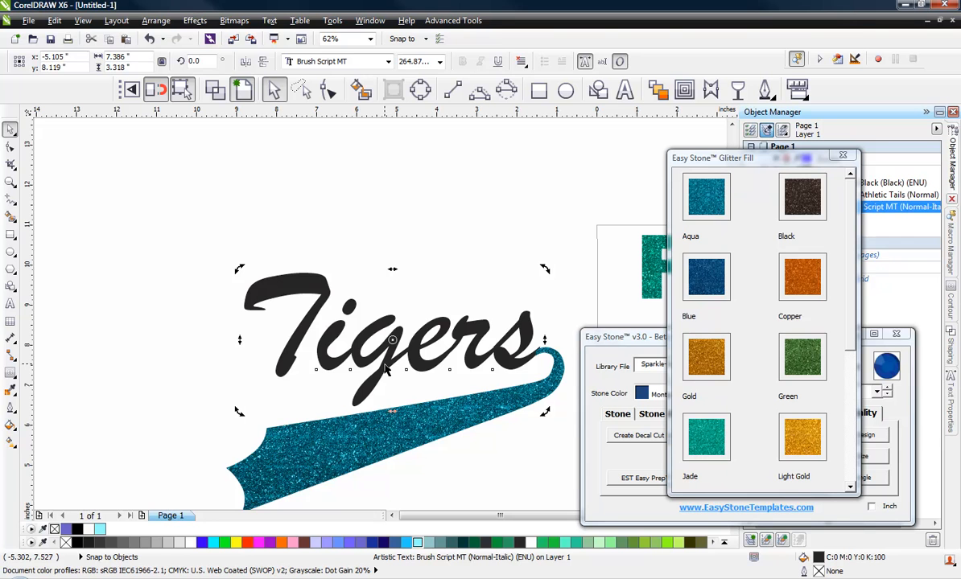
{"action": "key", "text": "F8"}
{"action": "left_click", "coordinate": [379, 322]}
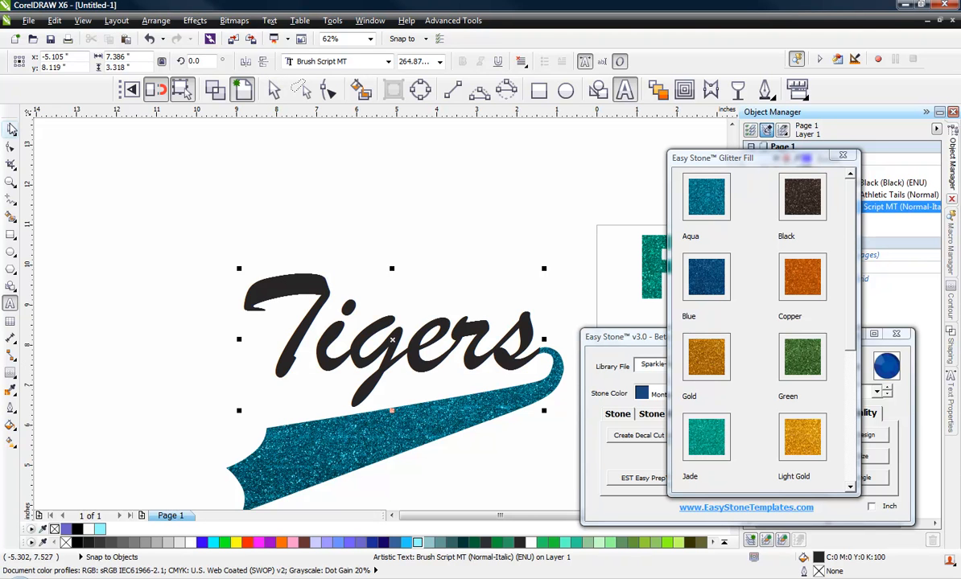
Step: Skew the Tigers text vertically so its slant follows the tail's upper edge, bringing it down onto the tail
{"action": "key", "text": "ctrl+space"}
{"action": "left_click", "coordinate": [324, 302]}
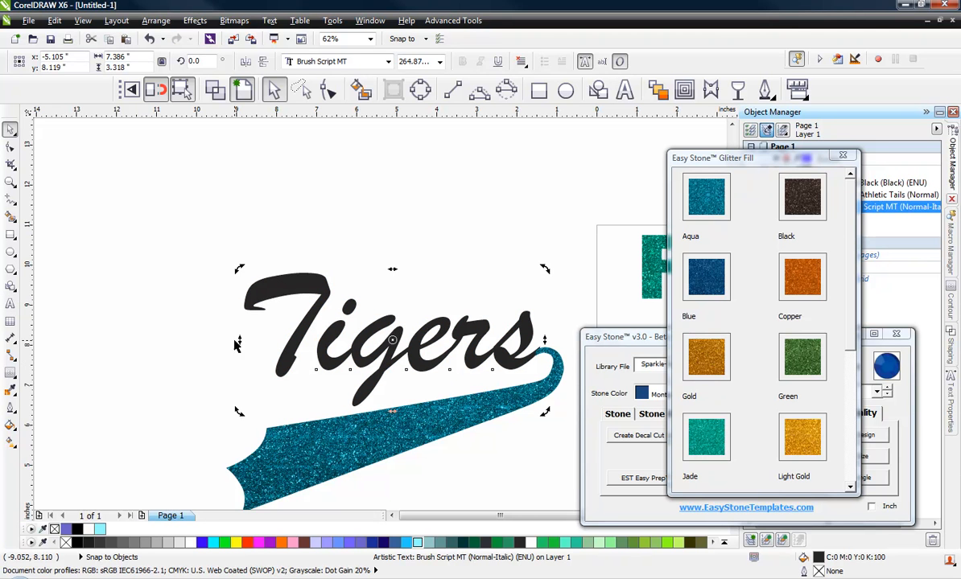
{"action": "left_click_drag", "start_coordinate": [239, 339], "coordinate": [244, 370]}
{"action": "left_click", "coordinate": [182, 386]}
{"action": "scroll", "coordinate": [180, 284], "scroll_direction": "down", "scroll_amount": 2}
{"action": "scroll", "coordinate": [199, 310], "scroll_direction": "up", "scroll_amount": 1}
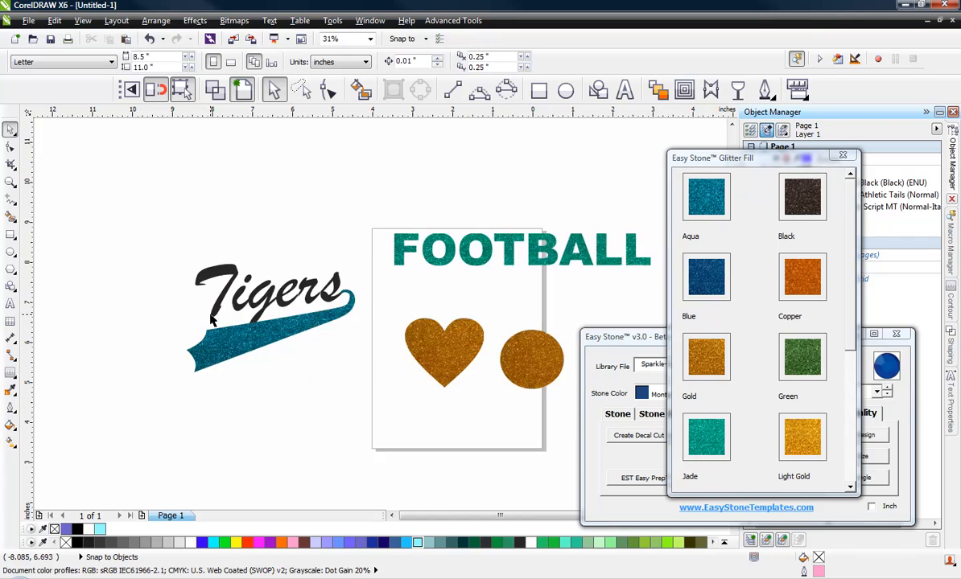
{"action": "scroll", "coordinate": [212, 319], "scroll_direction": "up", "scroll_amount": 1}
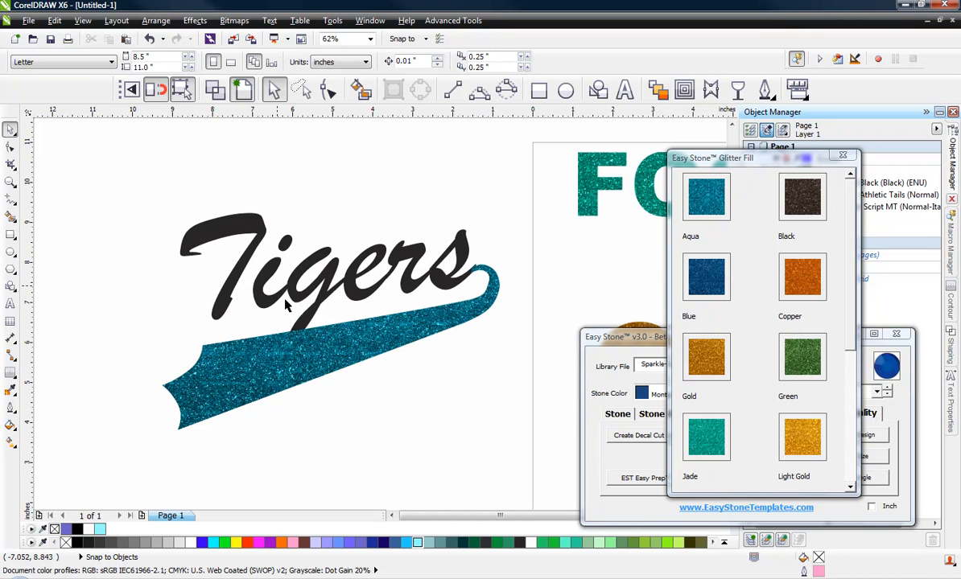
Step: Weld the Tigers text and the glitter tail into one object using Easy Stone's Weld Objects
{"action": "left_click", "coordinate": [253, 223]}
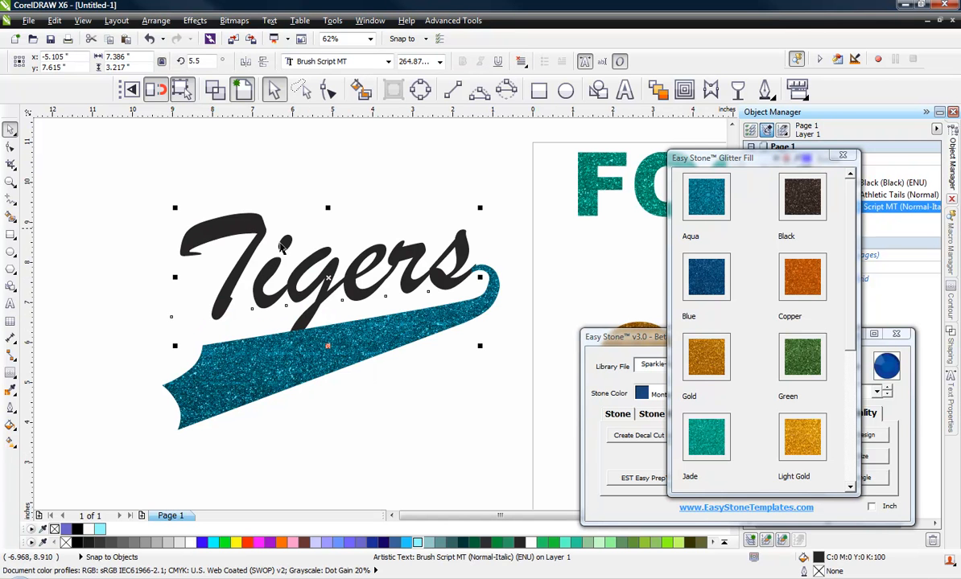
{"action": "left_click", "coordinate": [383, 341], "text": "shift"}
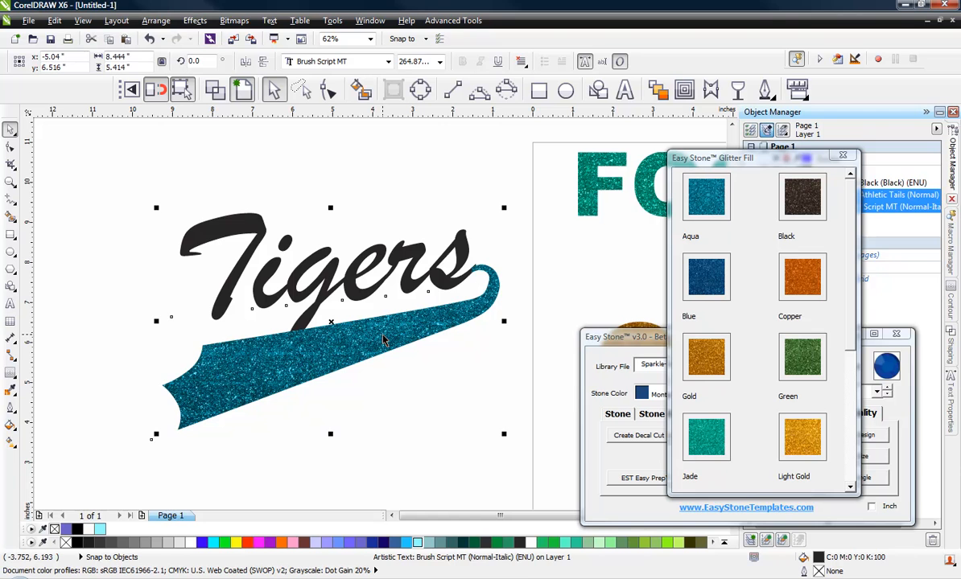
{"action": "left_click", "coordinate": [653, 346]}
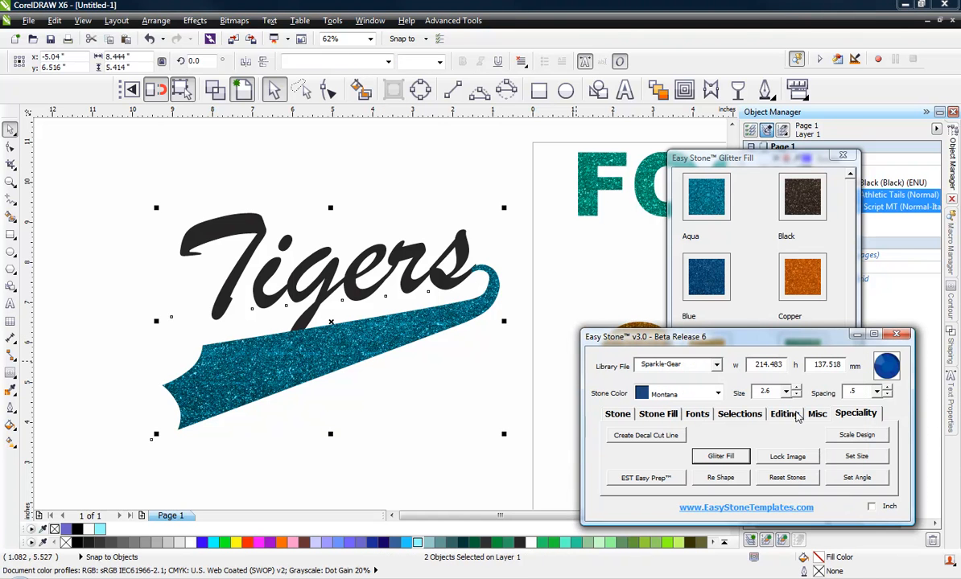
{"action": "left_click", "coordinate": [785, 414]}
{"action": "left_click", "coordinate": [768, 458]}
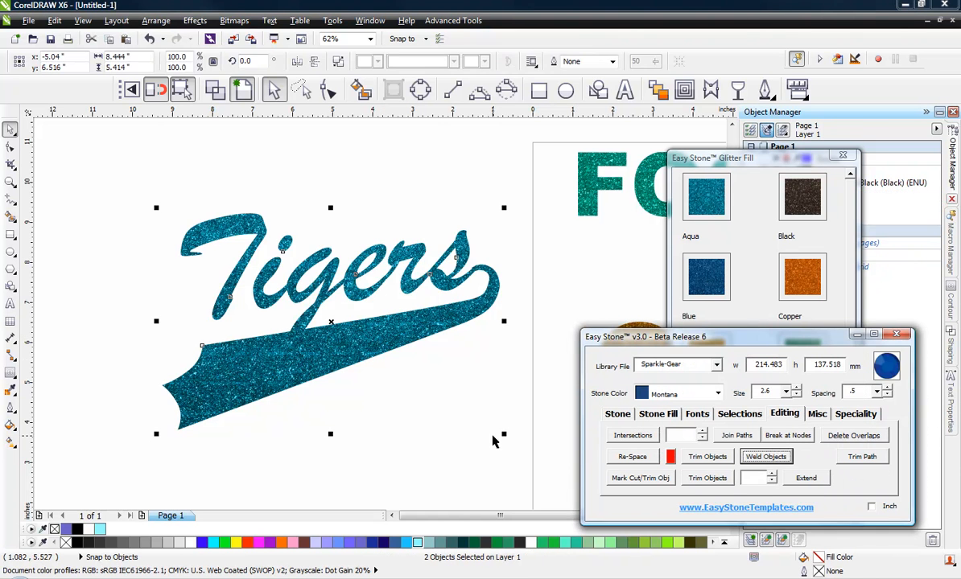
{"action": "left_click", "coordinate": [413, 436]}
Step: Move the welded Tigers design to about X -6.31, Y 7.37 in
{"action": "left_click_drag", "start_coordinate": [380, 337], "coordinate": [342, 386]}
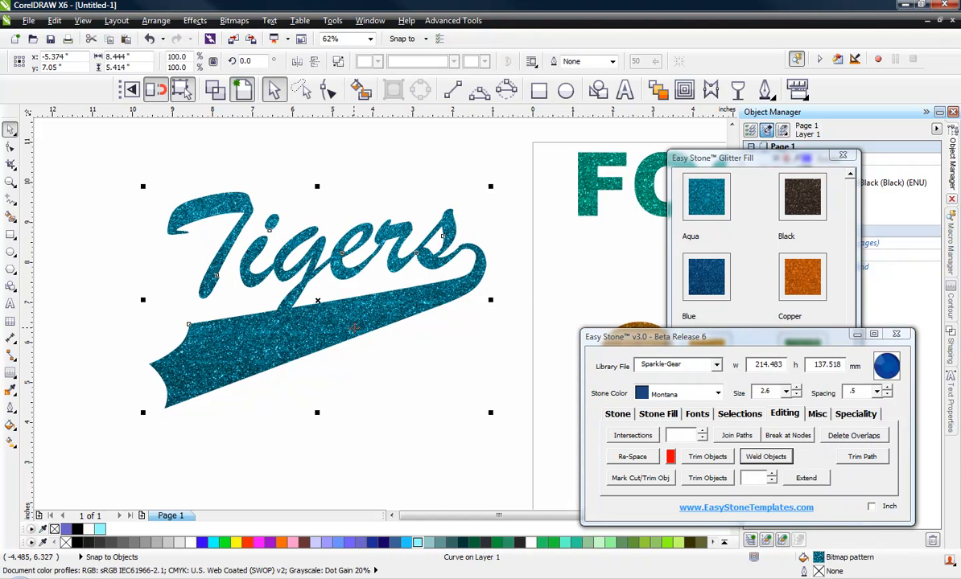
{"action": "left_click_drag", "start_coordinate": [355, 328], "coordinate": [346, 332]}
{"action": "left_click", "coordinate": [350, 387]}
{"action": "scroll", "coordinate": [332, 389], "scroll_direction": "down", "scroll_amount": 1}
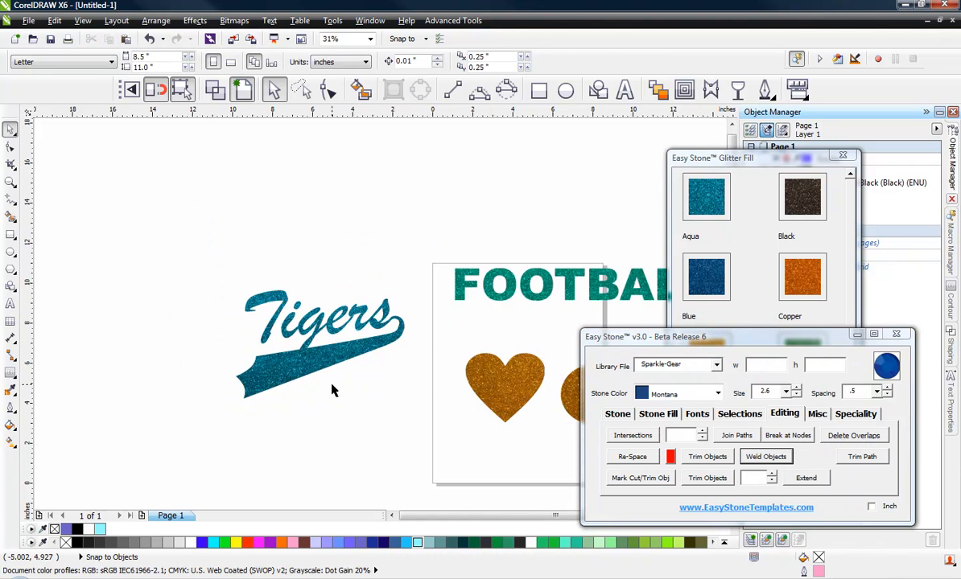
{"action": "scroll", "coordinate": [277, 373], "scroll_direction": "up", "scroll_amount": 1}
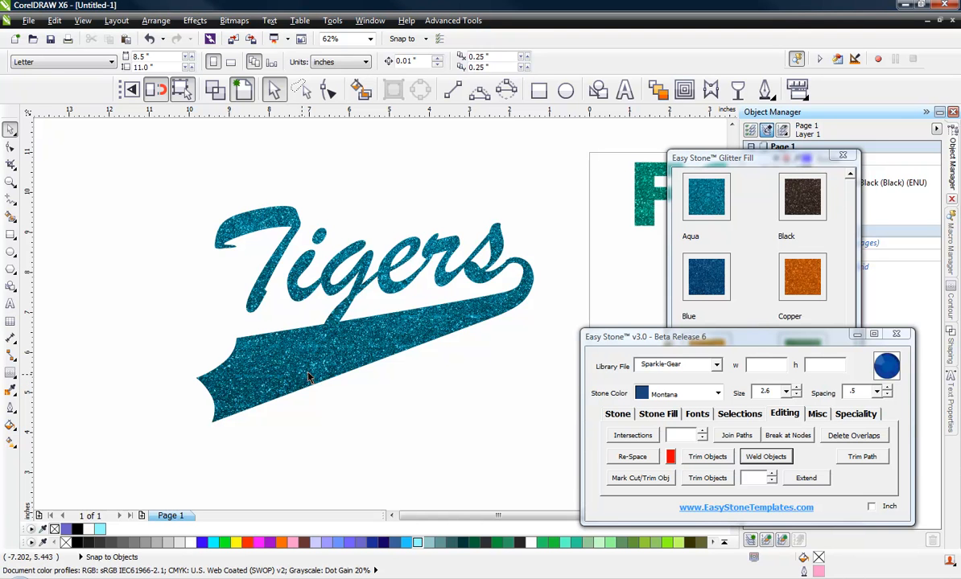
{"action": "left_click_drag", "start_coordinate": [309, 378], "coordinate": [280, 362]}
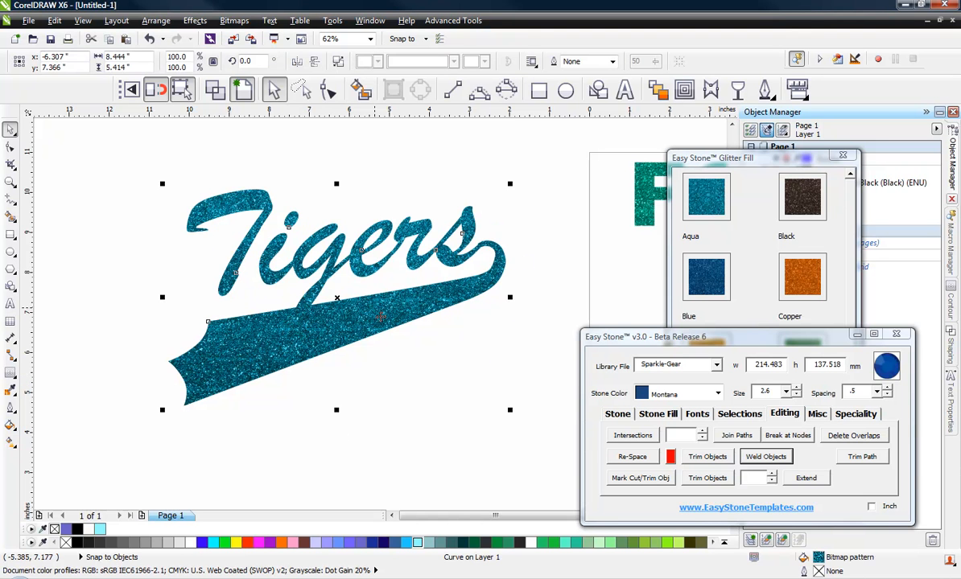
{"action": "left_click", "coordinate": [453, 337]}
{"action": "scroll", "coordinate": [453, 337], "scroll_direction": "down", "scroll_amount": 2}
Step: Set the welded Tigers design's width to 9.5 in and move it to about X -11.37, Y 6.8 in
{"action": "left_click_drag", "start_coordinate": [500, 231], "coordinate": [229, 378]}
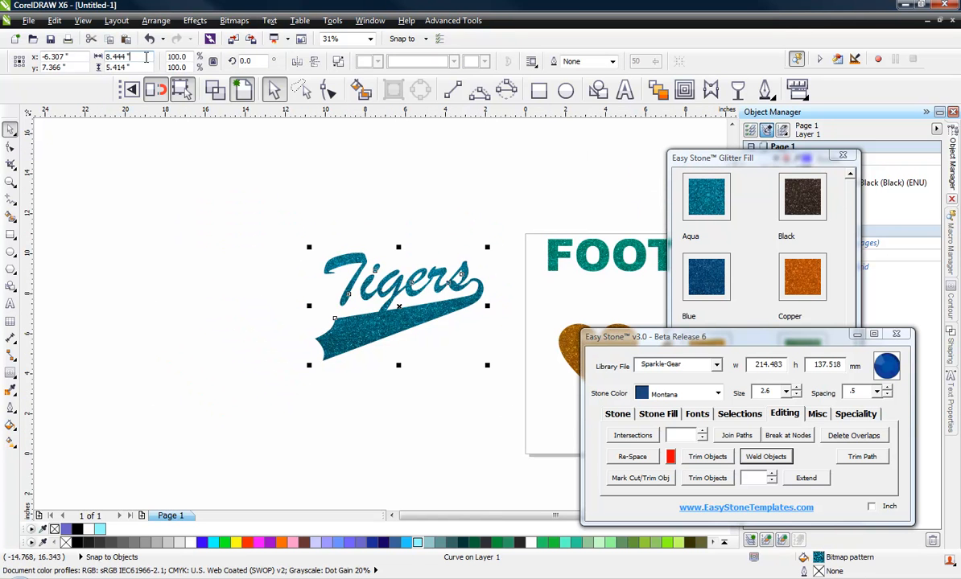
{"action": "left_click_drag", "start_coordinate": [146, 57], "coordinate": [50, 68]}
{"action": "type", "text": "9"}
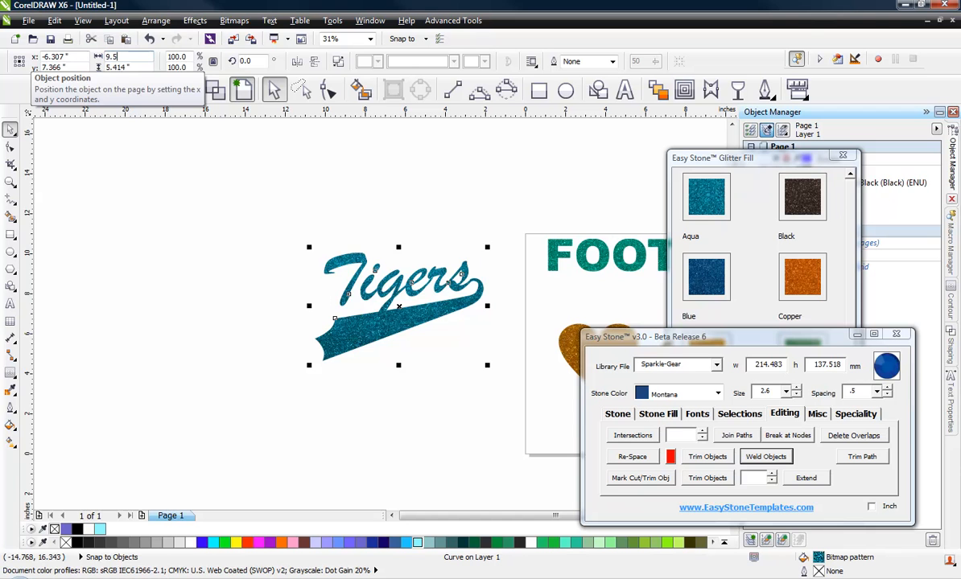
{"action": "type", "text": ".5"}
{"action": "key", "text": "Return"}
{"action": "left_click_drag", "start_coordinate": [386, 334], "coordinate": [285, 345]}
Step: Add an Easy Stone weedbox around the Tigers design with a weed margin of 25
{"action": "left_click", "coordinate": [817, 413]}
{"action": "left_click", "coordinate": [633, 436]}
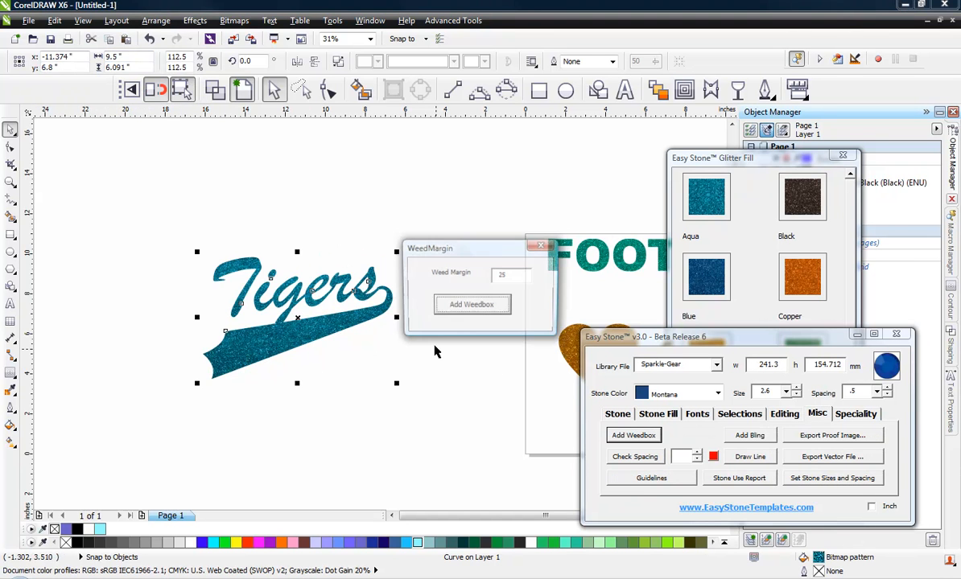
{"action": "left_click", "coordinate": [451, 306]}
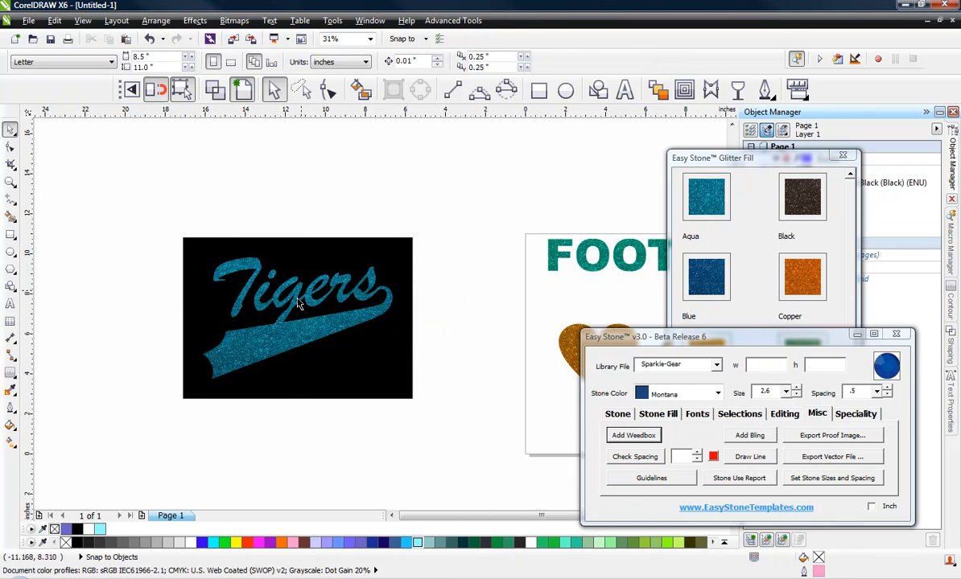
Step: Add a one-step outside contour with a 3/16 in offset to the glitter Tigers design
{"action": "scroll", "coordinate": [291, 335], "scroll_direction": "up", "scroll_amount": 2}
{"action": "left_click", "coordinate": [314, 342]}
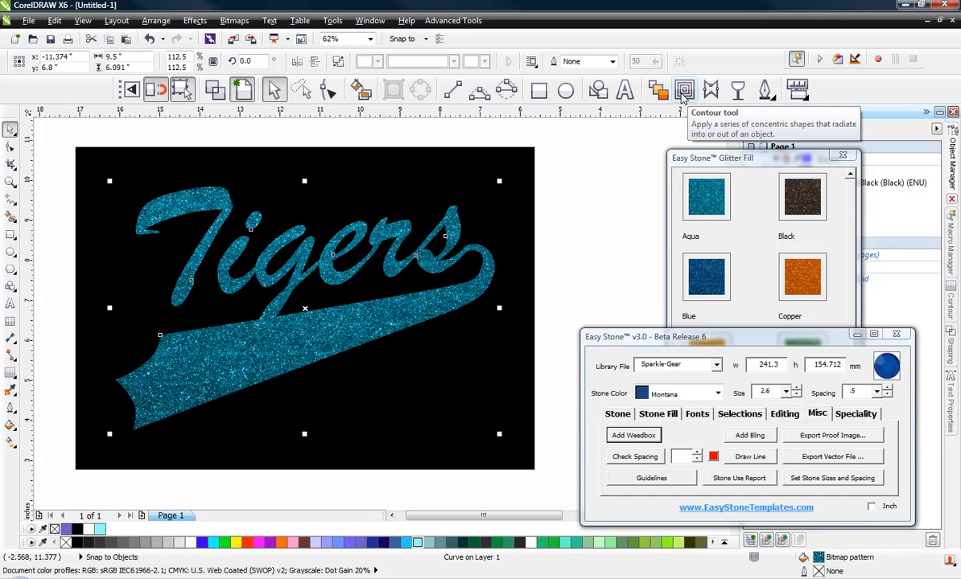
{"action": "left_click", "coordinate": [586, 224]}
{"action": "left_click", "coordinate": [335, 321]}
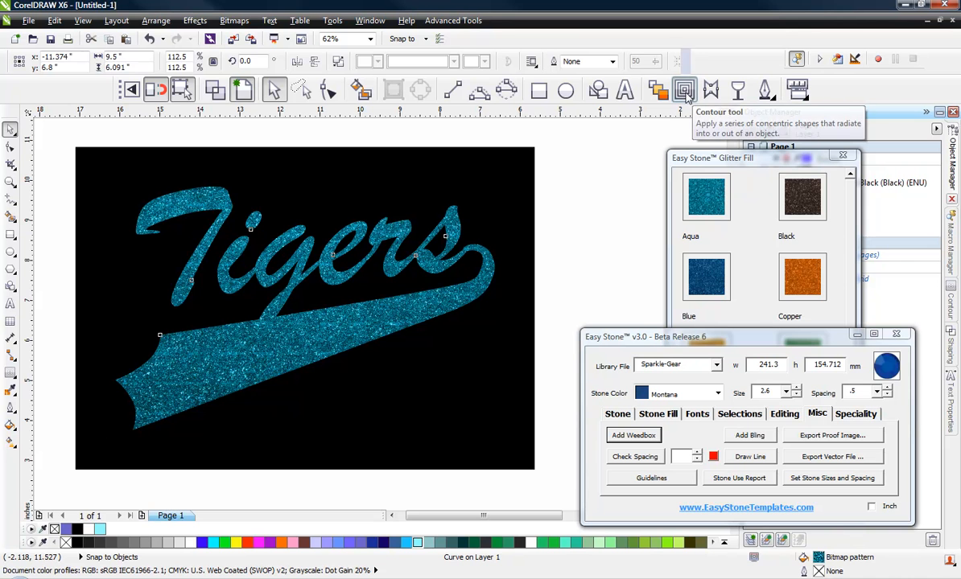
{"action": "left_click", "coordinate": [685, 92]}
{"action": "double_click", "coordinate": [429, 62]}
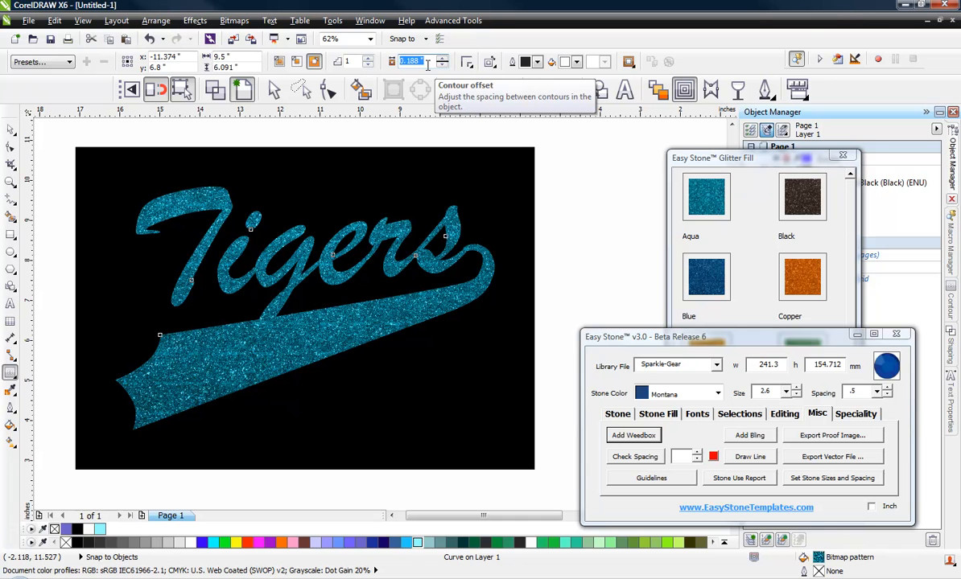
{"action": "type", "text": "3/16"}
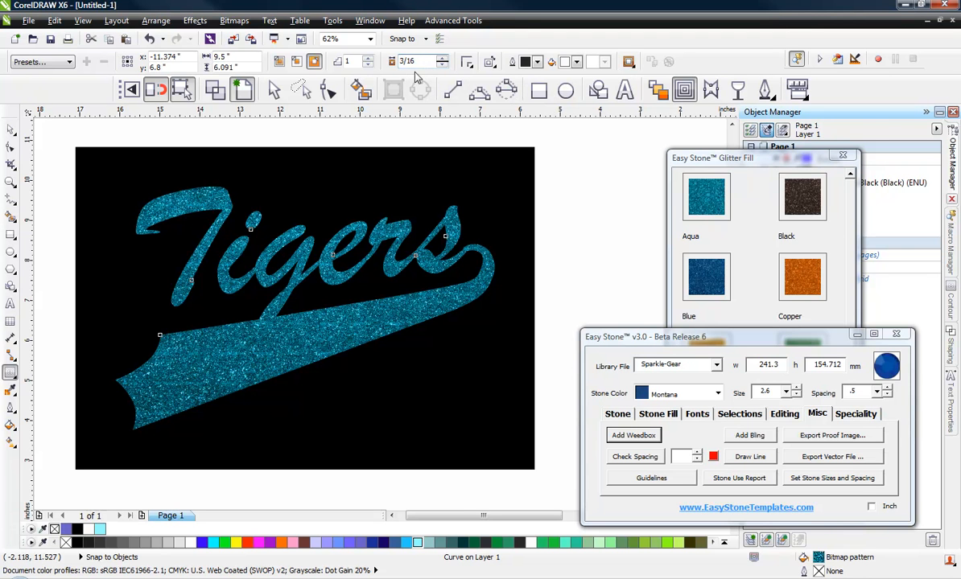
{"action": "left_click", "coordinate": [315, 62]}
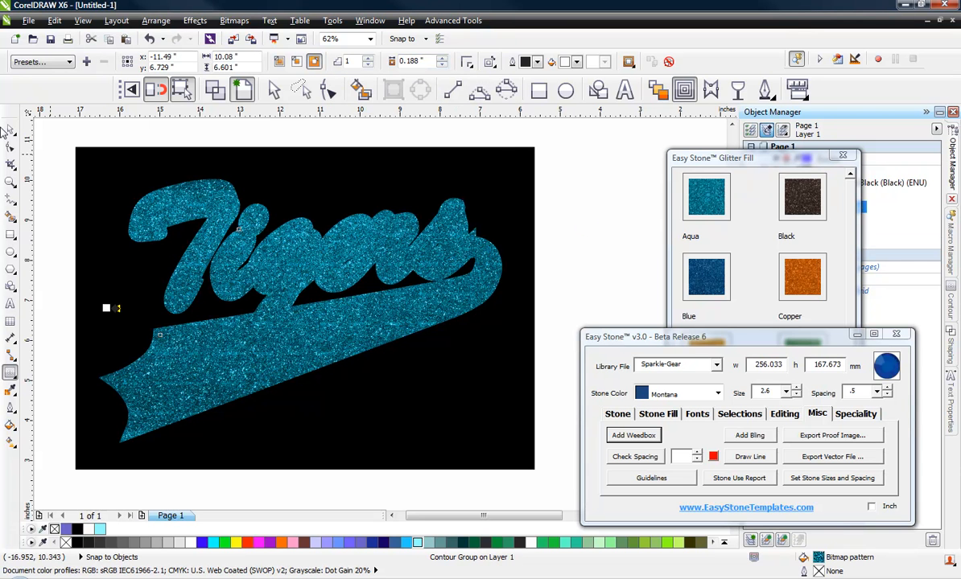
{"action": "left_click", "coordinate": [11, 131]}
{"action": "left_click", "coordinate": [622, 236]}
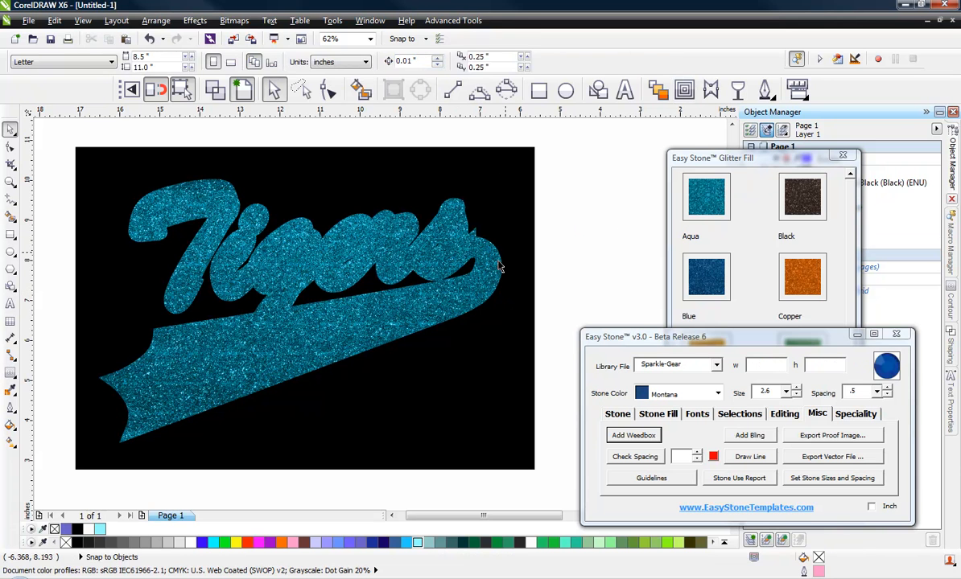
Step: Break the contour group apart so the outer outline becomes a separate curve
{"action": "left_click", "coordinate": [492, 266]}
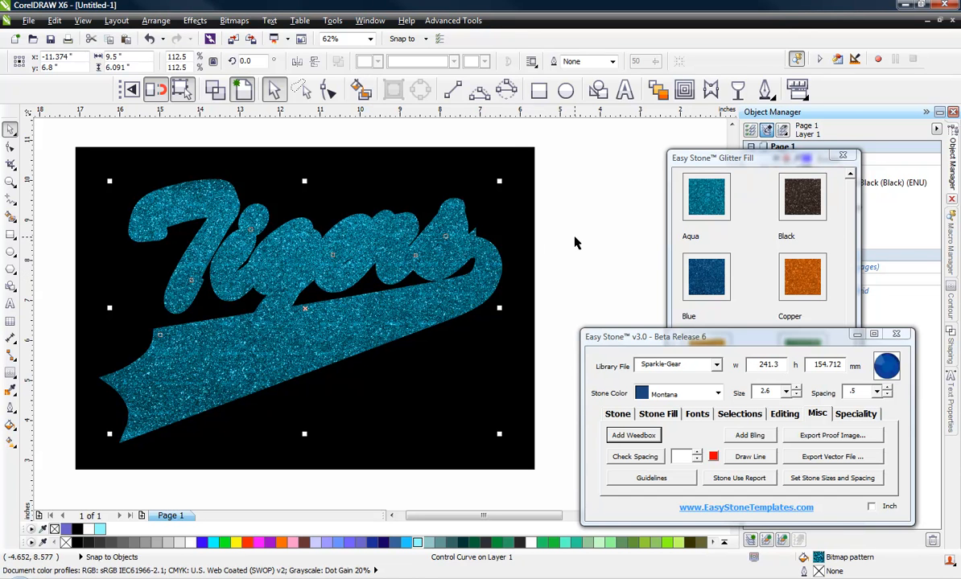
{"action": "left_click", "coordinate": [515, 260]}
{"action": "left_click", "coordinate": [499, 259]}
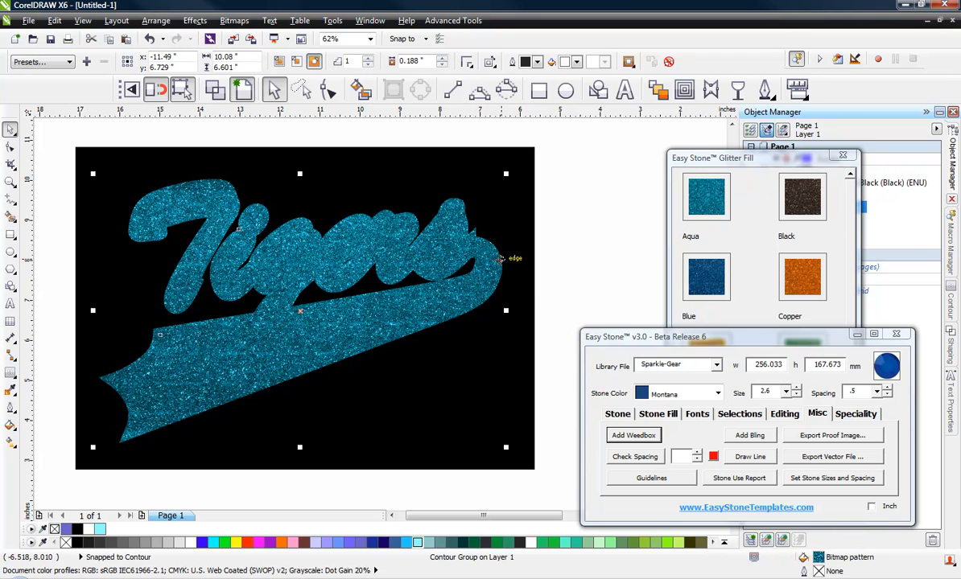
{"action": "right_click", "coordinate": [500, 259]}
{"action": "left_click", "coordinate": [601, 264]}
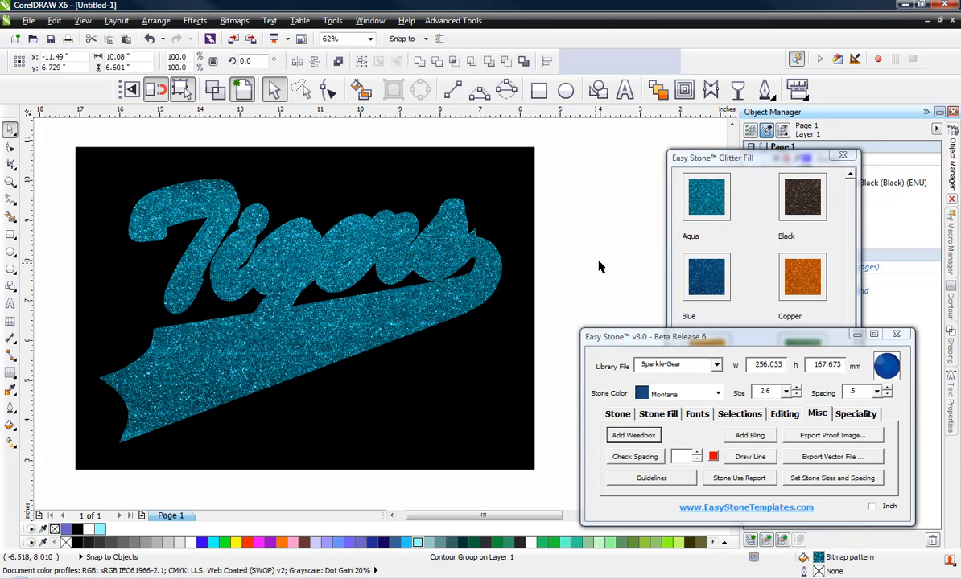
Step: Fill the separated outer contour curve with white
{"action": "left_click", "coordinate": [501, 276]}
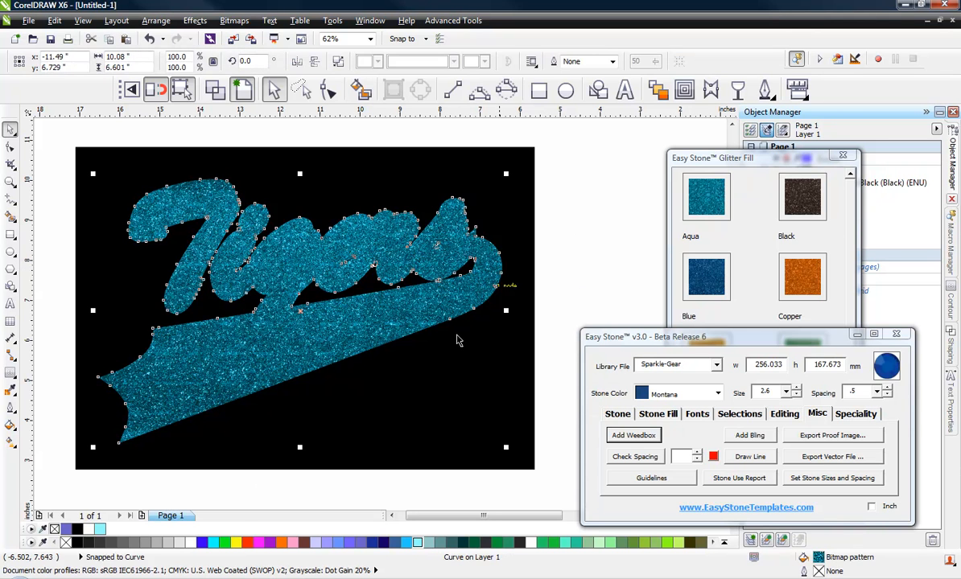
{"action": "left_click", "coordinate": [191, 543]}
{"action": "left_click", "coordinate": [555, 285]}
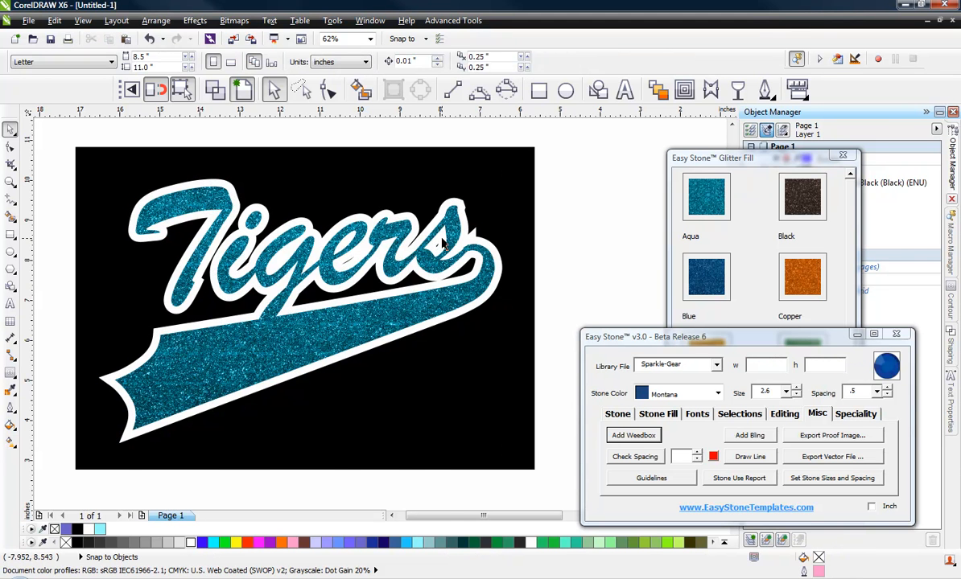
Step: Remove the spike in the white outline between the s and the tail's curl by deleting its nodes and lowering the notch node
{"action": "scroll", "coordinate": [483, 229], "scroll_direction": "up", "scroll_amount": 5}
{"action": "double_click", "coordinate": [411, 319]}
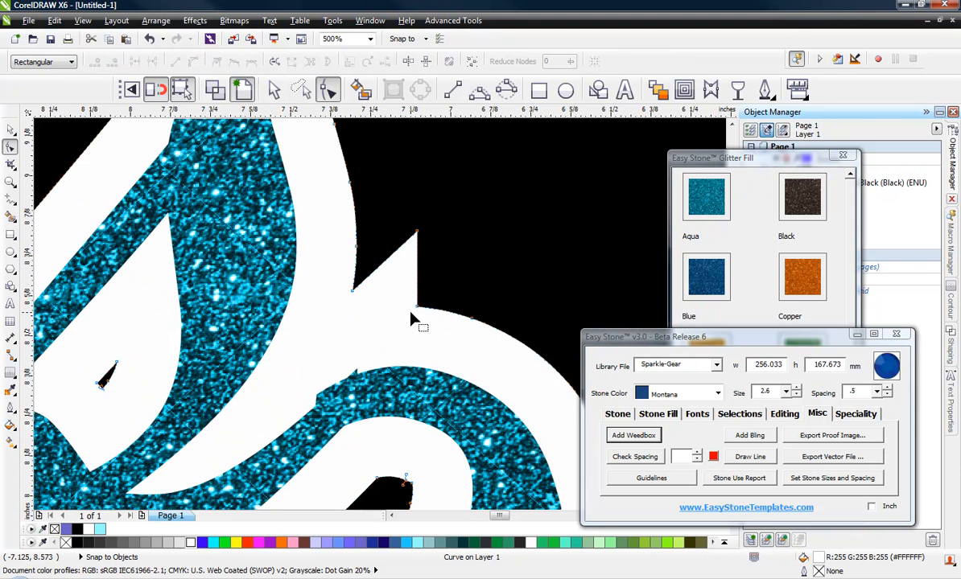
{"action": "left_click", "coordinate": [418, 234]}
{"action": "key", "text": "Delete"}
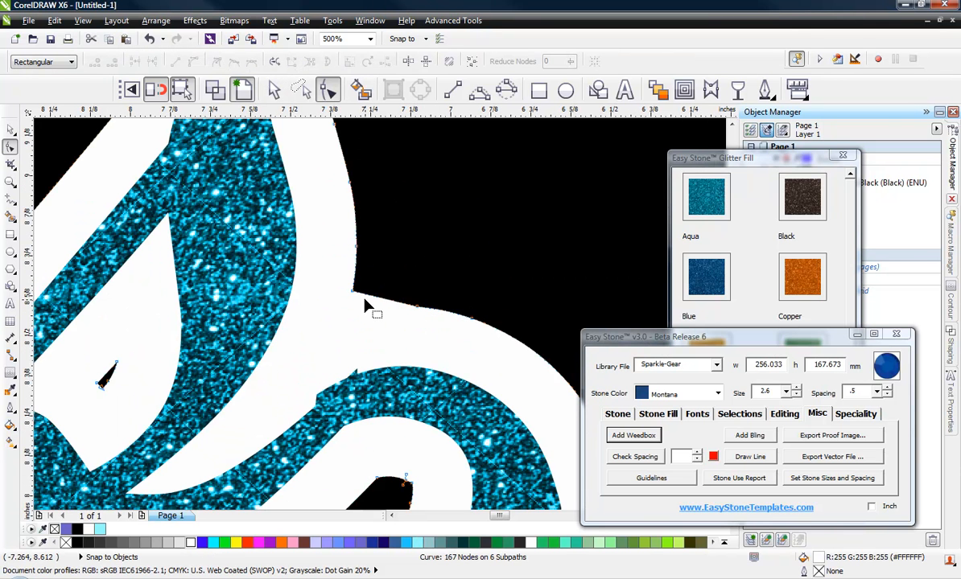
{"action": "left_click_drag", "start_coordinate": [352, 291], "coordinate": [344, 320]}
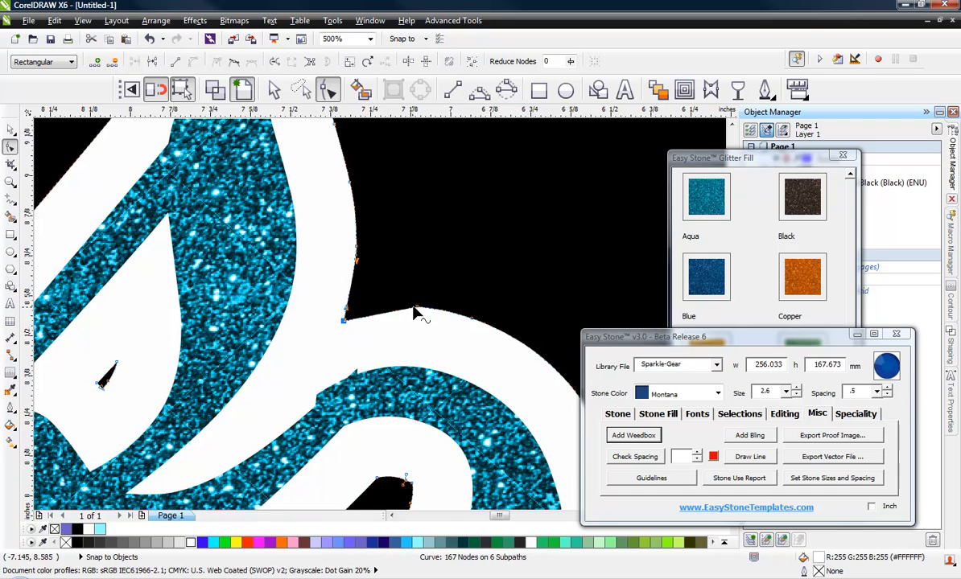
{"action": "left_click", "coordinate": [415, 310]}
{"action": "key", "text": "Delete"}
{"action": "scroll", "coordinate": [316, 298], "scroll_direction": "down", "scroll_amount": 2}
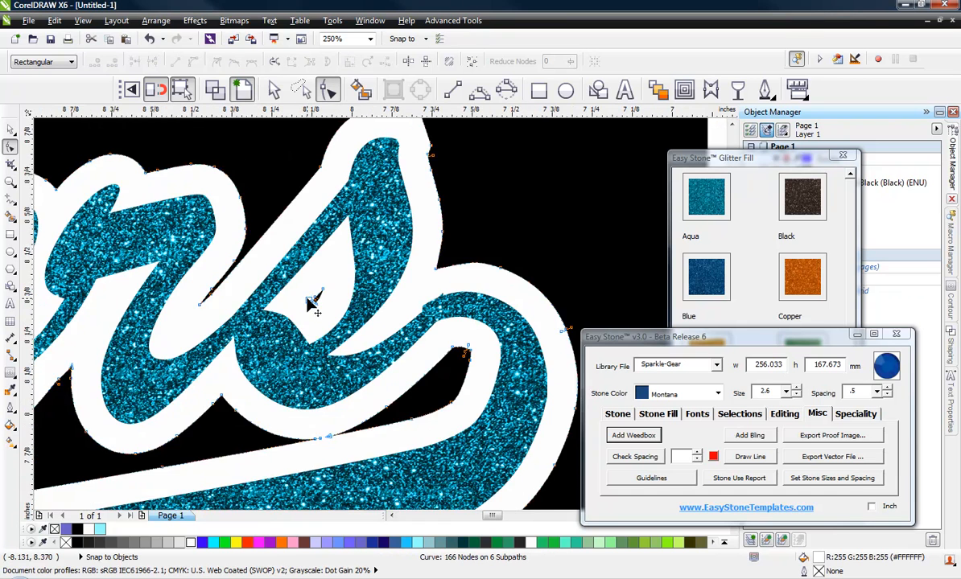
Step: Delete the nodes of the small leftover openings in the white outline at the letters s and e
{"action": "scroll", "coordinate": [310, 301], "scroll_direction": "up", "scroll_amount": 2}
{"action": "left_click_drag", "start_coordinate": [385, 259], "coordinate": [295, 348]}
{"action": "key", "text": "Delete"}
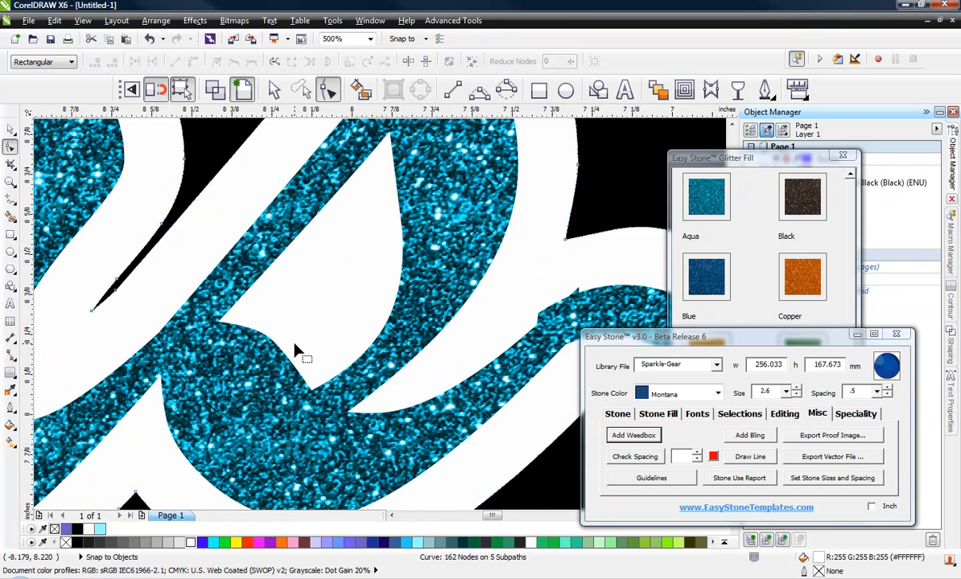
{"action": "scroll", "coordinate": [295, 352], "scroll_direction": "down", "scroll_amount": 4}
{"action": "scroll", "coordinate": [209, 314], "scroll_direction": "up", "scroll_amount": 4}
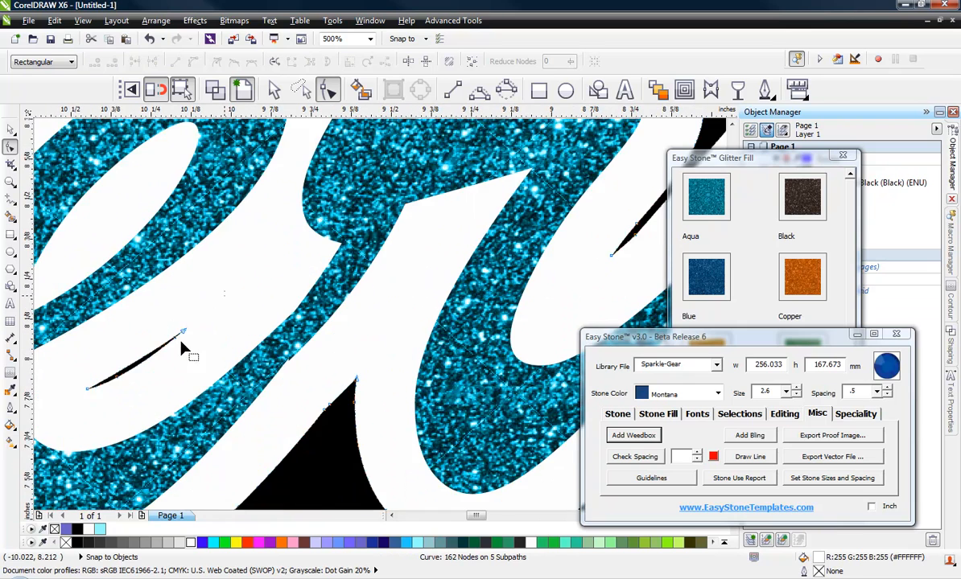
{"action": "key", "text": "Delete"}
{"action": "scroll", "coordinate": [508, 235], "scroll_direction": "down", "scroll_amount": 4}
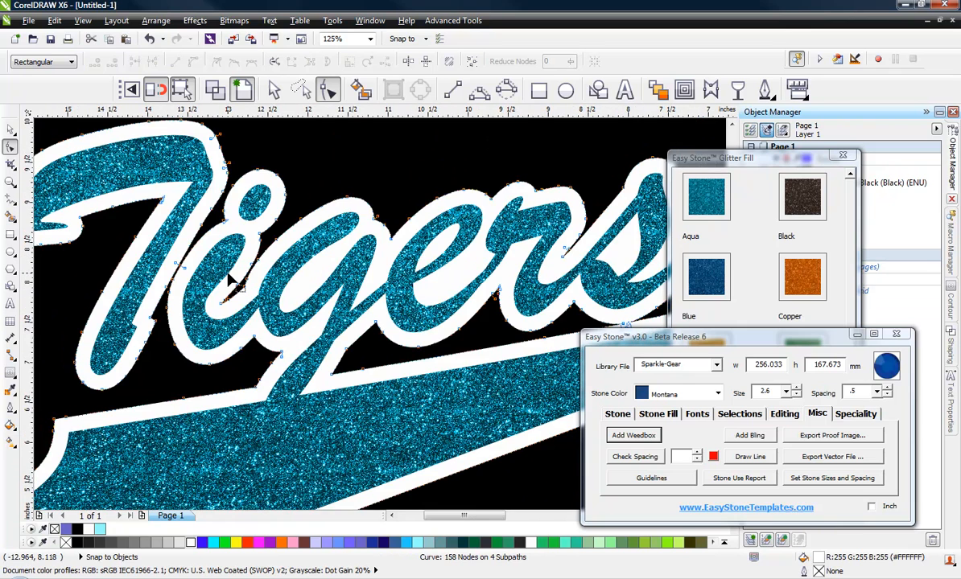
{"action": "scroll", "coordinate": [313, 259], "scroll_direction": "down", "scroll_amount": 2}
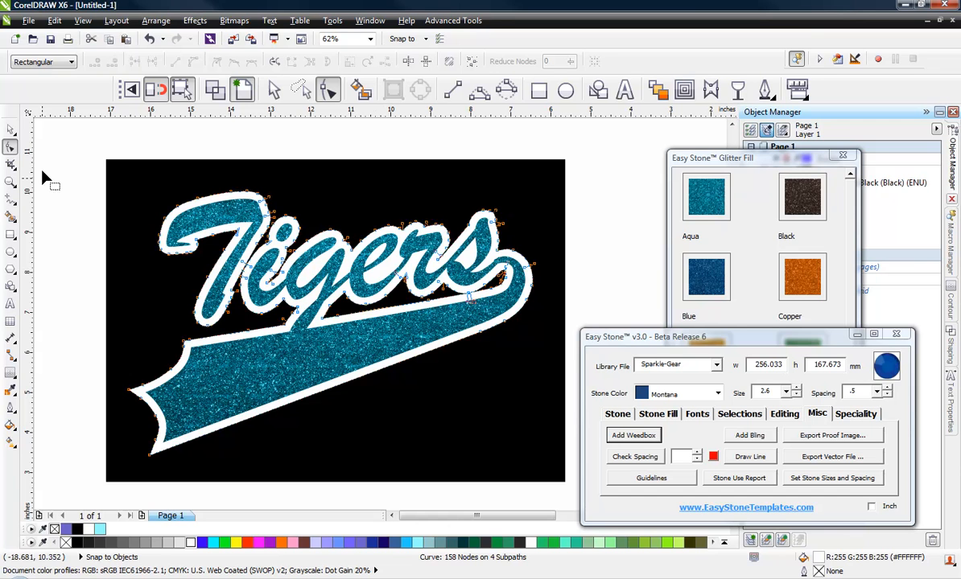
{"action": "left_click", "coordinate": [10, 128]}
{"action": "left_click", "coordinate": [83, 267]}
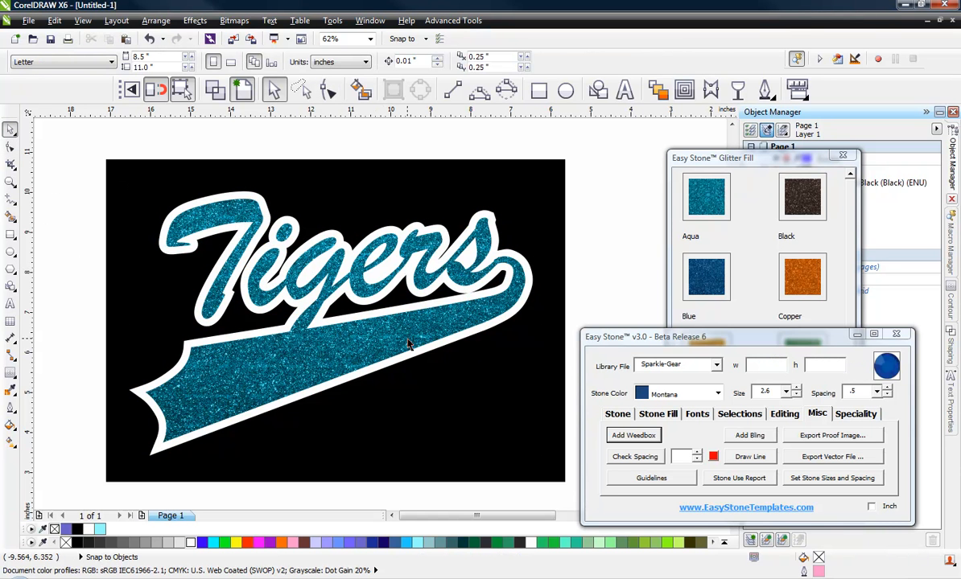
Step: Delete the nodes forming the small bump in the glitter shape where the letter s joins the tail's curl
{"action": "scroll", "coordinate": [501, 241], "scroll_direction": "up", "scroll_amount": 6}
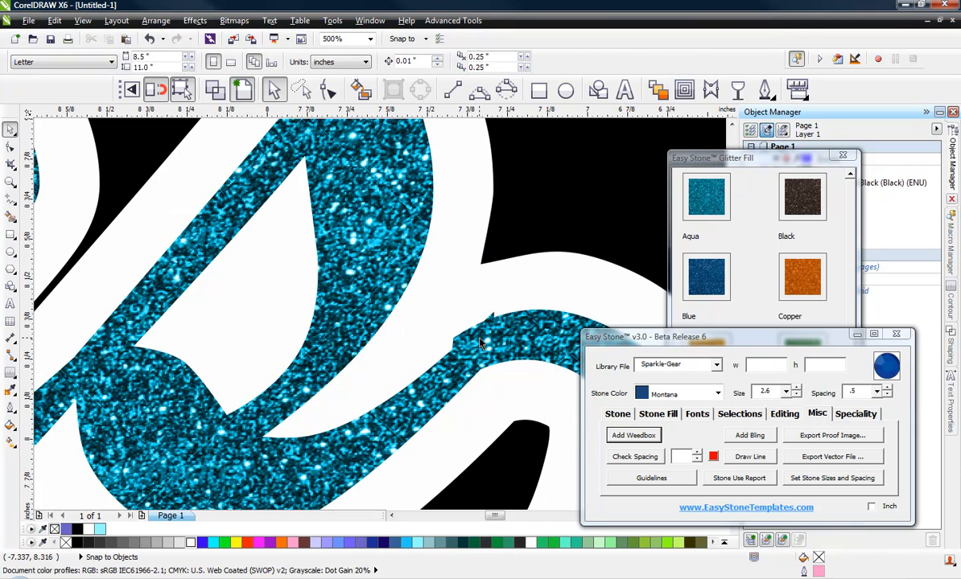
{"action": "double_click", "coordinate": [480, 343]}
{"action": "left_click_drag", "start_coordinate": [504, 300], "coordinate": [438, 360]}
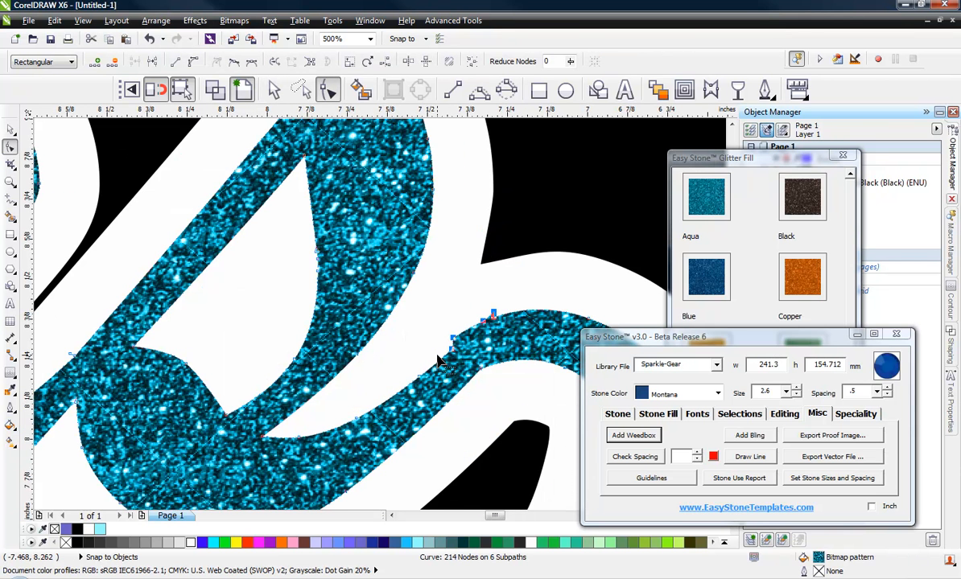
{"action": "key", "text": "Delete"}
{"action": "scroll", "coordinate": [523, 261], "scroll_direction": "down", "scroll_amount": 4}
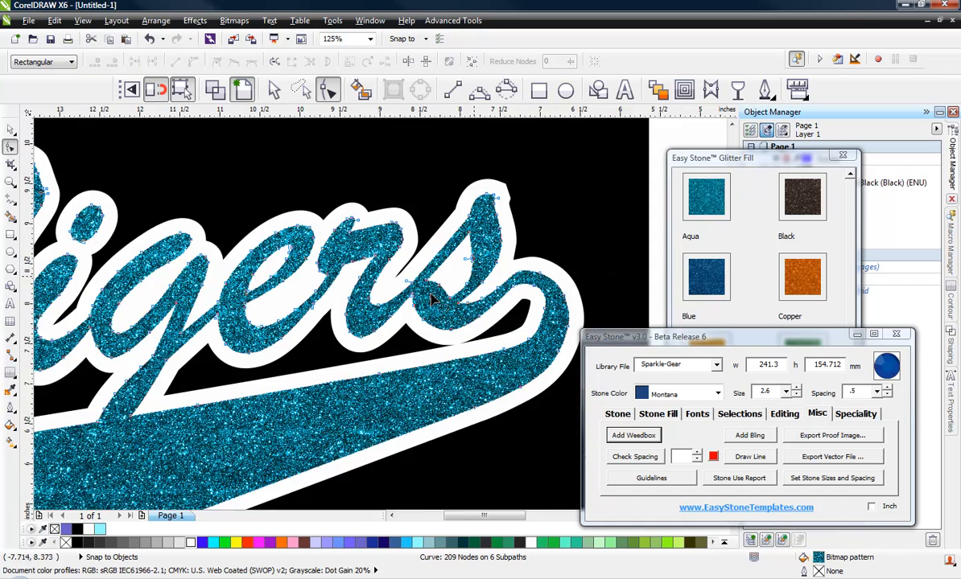
Step: Delete the cluster of nodes at the jagged tip of the white outline's opening inside the tail's curl
{"action": "scroll", "coordinate": [490, 298], "scroll_direction": "up", "scroll_amount": 1}
{"action": "left_click", "coordinate": [582, 313]}
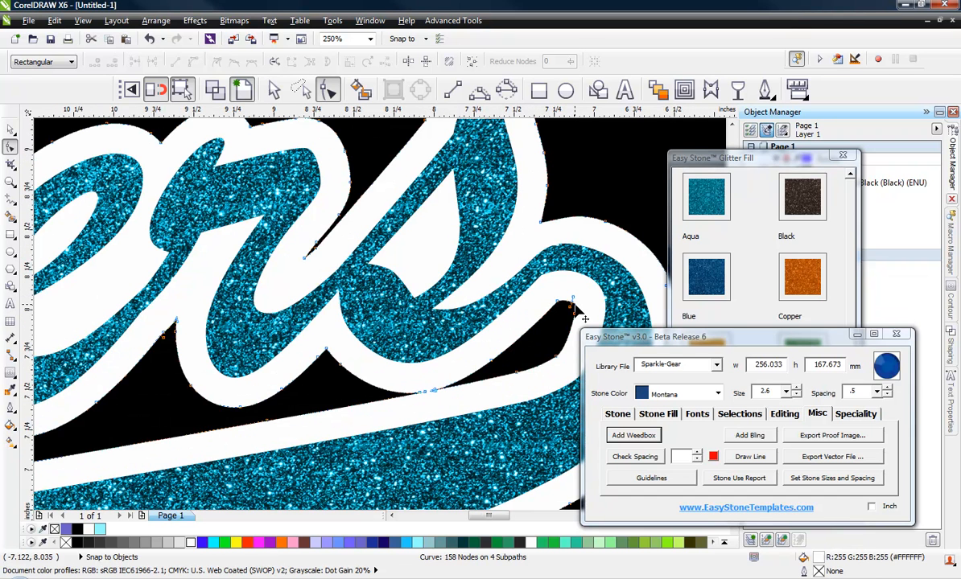
{"action": "double_click", "coordinate": [576, 306]}
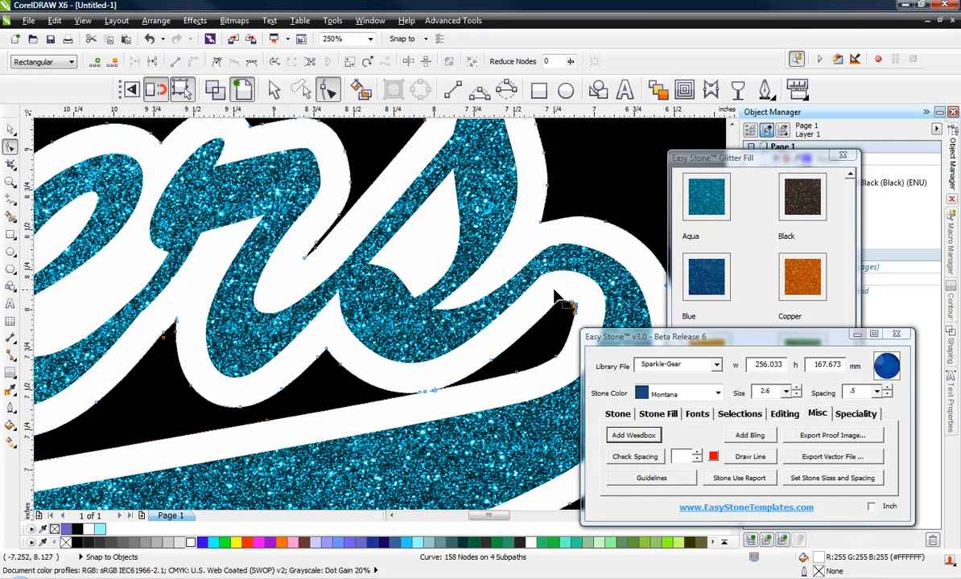
{"action": "left_click_drag", "start_coordinate": [553, 290], "coordinate": [580, 314]}
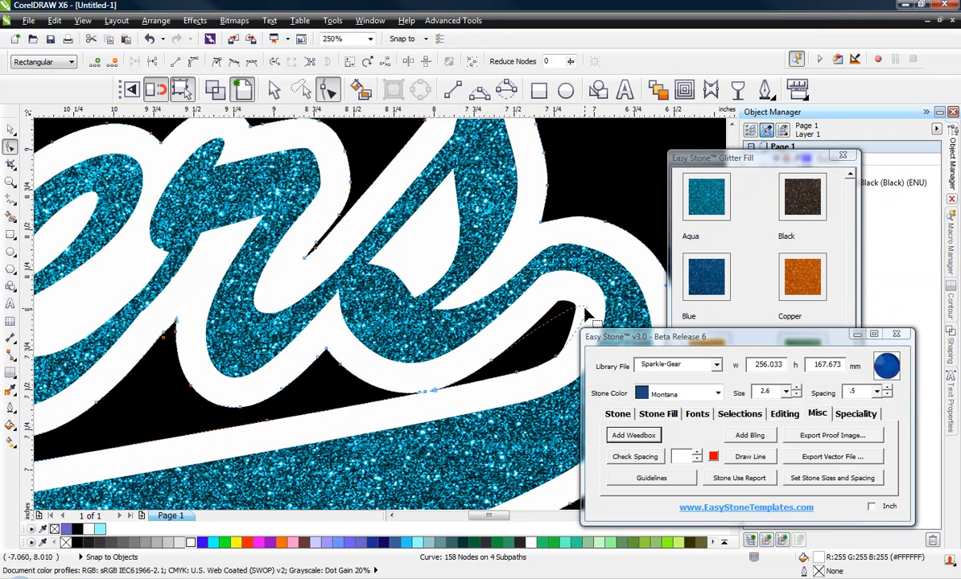
{"action": "key", "text": "Delete"}
{"action": "scroll", "coordinate": [515, 339], "scroll_direction": "down", "scroll_amount": 1}
Step: Reshape the white outline's opening inside the curl by adding and moving a node on its upper edge and deleting the lower corner node
{"action": "scroll", "coordinate": [466, 330], "scroll_direction": "up", "scroll_amount": 2}
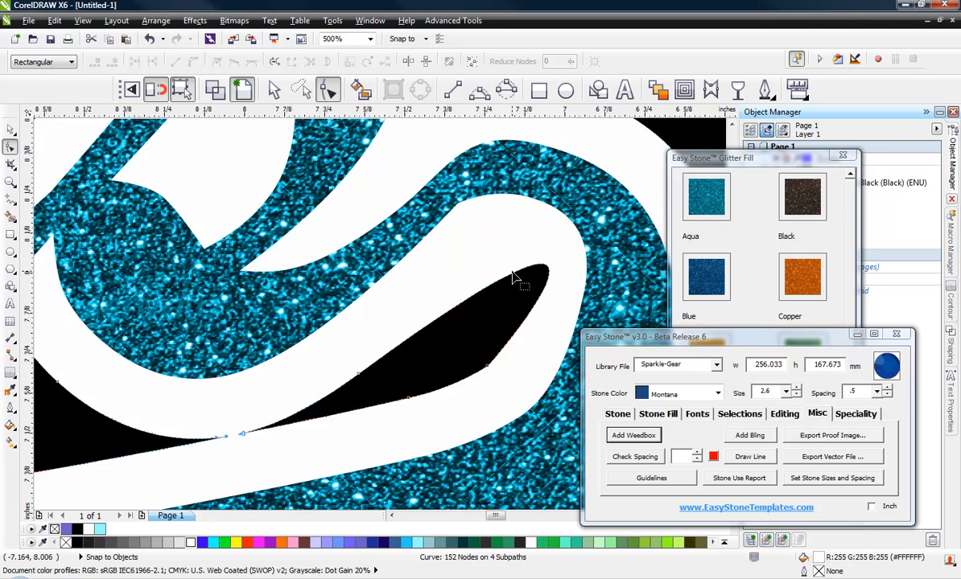
{"action": "left_click", "coordinate": [508, 279]}
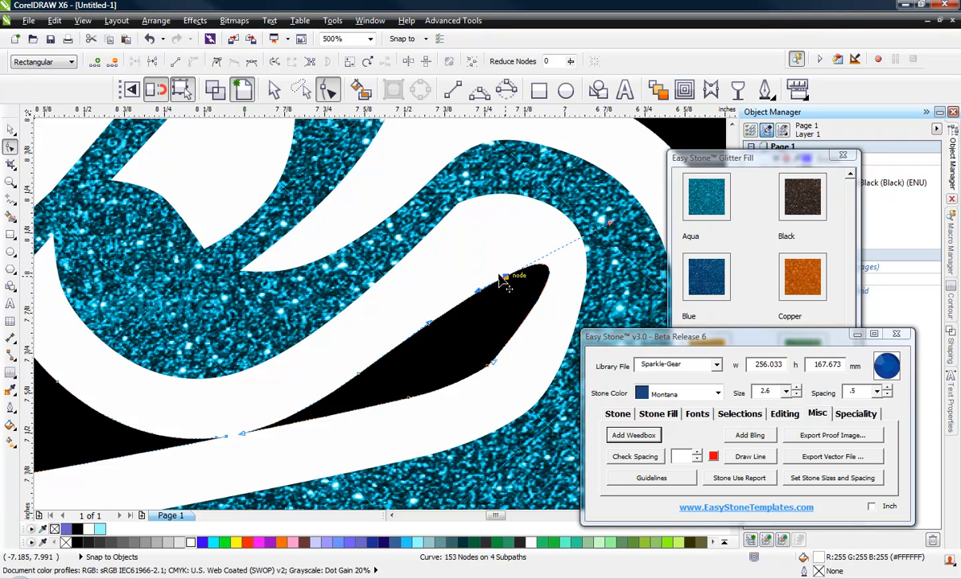
{"action": "left_click_drag", "start_coordinate": [508, 279], "coordinate": [467, 272]}
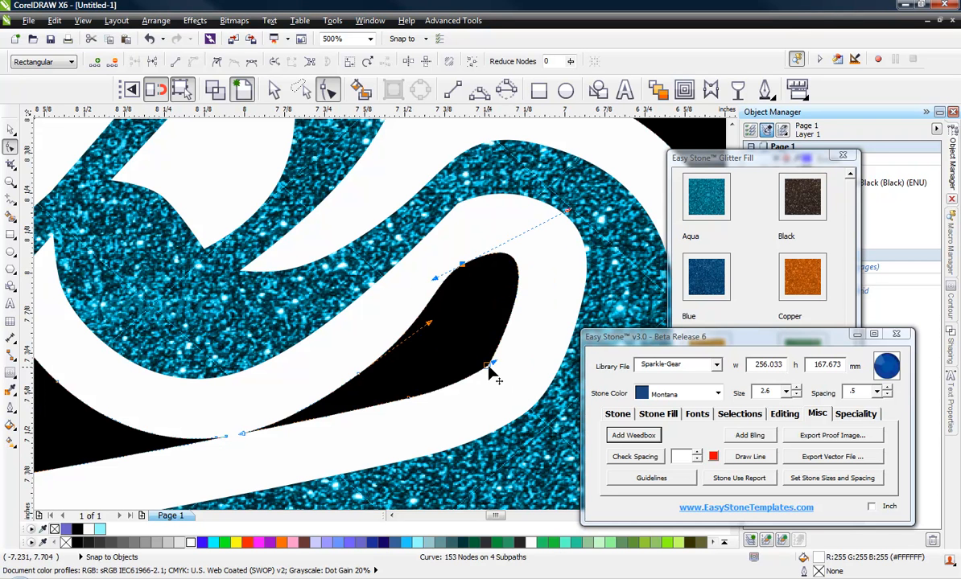
{"action": "double_click", "coordinate": [488, 366]}
{"action": "scroll", "coordinate": [538, 294], "scroll_direction": "down", "scroll_amount": 5}
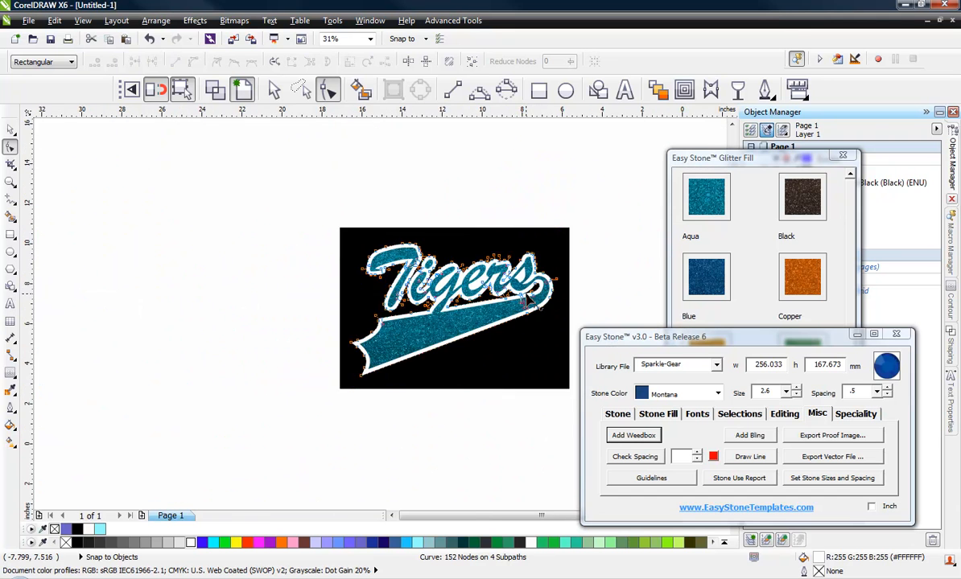
{"action": "scroll", "coordinate": [527, 300], "scroll_direction": "up", "scroll_amount": 1}
{"action": "left_click", "coordinate": [11, 129]}
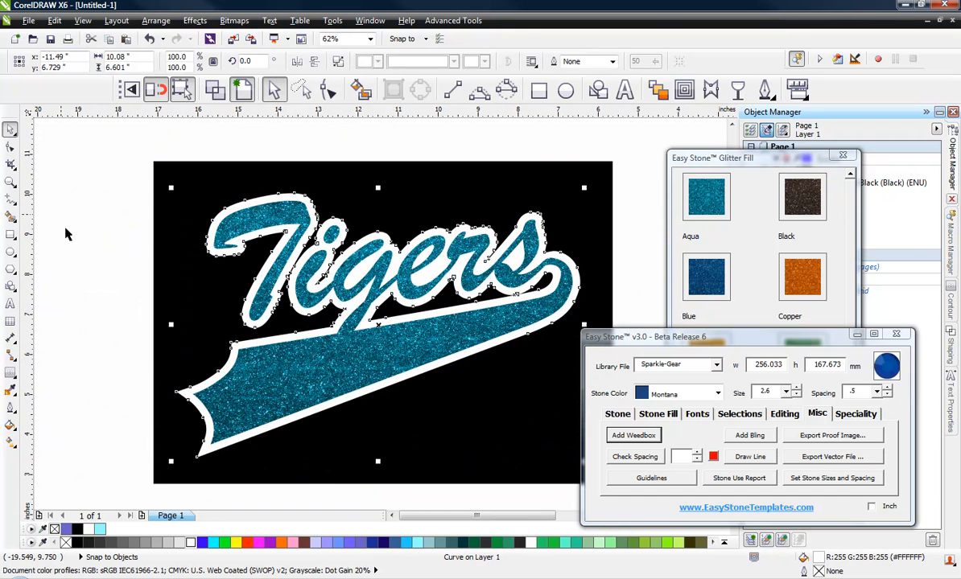
{"action": "left_click", "coordinate": [68, 234]}
Step: Apply a one-step inside contour with a 0.125-inch offset to the glitter Tigers shape
{"action": "scroll", "coordinate": [191, 279], "scroll_direction": "down", "scroll_amount": 1}
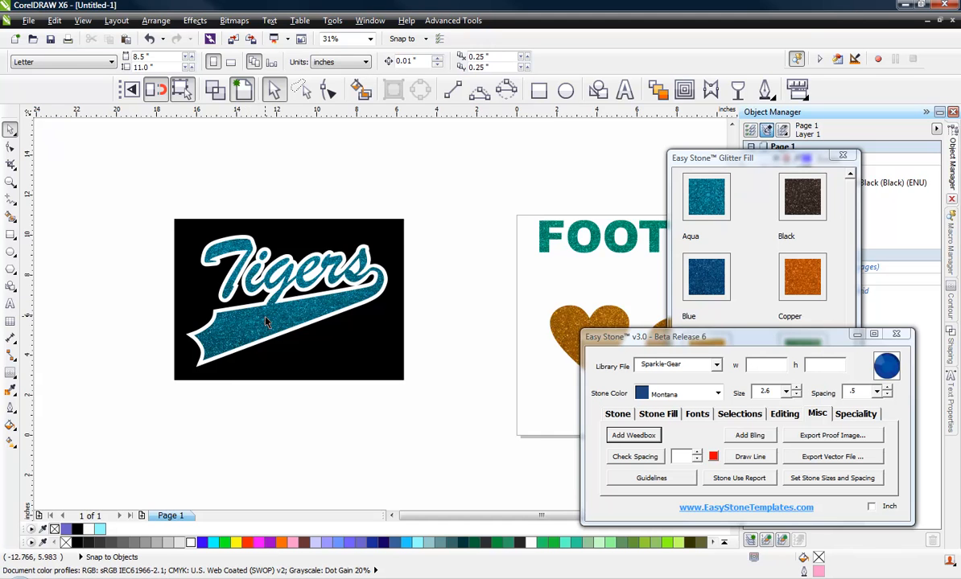
{"action": "scroll", "coordinate": [266, 321], "scroll_direction": "up", "scroll_amount": 1}
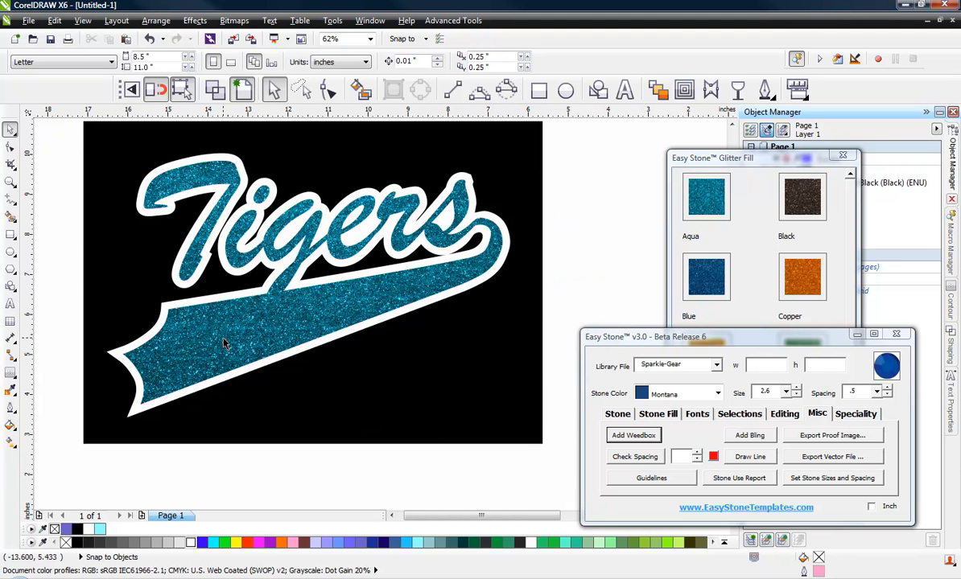
{"action": "left_click", "coordinate": [385, 308]}
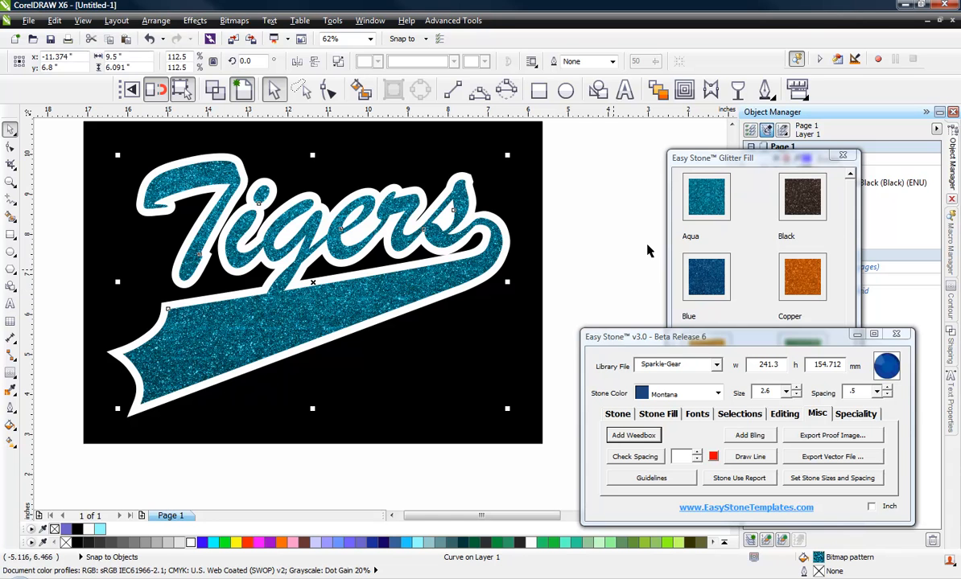
{"action": "left_click", "coordinate": [684, 89]}
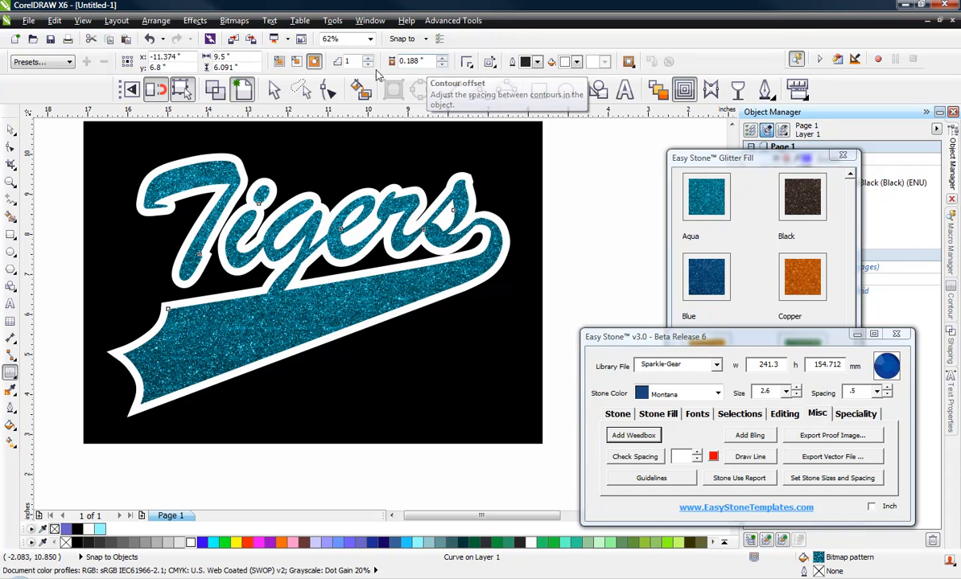
{"action": "double_click", "coordinate": [400, 61]}
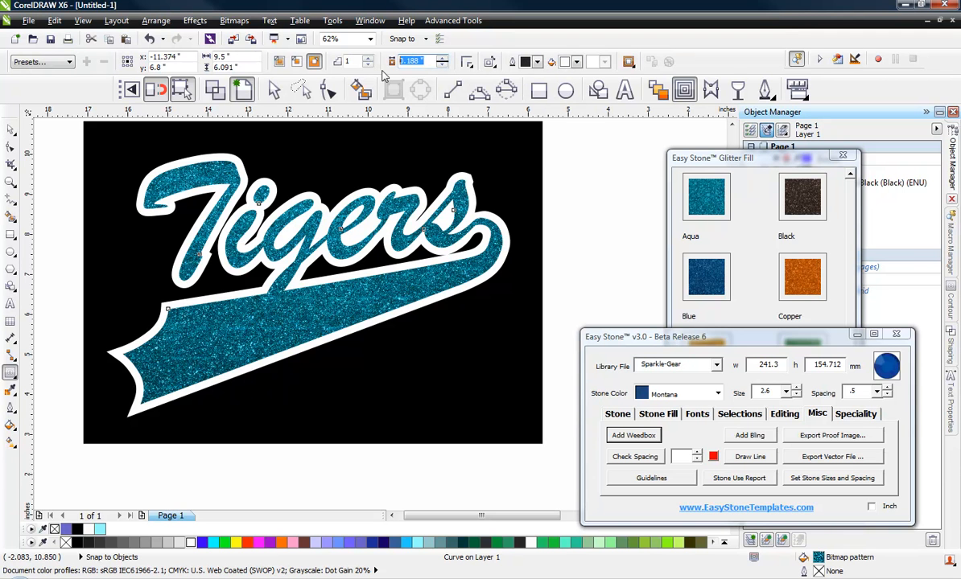
{"action": "type", "text": "125"}
{"action": "left_click", "coordinate": [297, 62]}
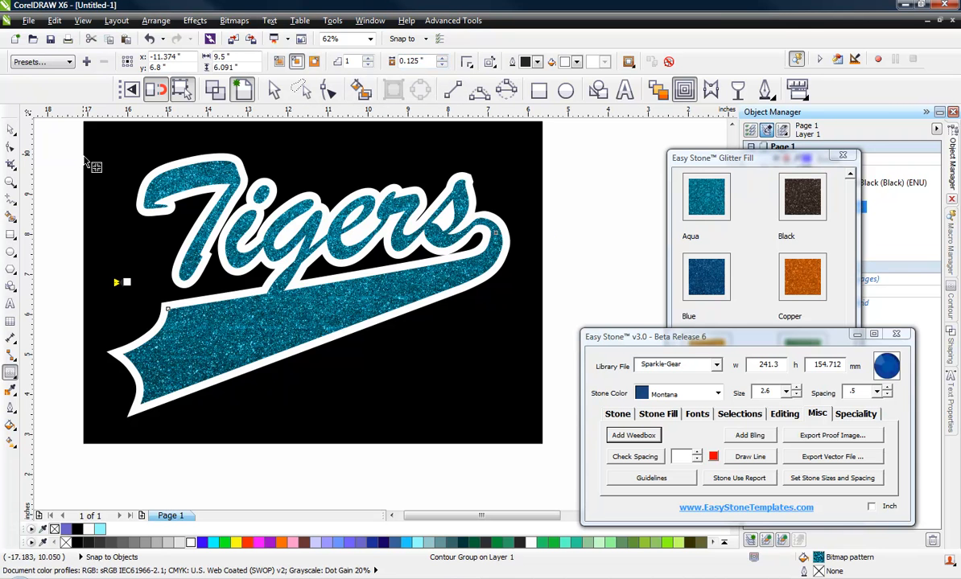
Step: Show the design in wireframe view and break the inside contour group apart
{"action": "left_click", "coordinate": [211, 90]}
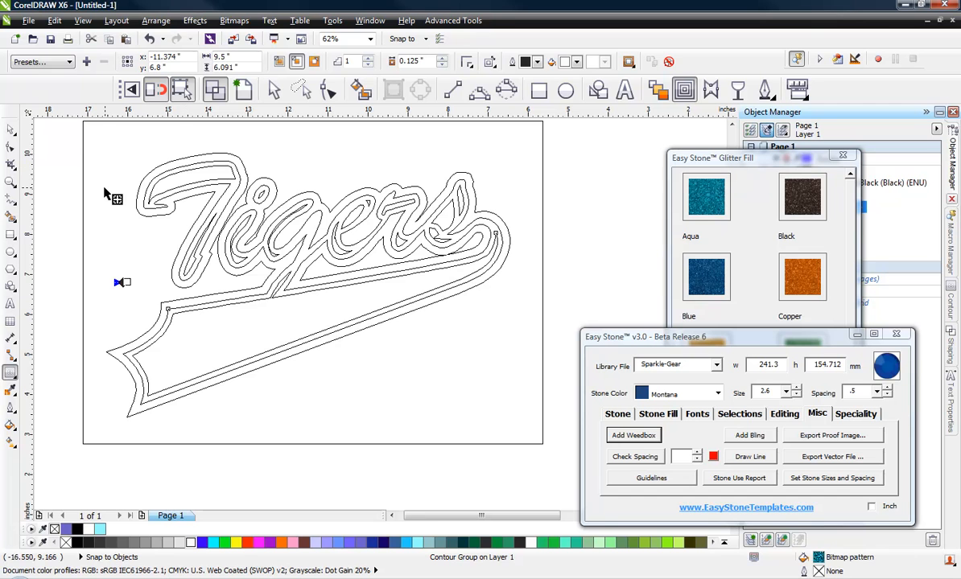
{"action": "left_click", "coordinate": [11, 129]}
{"action": "left_click", "coordinate": [58, 163]}
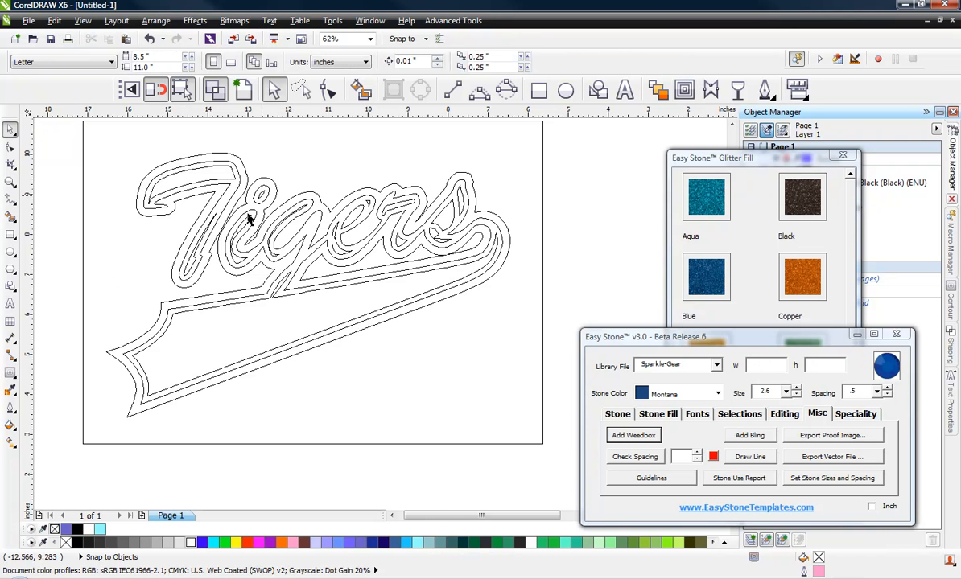
{"action": "scroll", "coordinate": [499, 277], "scroll_direction": "up", "scroll_amount": 3}
{"action": "scroll", "coordinate": [499, 278], "scroll_direction": "up", "scroll_amount": 3}
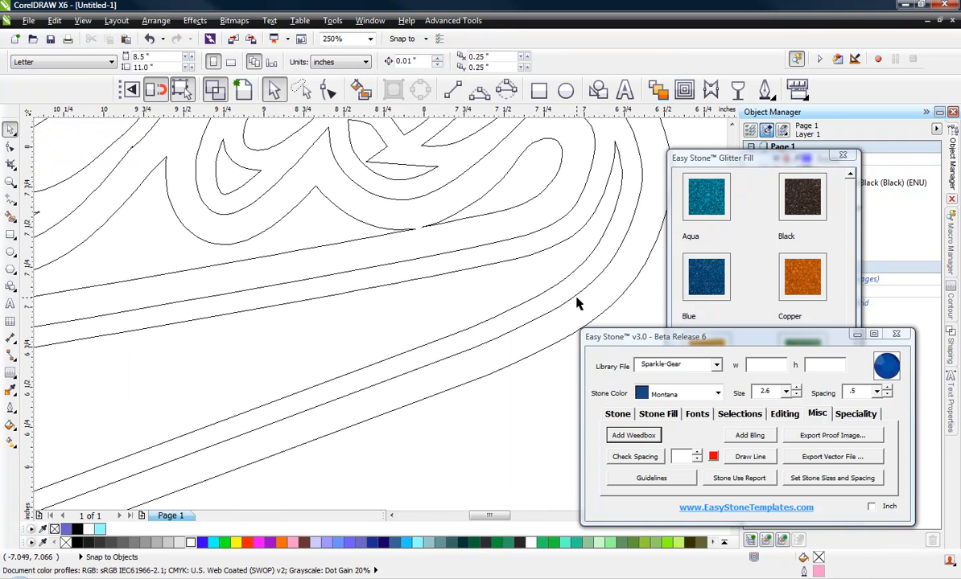
{"action": "left_click", "coordinate": [559, 285]}
{"action": "right_click", "coordinate": [558, 283]}
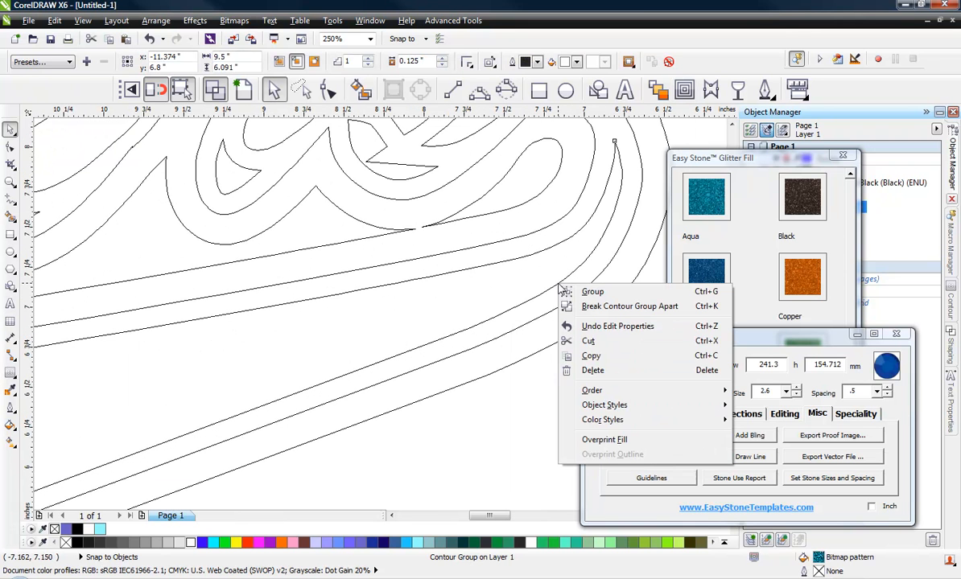
{"action": "left_click", "coordinate": [603, 309]}
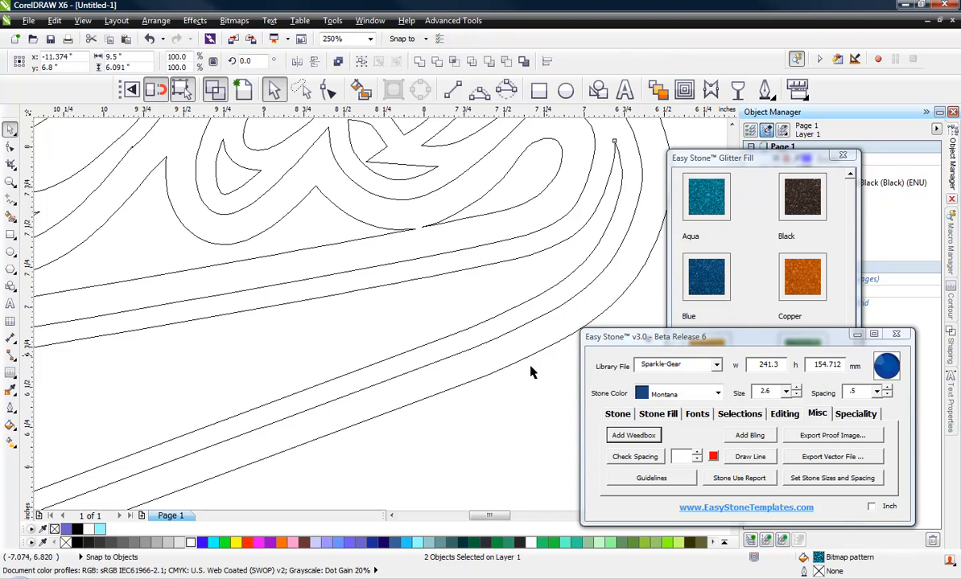
Step: Fill the separated inner contour curve with light cyan (#99FFFF) and show the design in full color again
{"action": "left_click", "coordinate": [521, 300]}
{"action": "left_click", "coordinate": [519, 296]}
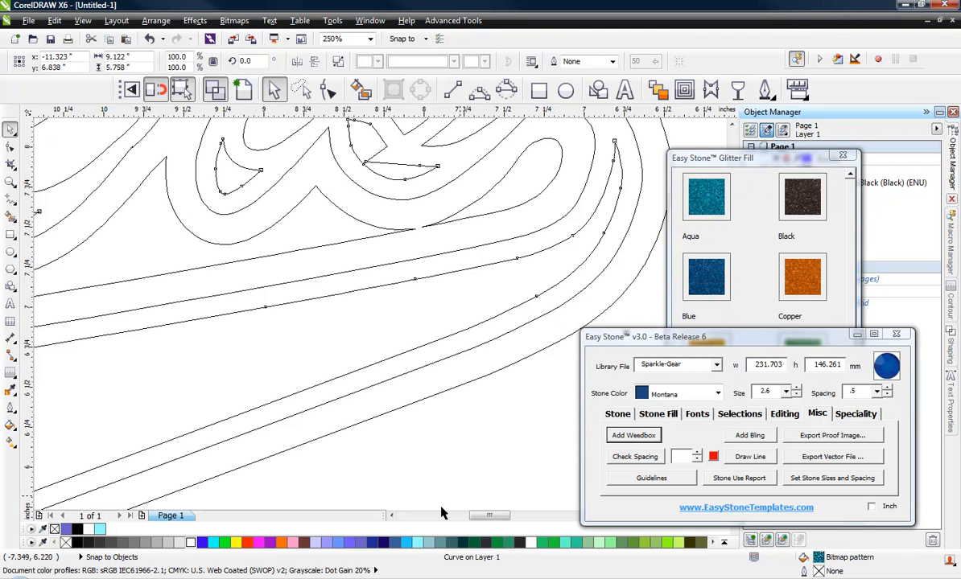
{"action": "left_click", "coordinate": [418, 543]}
{"action": "left_click", "coordinate": [216, 89]}
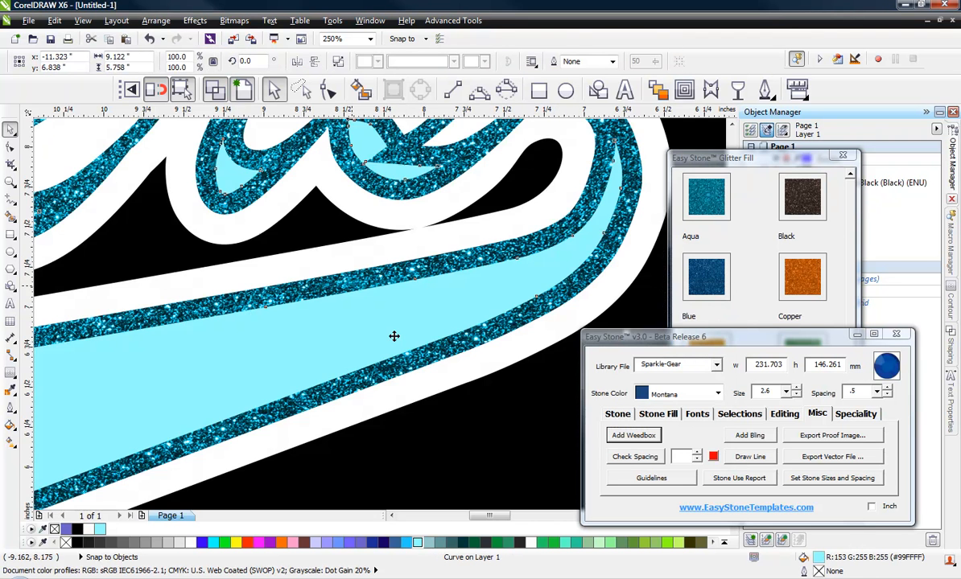
{"action": "left_click", "coordinate": [460, 403]}
{"action": "scroll", "coordinate": [464, 323], "scroll_direction": "down", "scroll_amount": 2}
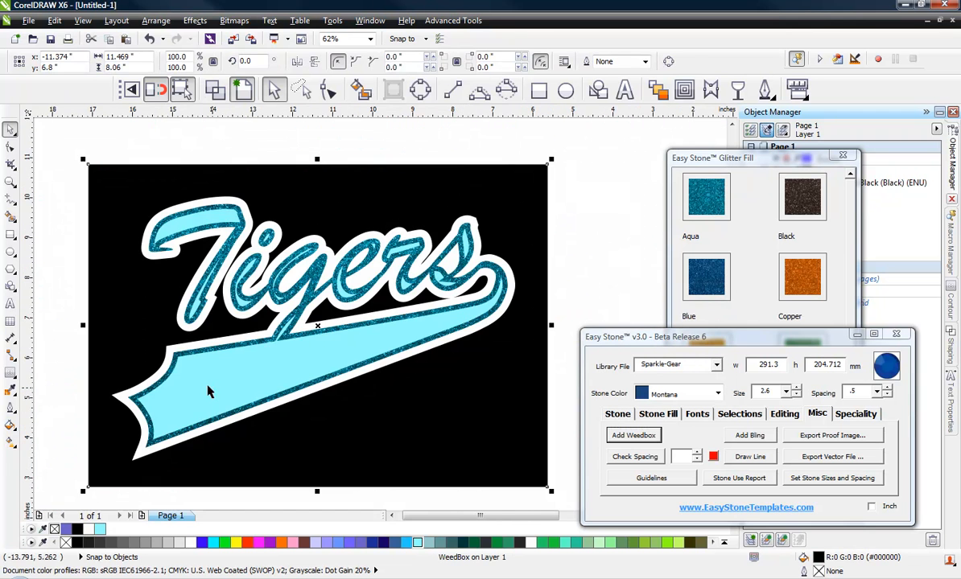
{"action": "left_click", "coordinate": [567, 259]}
Step: Delete the light cyan inner contour curve from the Tigers design
{"action": "scroll", "coordinate": [305, 298], "scroll_direction": "down", "scroll_amount": 1}
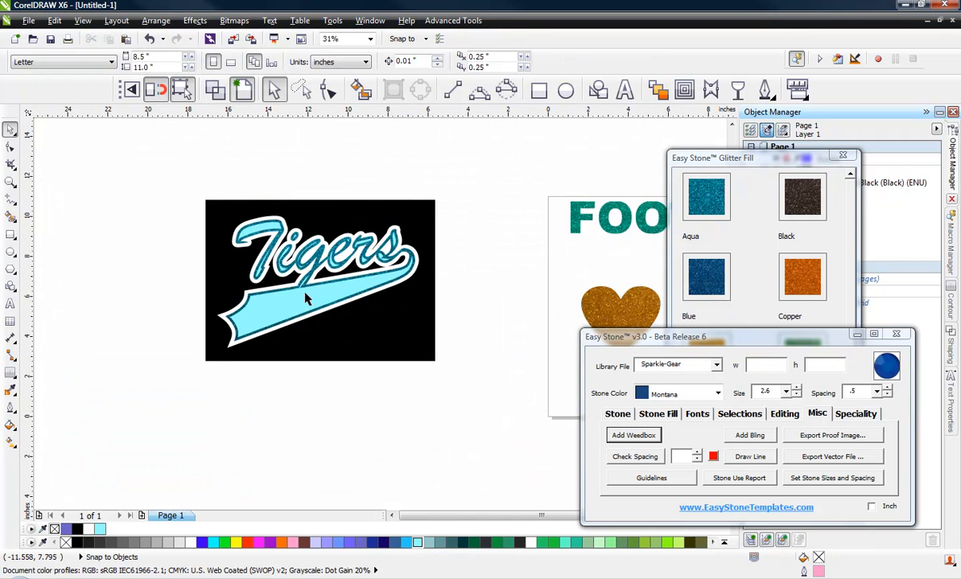
{"action": "scroll", "coordinate": [283, 300], "scroll_direction": "up", "scroll_amount": 1}
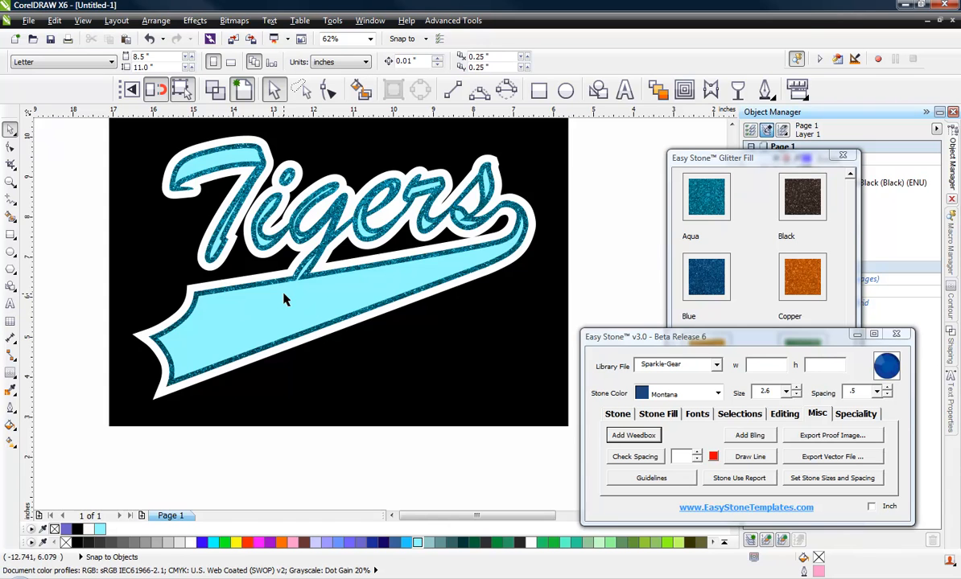
{"action": "scroll", "coordinate": [283, 300], "scroll_direction": "up", "scroll_amount": 2}
{"action": "scroll", "coordinate": [329, 251], "scroll_direction": "up", "scroll_amount": 3}
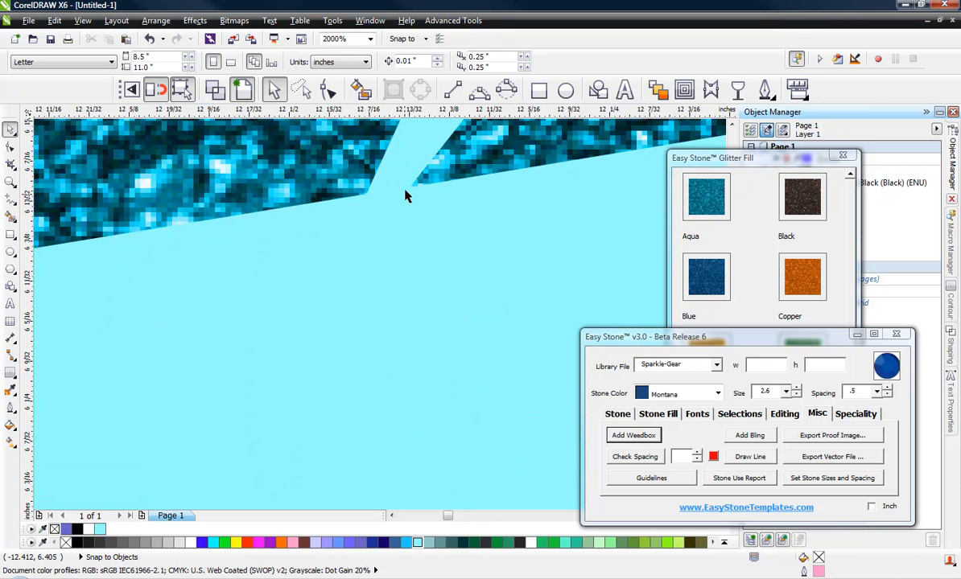
{"action": "scroll", "coordinate": [338, 194], "scroll_direction": "down", "scroll_amount": 3}
{"action": "scroll", "coordinate": [338, 194], "scroll_direction": "down", "scroll_amount": 2}
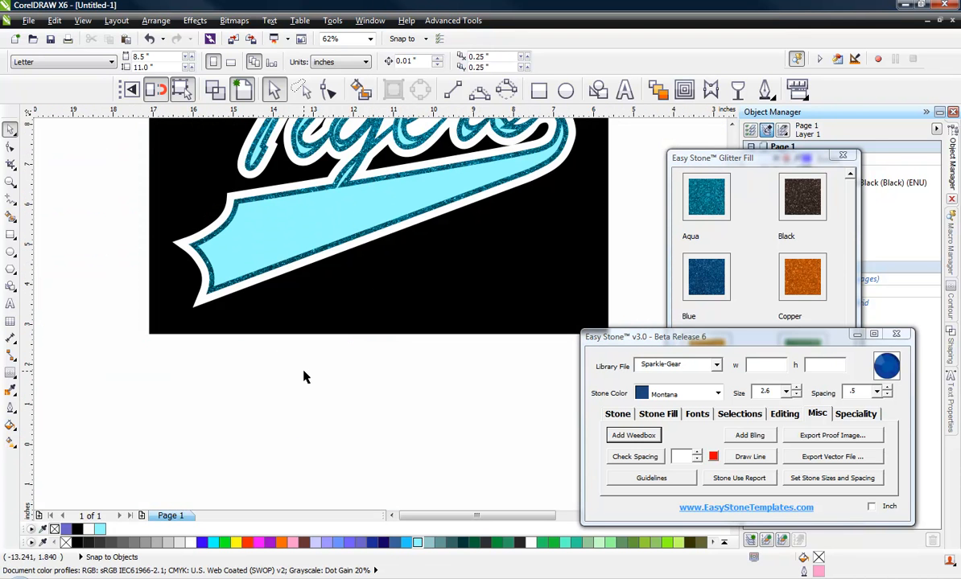
{"action": "left_click", "coordinate": [346, 207]}
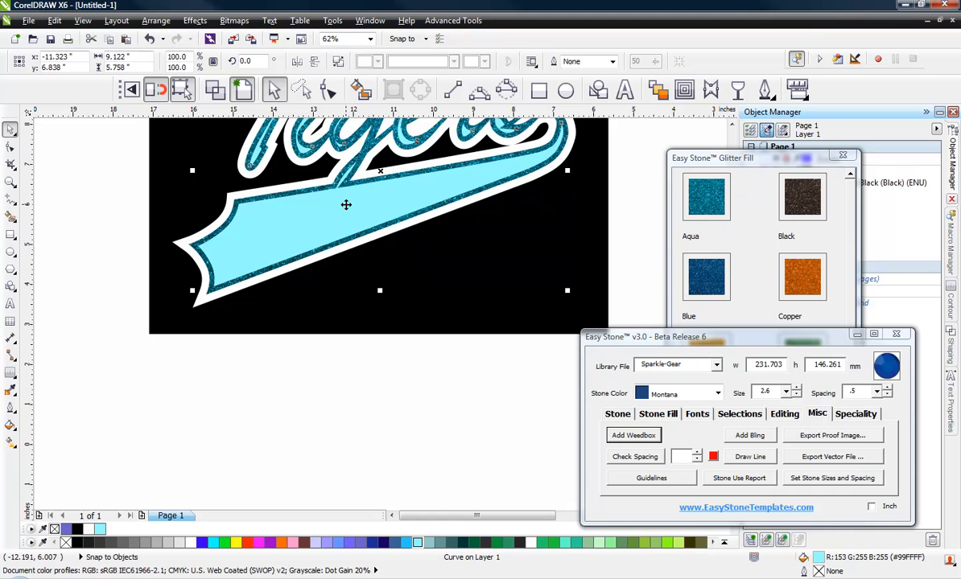
{"action": "key", "text": "Delete"}
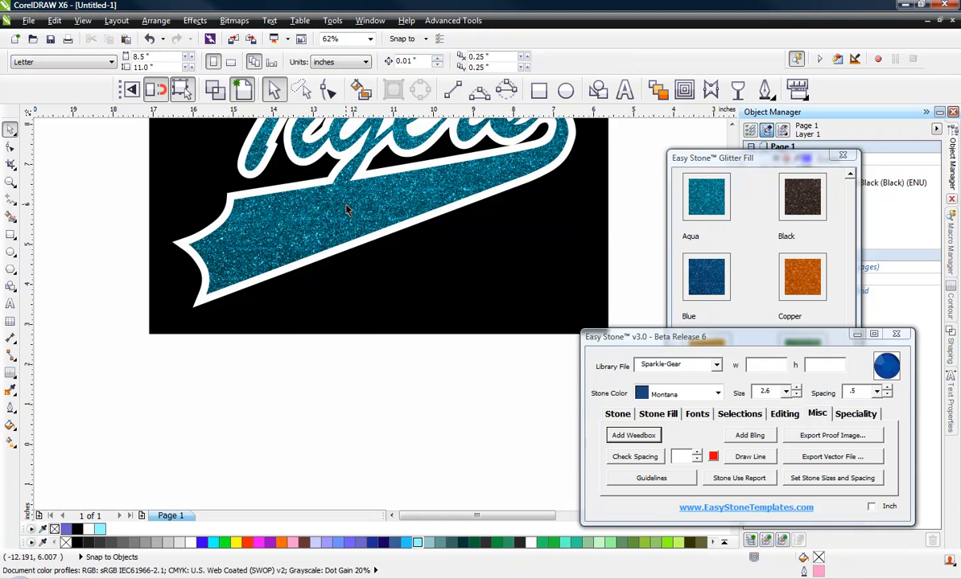
{"action": "scroll", "coordinate": [358, 350], "scroll_direction": "down", "scroll_amount": 1}
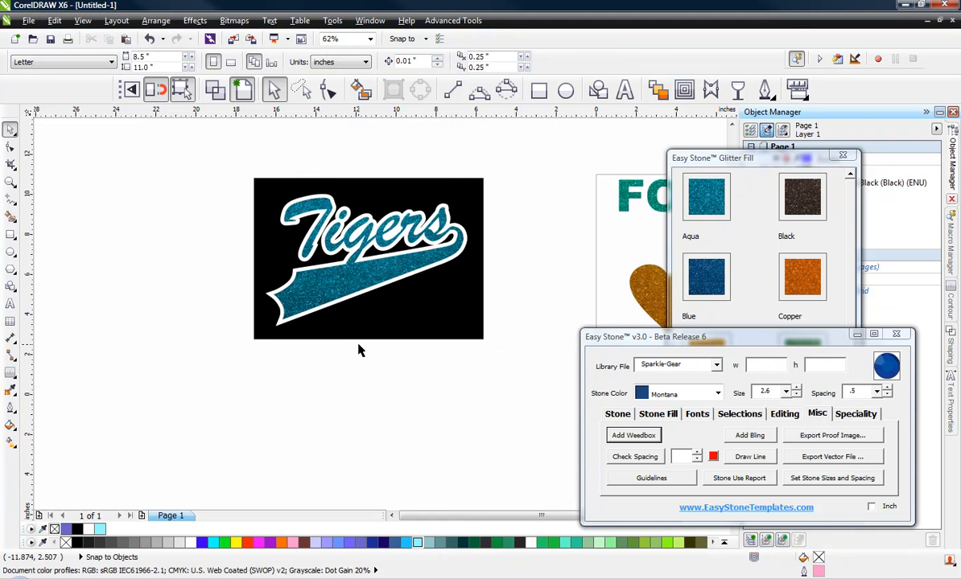
{"action": "scroll", "coordinate": [377, 267], "scroll_direction": "up", "scroll_amount": 1}
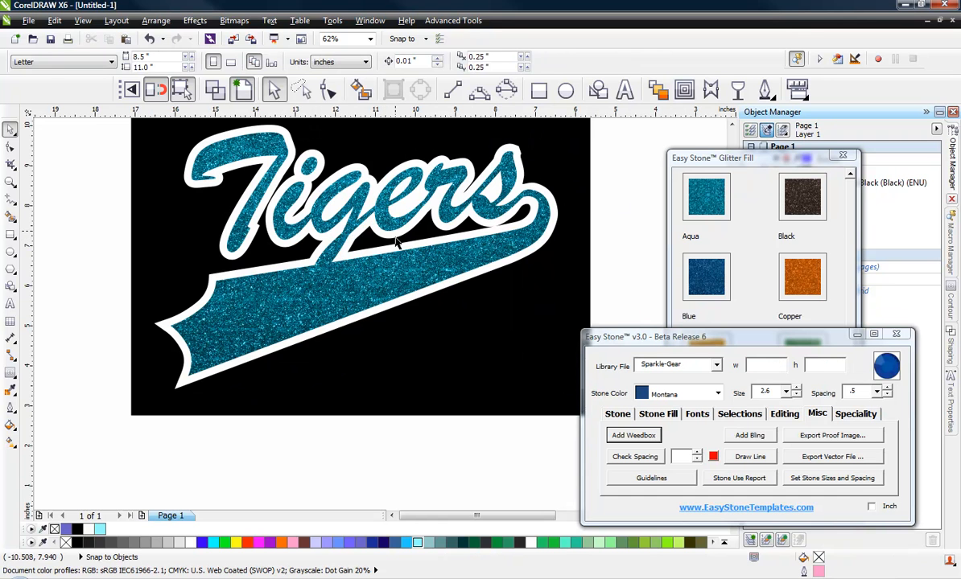
{"action": "left_click", "coordinate": [393, 259]}
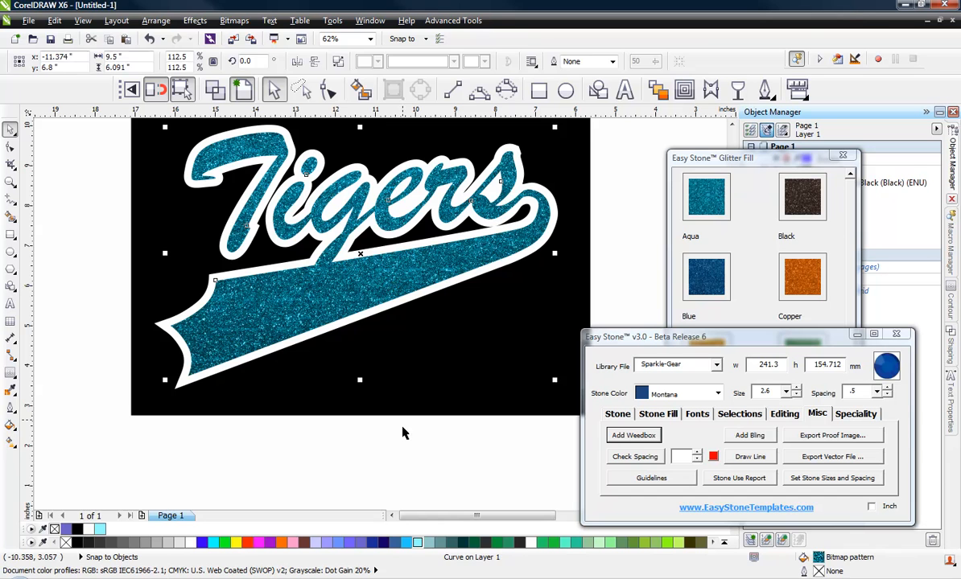
{"action": "left_click", "coordinate": [374, 434]}
{"action": "left_click", "coordinate": [384, 287]}
{"action": "left_click", "coordinate": [608, 215]}
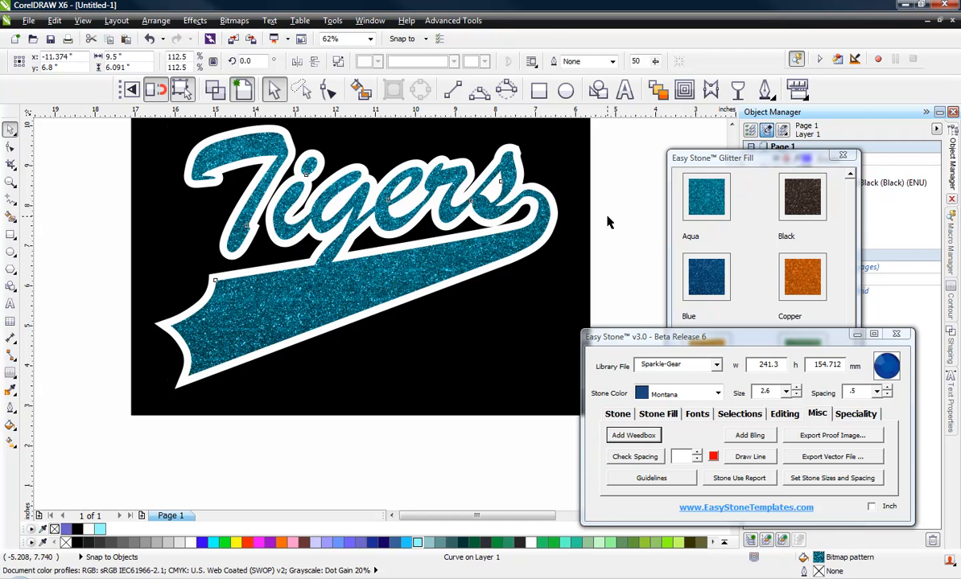
Step: Apply a one-step inside contour with a 3/16-inch offset to the glitter Tigers shape
{"action": "left_click", "coordinate": [499, 240]}
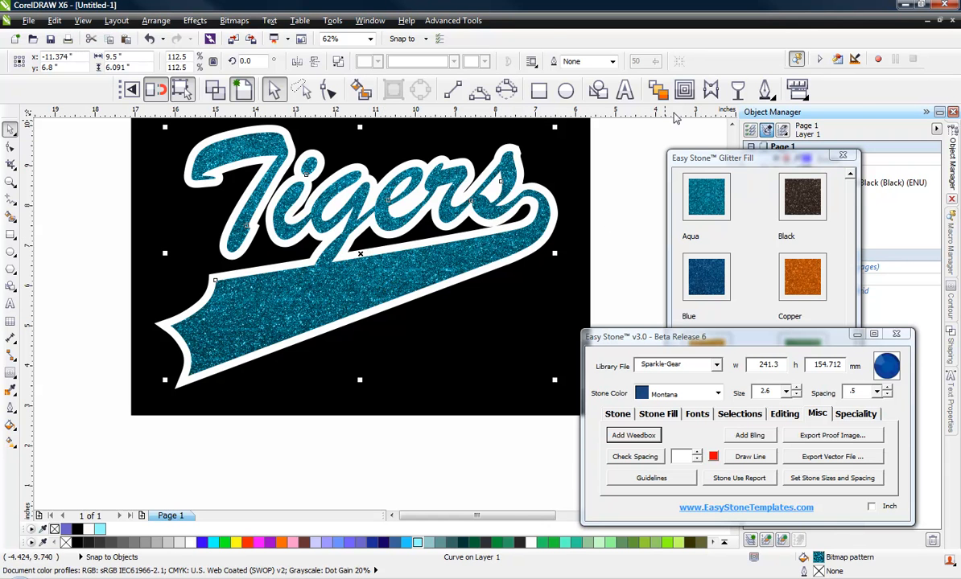
{"action": "left_click", "coordinate": [683, 89]}
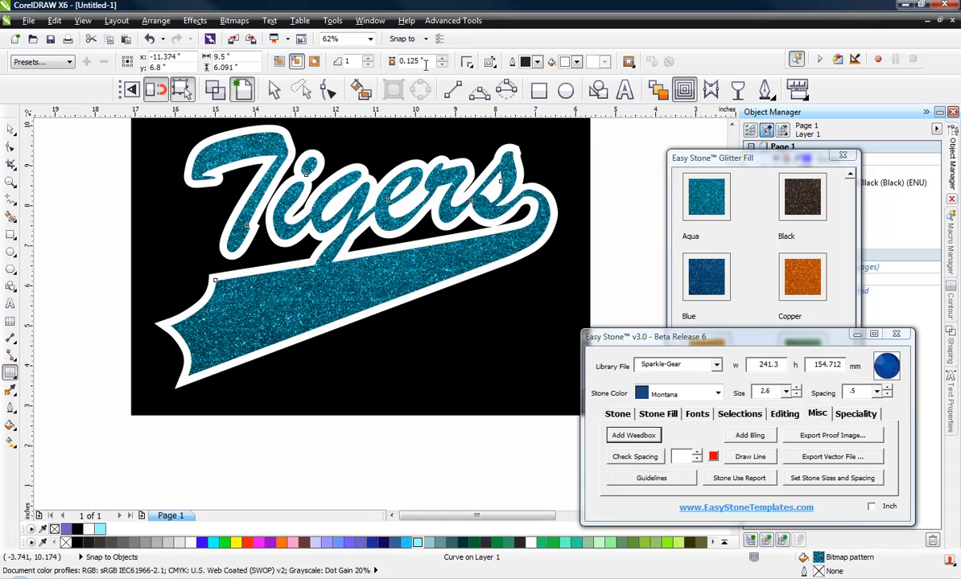
{"action": "double_click", "coordinate": [424, 62]}
{"action": "type", "text": "3/16"}
{"action": "left_click", "coordinate": [298, 65]}
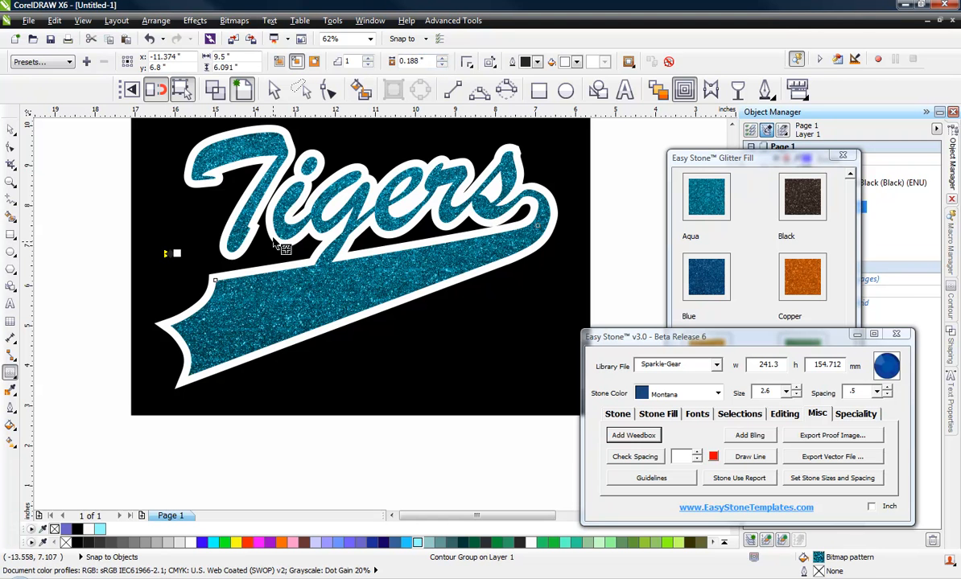
Step: Switch the design to wireframe view and break the 3/16-inch inside contour group apart
{"action": "left_click", "coordinate": [215, 90]}
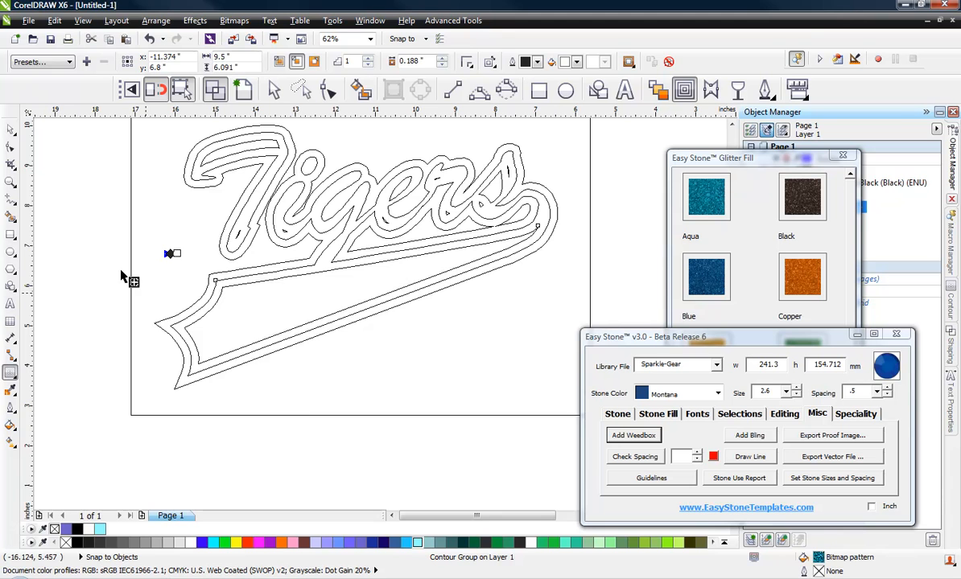
{"action": "left_click", "coordinate": [12, 129]}
{"action": "left_click", "coordinate": [87, 216]}
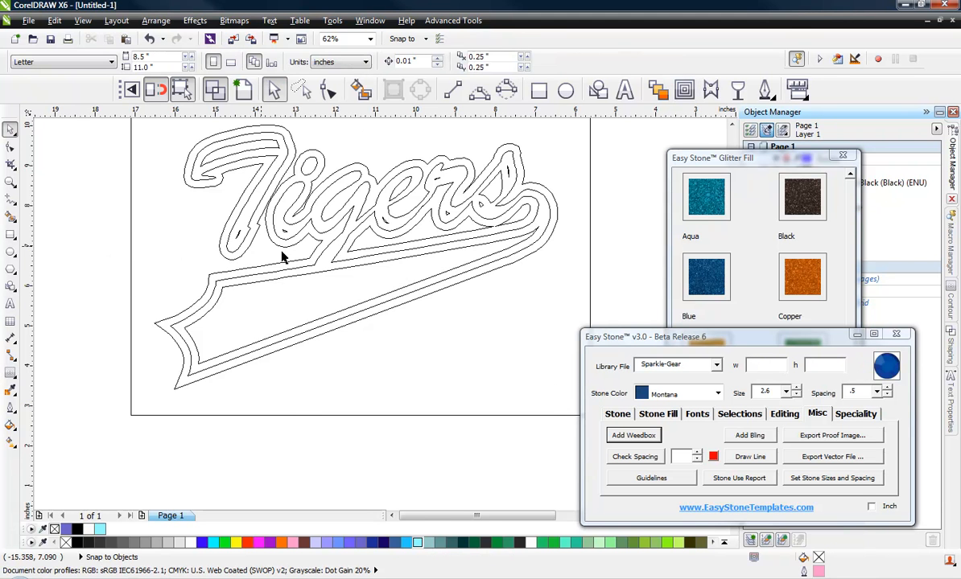
{"action": "scroll", "coordinate": [280, 253], "scroll_direction": "up", "scroll_amount": 3}
{"action": "scroll", "coordinate": [473, 297], "scroll_direction": "down", "scroll_amount": 1}
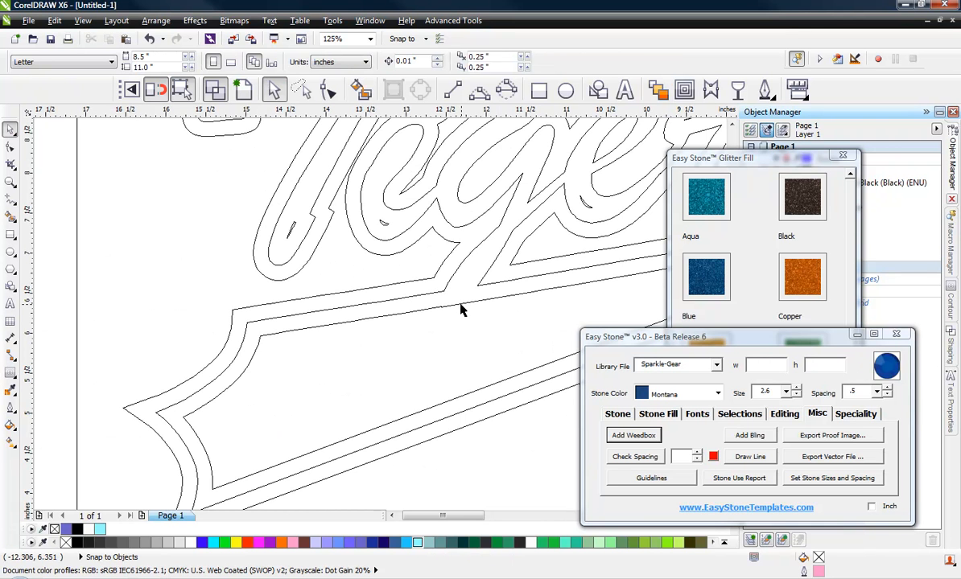
{"action": "left_click", "coordinate": [461, 307]}
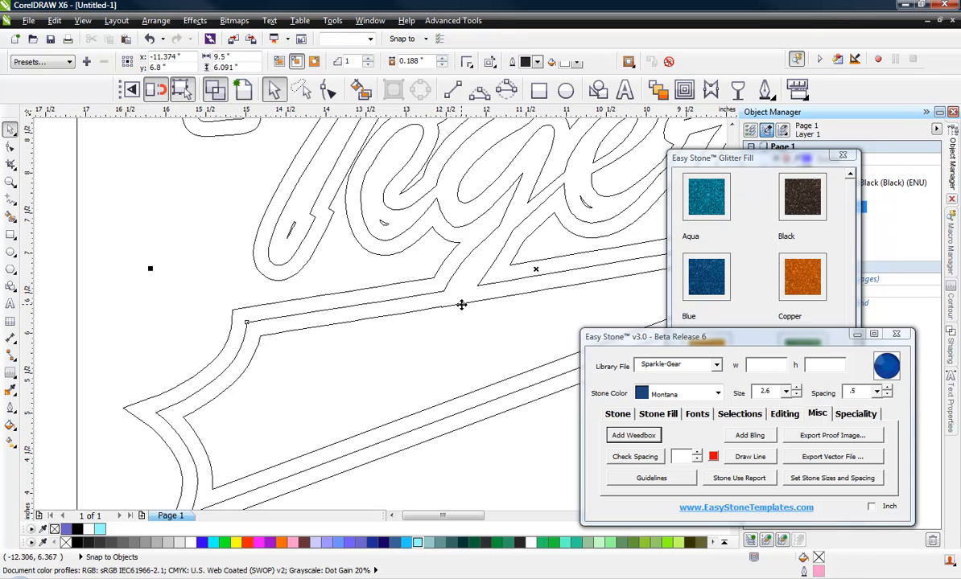
{"action": "right_click", "coordinate": [462, 308]}
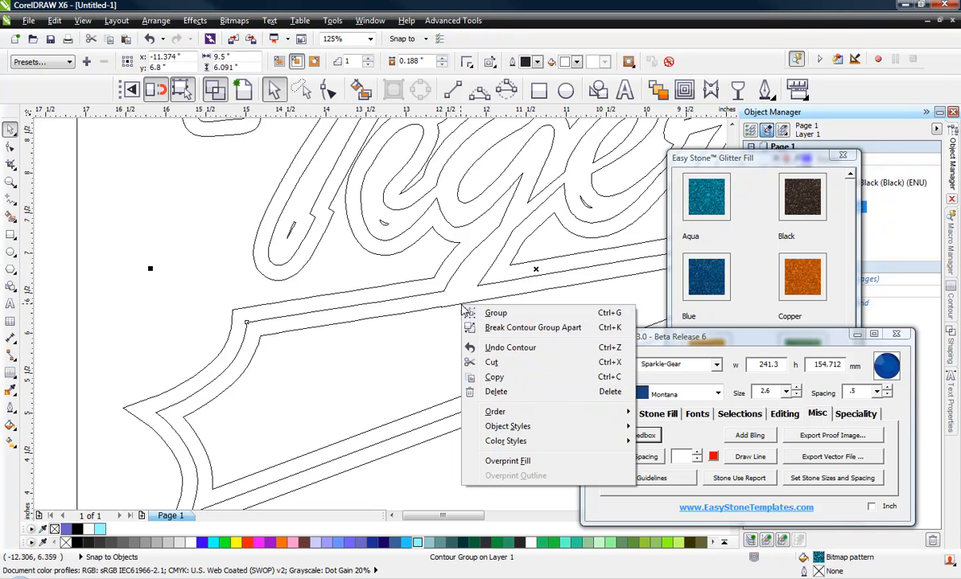
{"action": "left_click", "coordinate": [509, 329]}
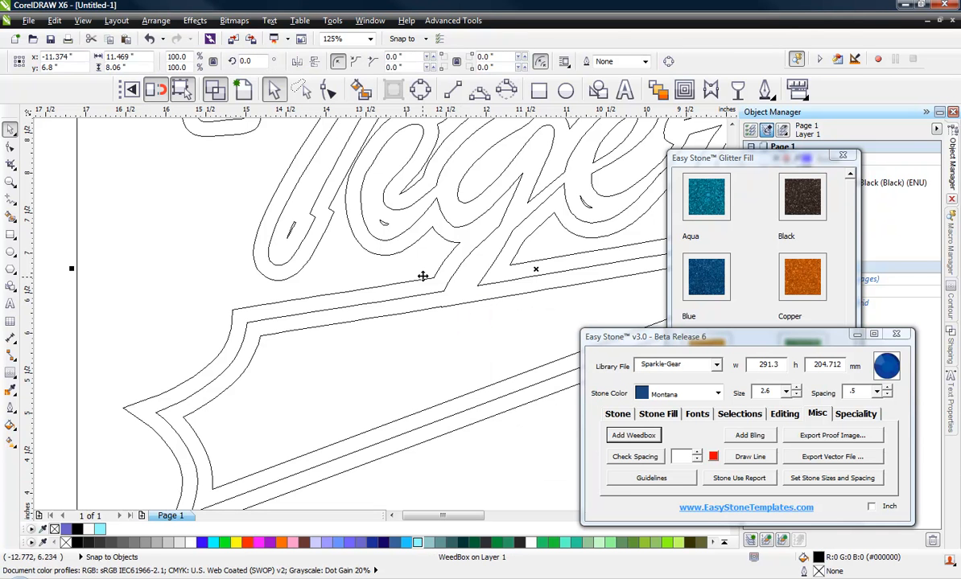
Step: Fill the separated inner contour curve with cyan (#00FFFF) and return the design to full-color view
{"action": "left_click", "coordinate": [407, 317]}
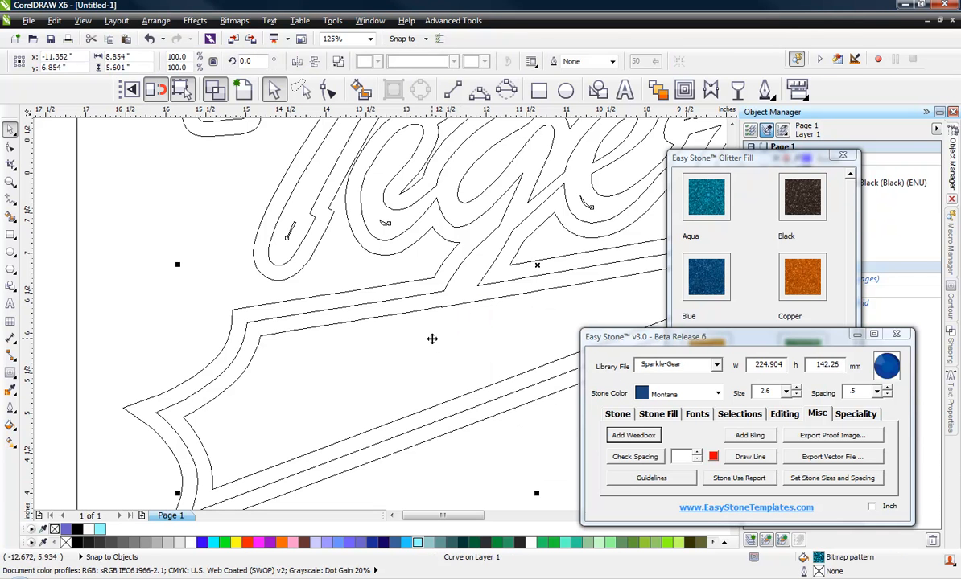
{"action": "left_click", "coordinate": [212, 541]}
{"action": "left_click", "coordinate": [214, 95]}
{"action": "left_click", "coordinate": [209, 280]}
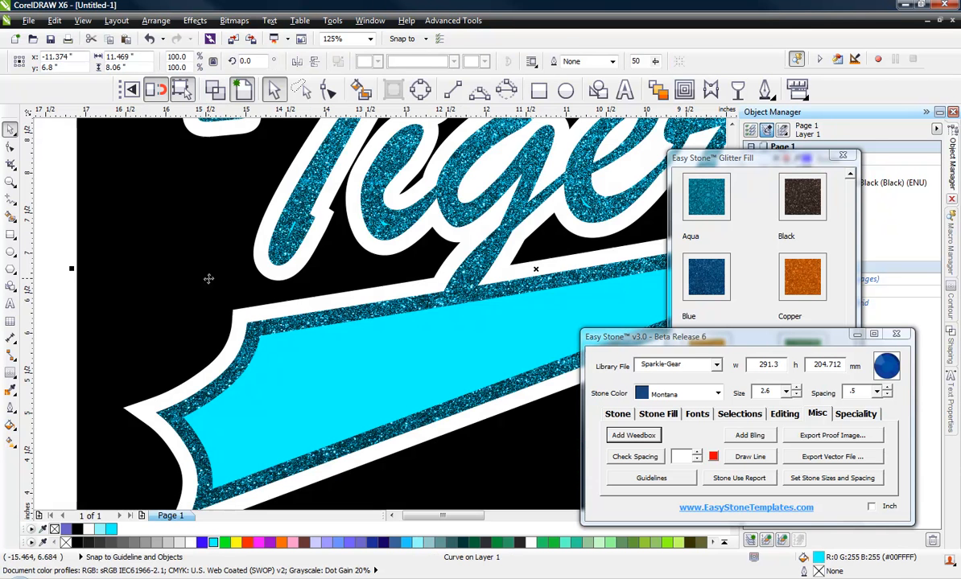
{"action": "scroll", "coordinate": [239, 252], "scroll_direction": "down", "scroll_amount": 2}
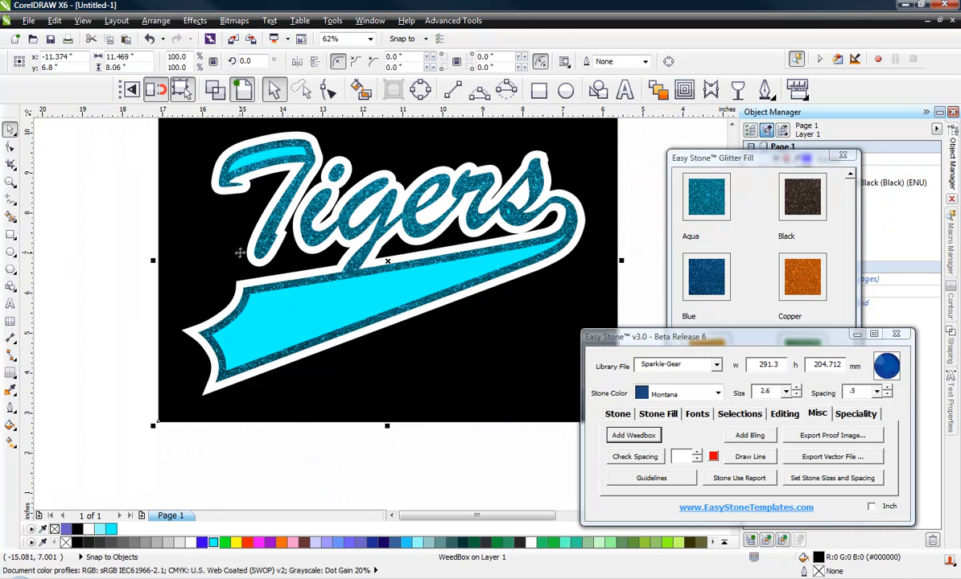
{"action": "left_click", "coordinate": [283, 465]}
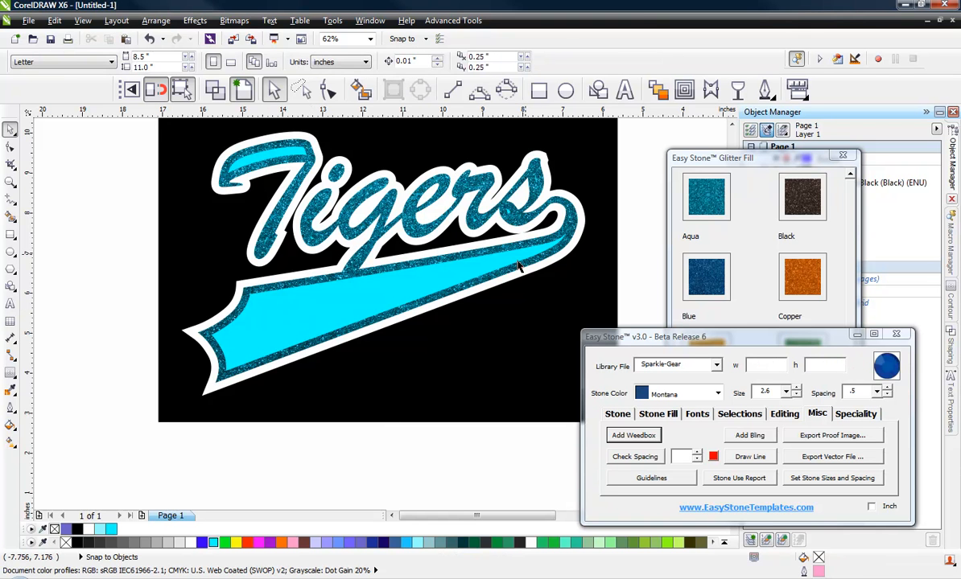
{"action": "left_click", "coordinate": [483, 253]}
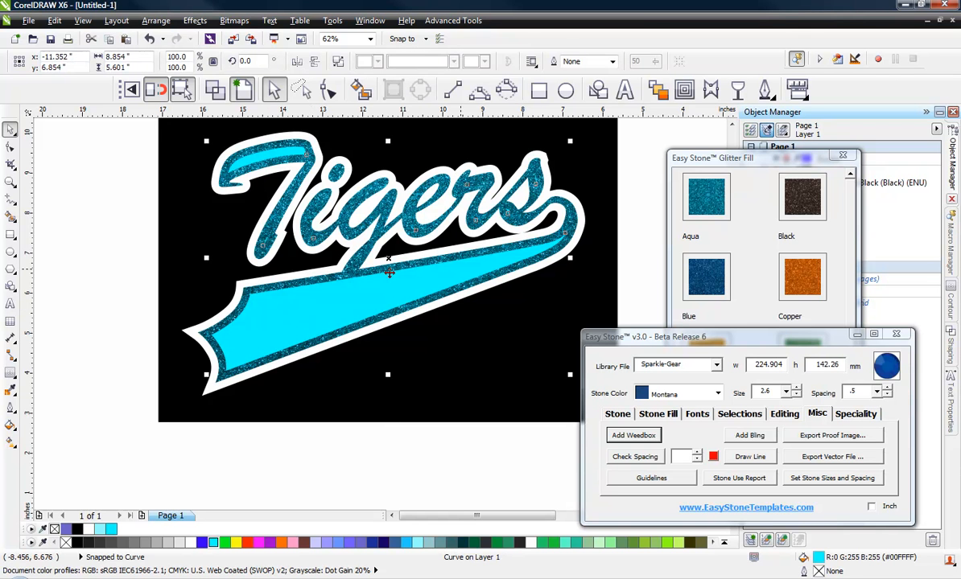
{"action": "left_click", "coordinate": [284, 465]}
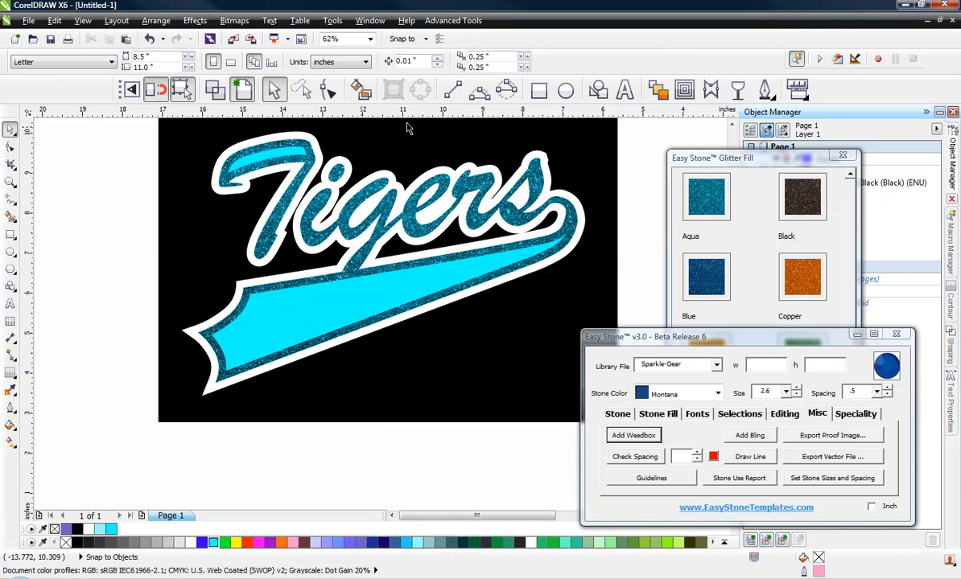
Step: Draw an unfilled rectangle about 5.26 by 6.21 inches across the middle of the tail
{"action": "key", "text": "F6"}
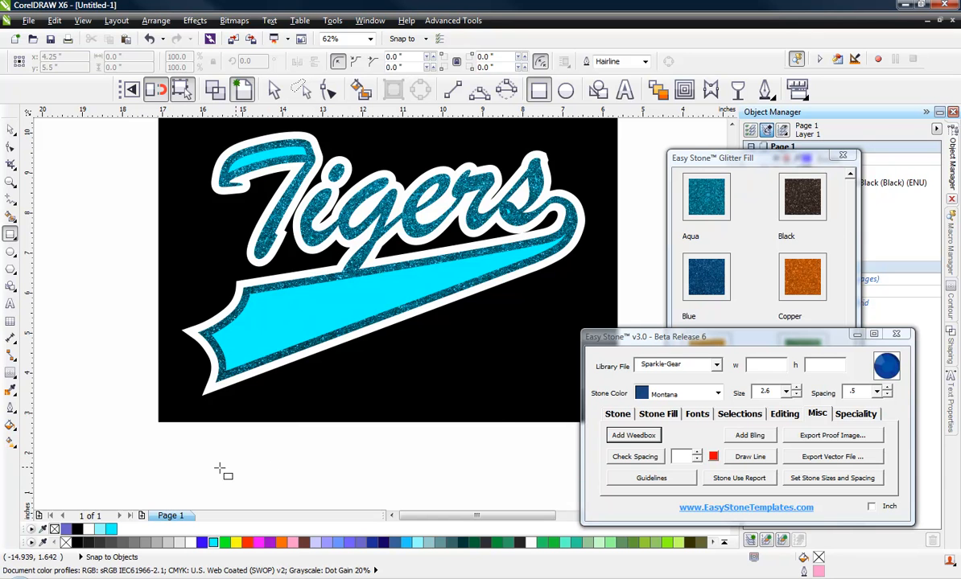
{"action": "left_click_drag", "start_coordinate": [249, 465], "coordinate": [460, 214]}
{"action": "left_click", "coordinate": [13, 132]}
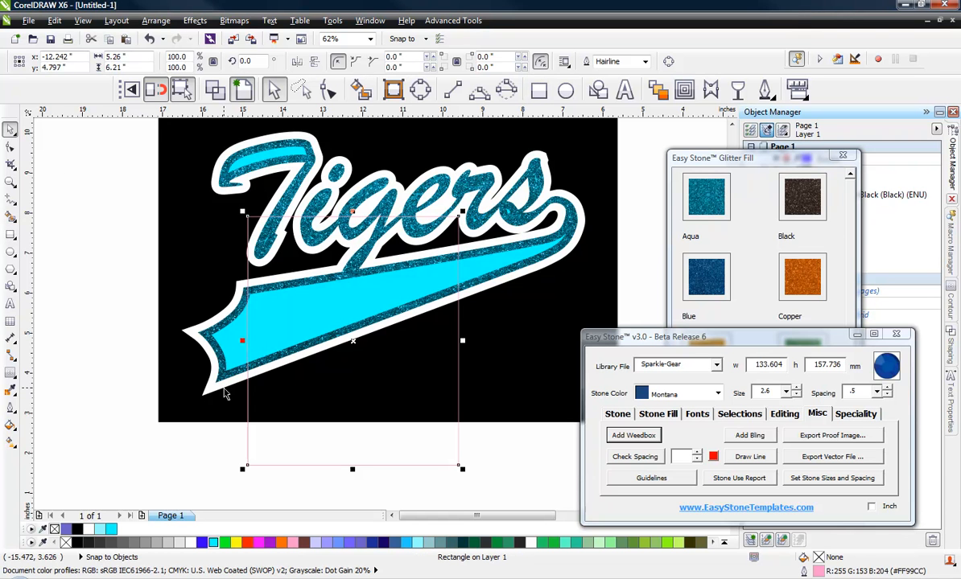
Step: Skew the rectangle's upper edge to the right, making it about 6.23 inches wide, and shift it slightly left over the tail
{"action": "left_click", "coordinate": [388, 346]}
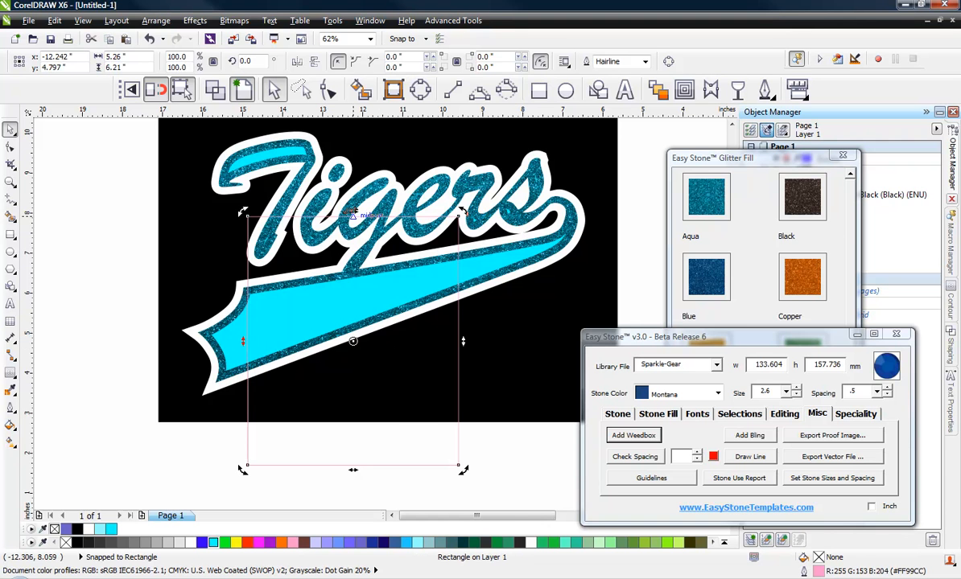
{"action": "left_click_drag", "start_coordinate": [354, 211], "coordinate": [391, 207]}
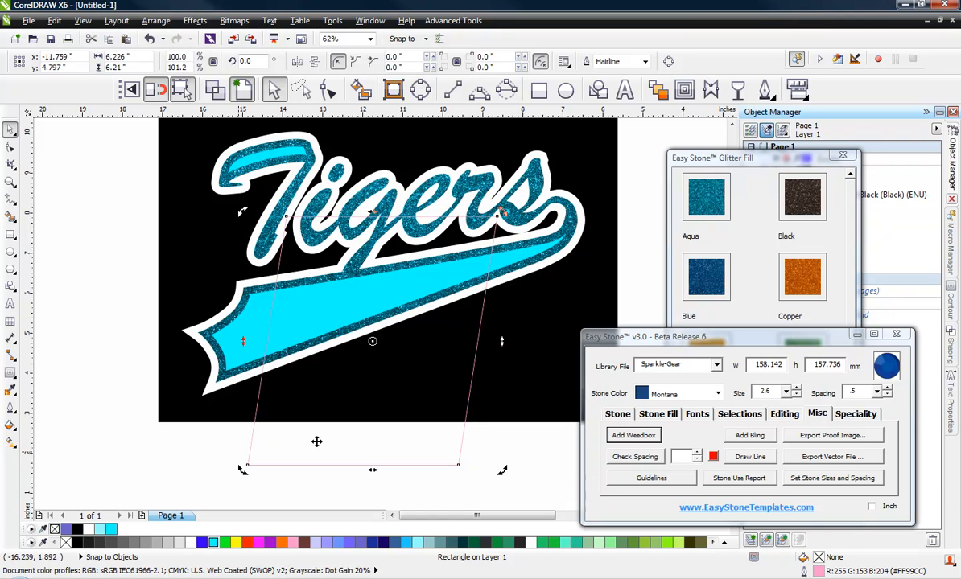
{"action": "left_click", "coordinate": [102, 245]}
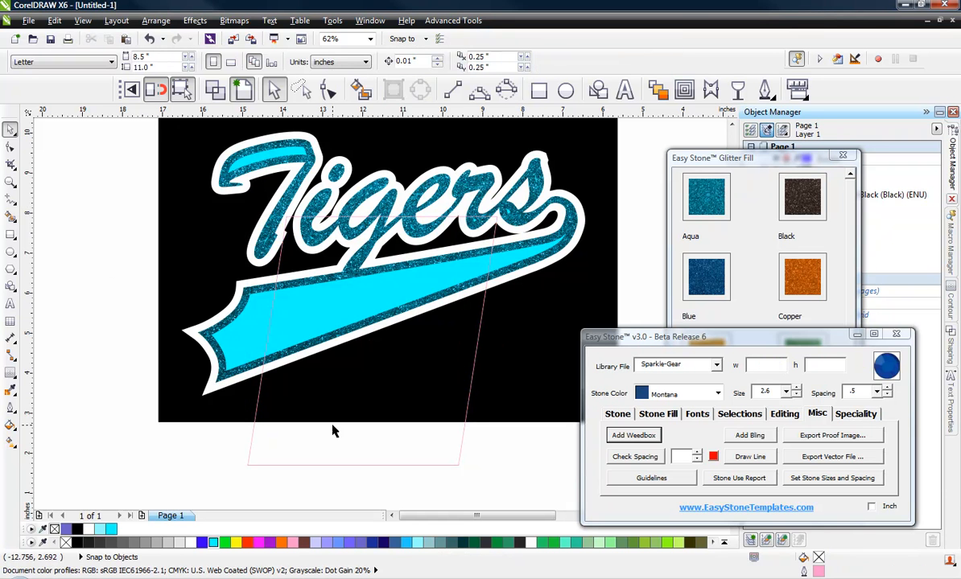
{"action": "left_click", "coordinate": [354, 440]}
{"action": "left_click_drag", "start_coordinate": [354, 439], "coordinate": [340, 437]}
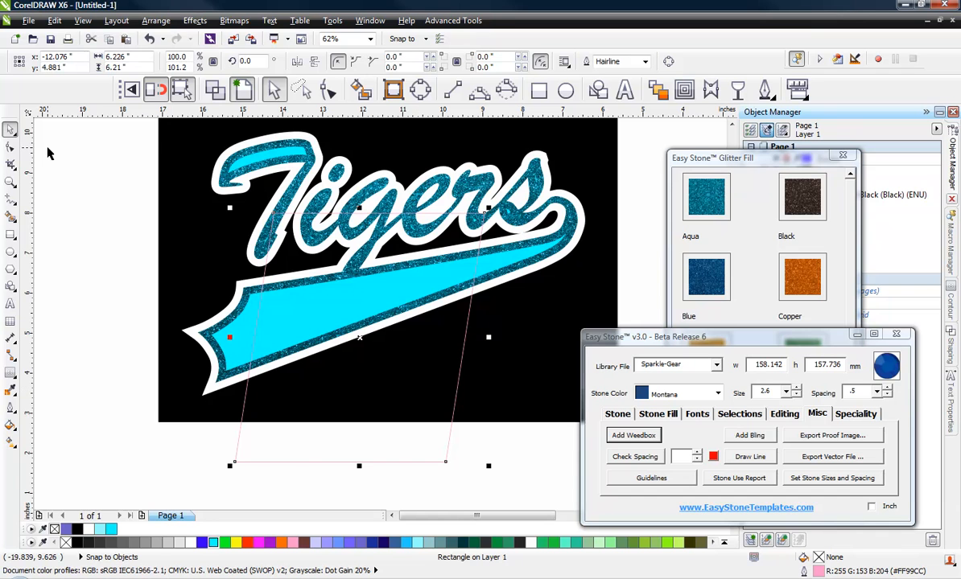
Step: Convert the slanted rectangle over the tail to curves
{"action": "left_click", "coordinate": [10, 146]}
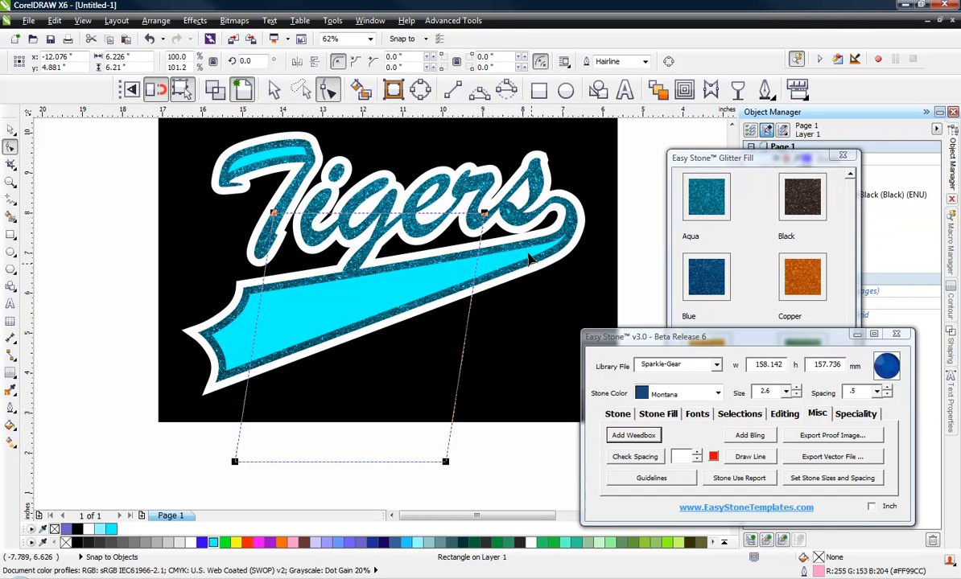
{"action": "left_click", "coordinate": [11, 130]}
{"action": "left_click", "coordinate": [144, 316]}
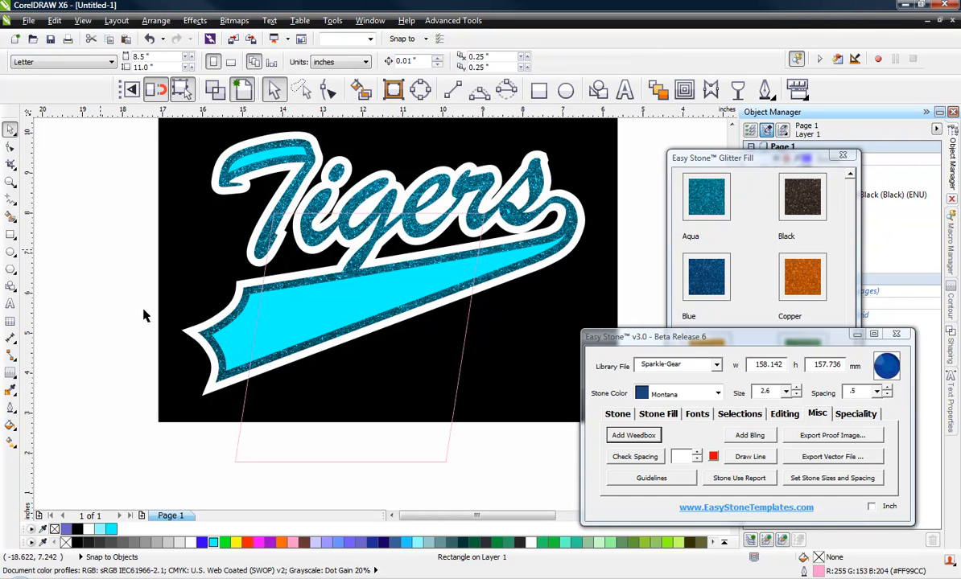
{"action": "left_click", "coordinate": [350, 399]}
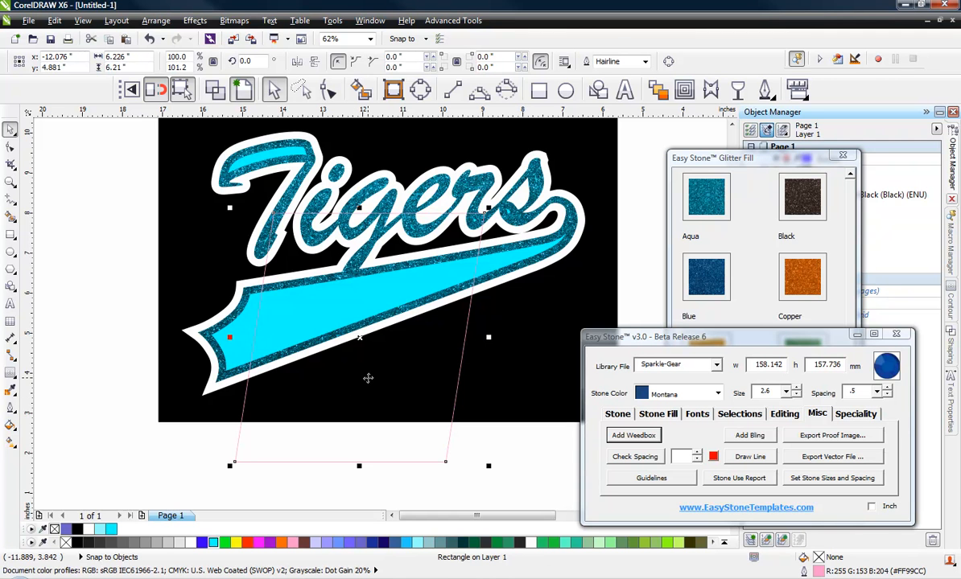
{"action": "key", "text": "ctrl+q"}
Step: Narrow the slanted shape by moving its two right-hand nodes together about 0.833 inch to the left
{"action": "left_click_drag", "start_coordinate": [435, 484], "coordinate": [512, 208]}
{"action": "left_click", "coordinate": [444, 461]}
{"action": "key", "text": "F10"}
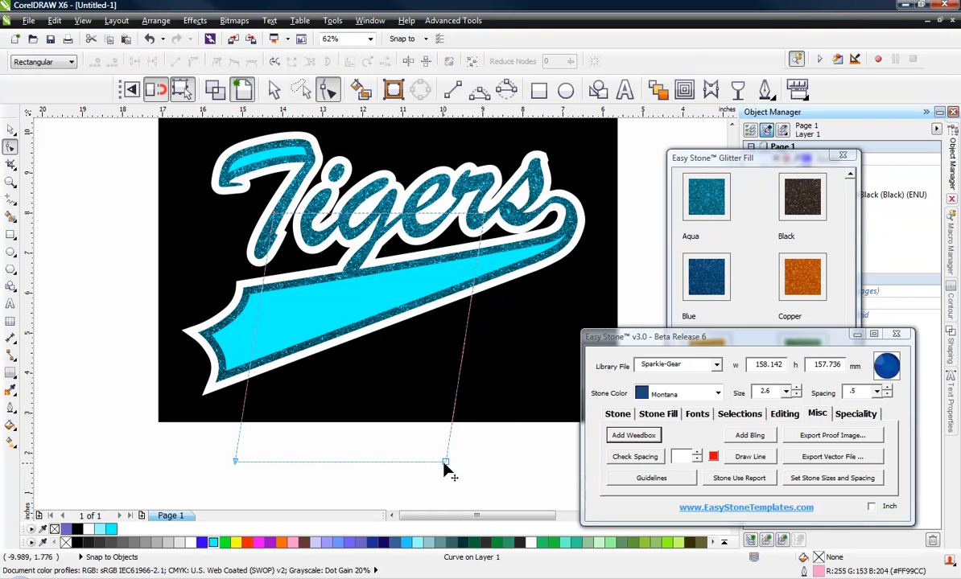
{"action": "left_click_drag", "start_coordinate": [433, 483], "coordinate": [486, 165]}
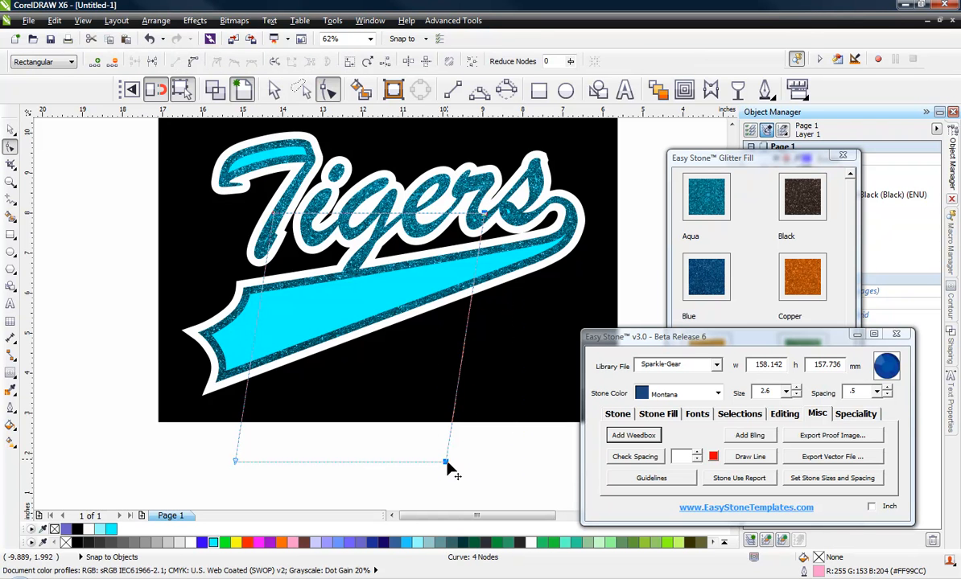
{"action": "left_click_drag", "start_coordinate": [448, 466], "coordinate": [411, 464]}
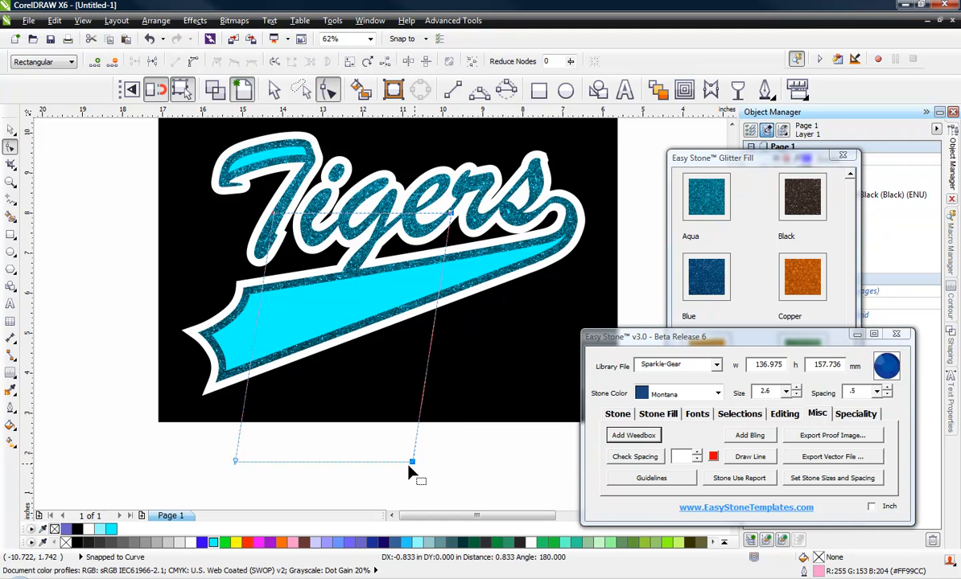
{"action": "left_click", "coordinate": [10, 130]}
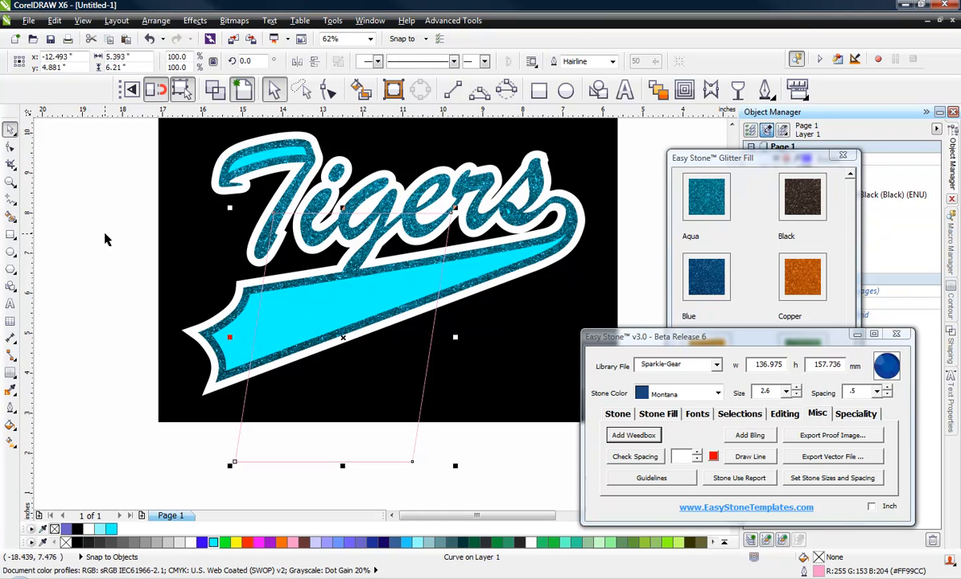
Step: Smart-fill the tail area enclosed by the slanted shape and inner contour with slate blue and a 2 px black outline
{"action": "left_click", "coordinate": [360, 90]}
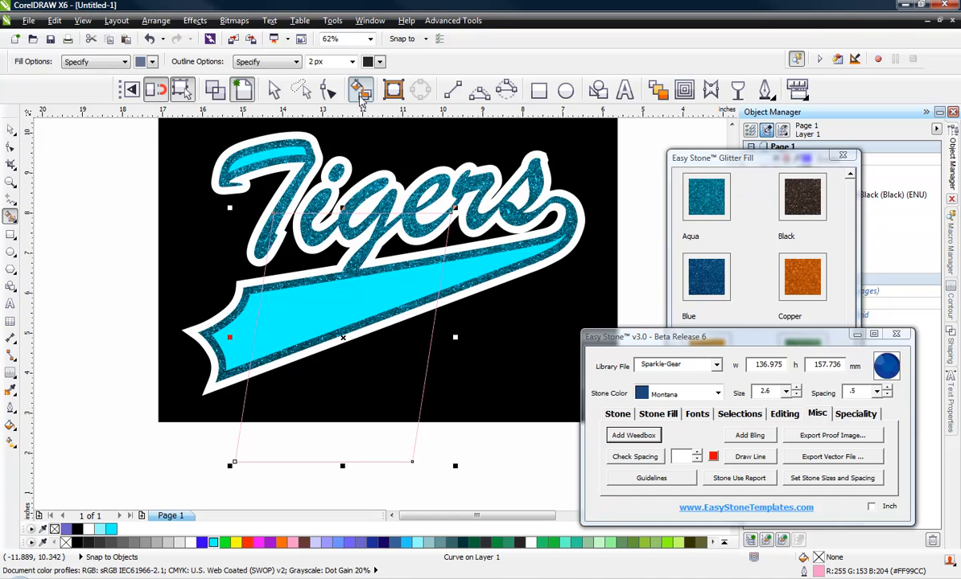
{"action": "left_click", "coordinate": [359, 307]}
{"action": "key", "text": "space"}
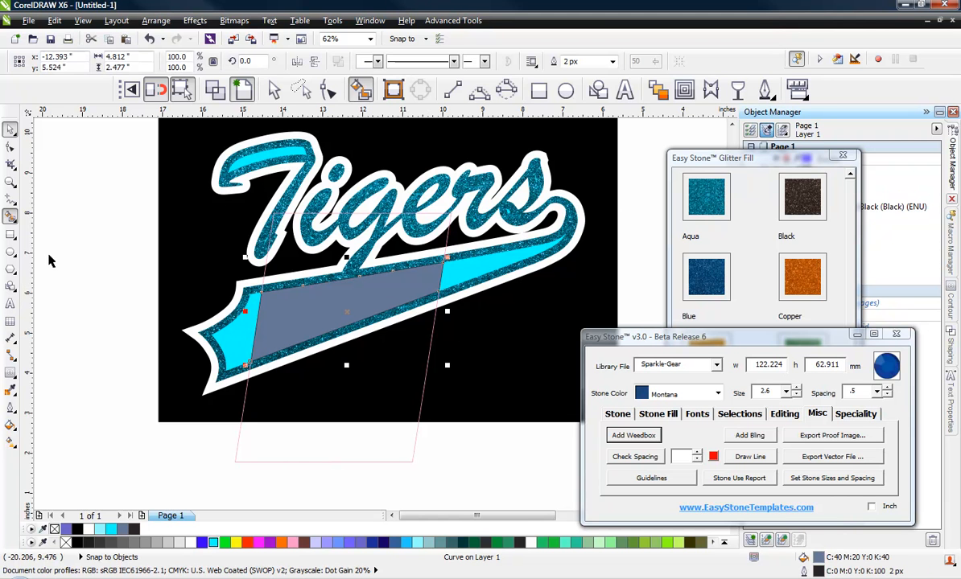
Step: Delete the slanted guide shape and the cyan inner contour curve, keeping the slate-blue panel in the tail
{"action": "left_click", "coordinate": [274, 456]}
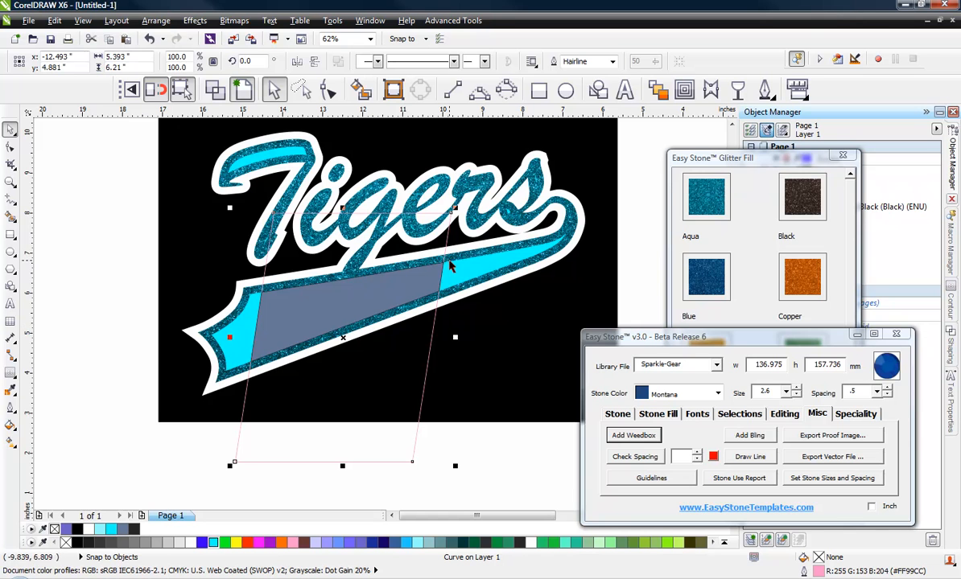
{"action": "left_click", "coordinate": [353, 300]}
{"action": "left_click", "coordinate": [377, 456]}
{"action": "left_click", "coordinate": [378, 456]}
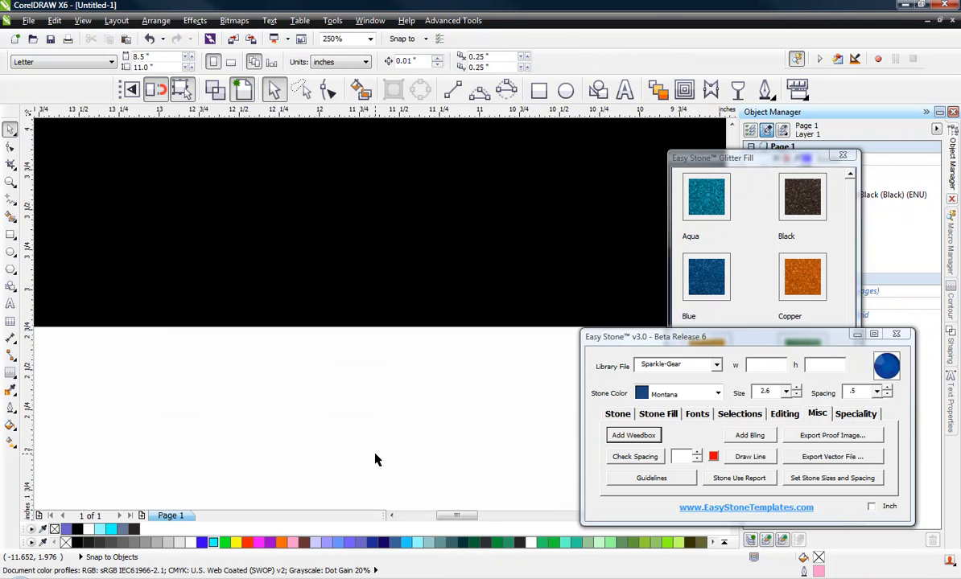
{"action": "left_click", "coordinate": [451, 259]}
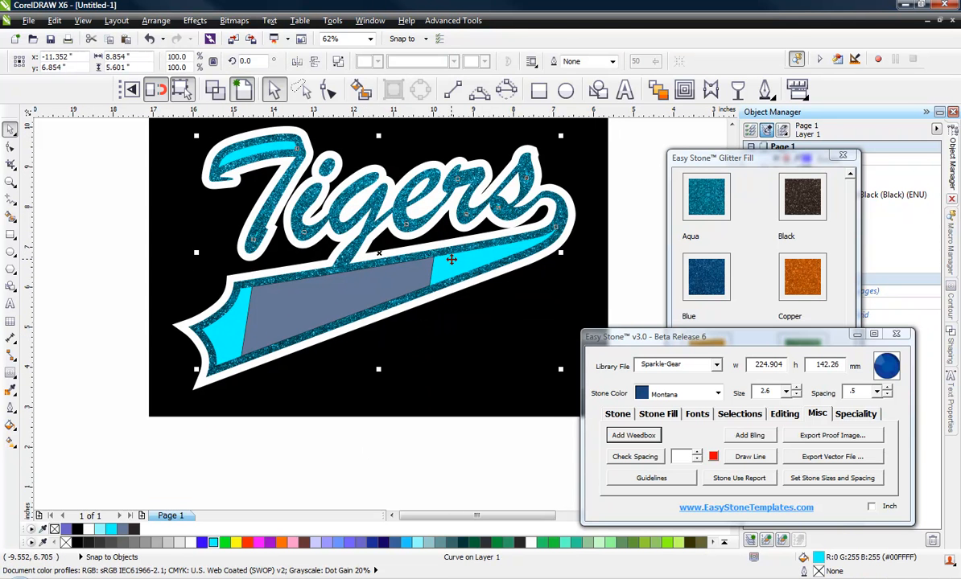
{"action": "key", "text": "Delete"}
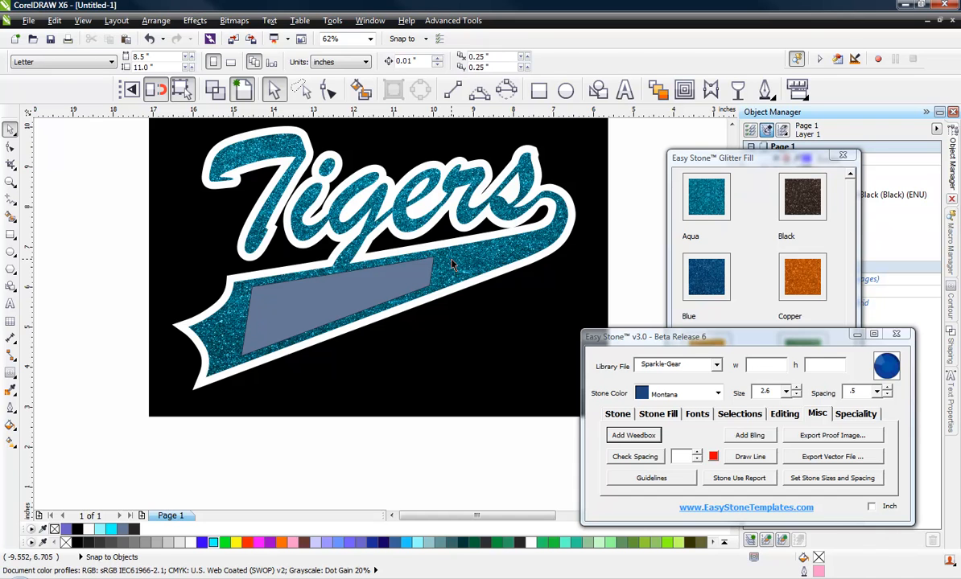
Step: Add the artistic text "FOOTBALL" in the empty area below the black background of the Tigers design
{"action": "left_click", "coordinate": [374, 294]}
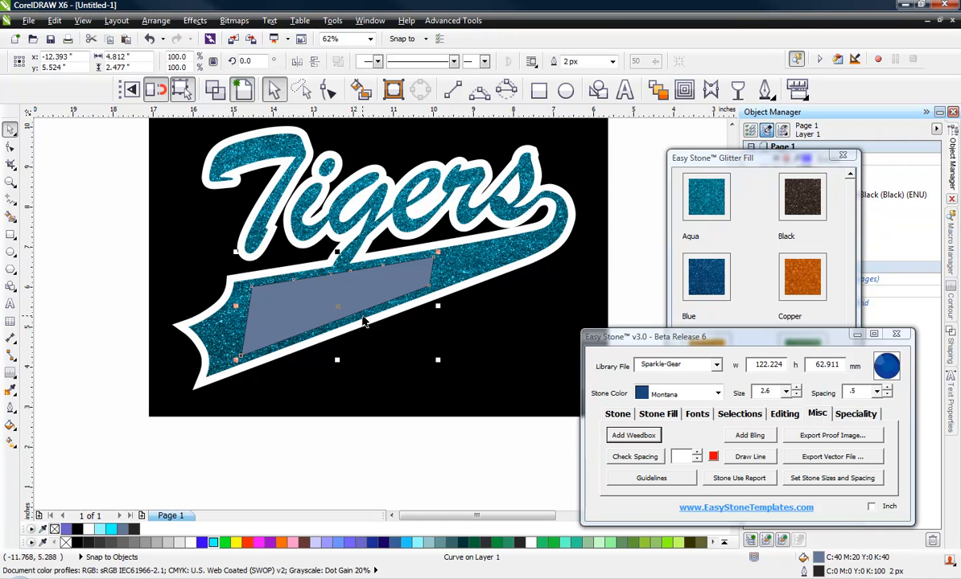
{"action": "left_click", "coordinate": [355, 435]}
{"action": "scroll", "coordinate": [554, 128], "scroll_direction": "down", "scroll_amount": 1}
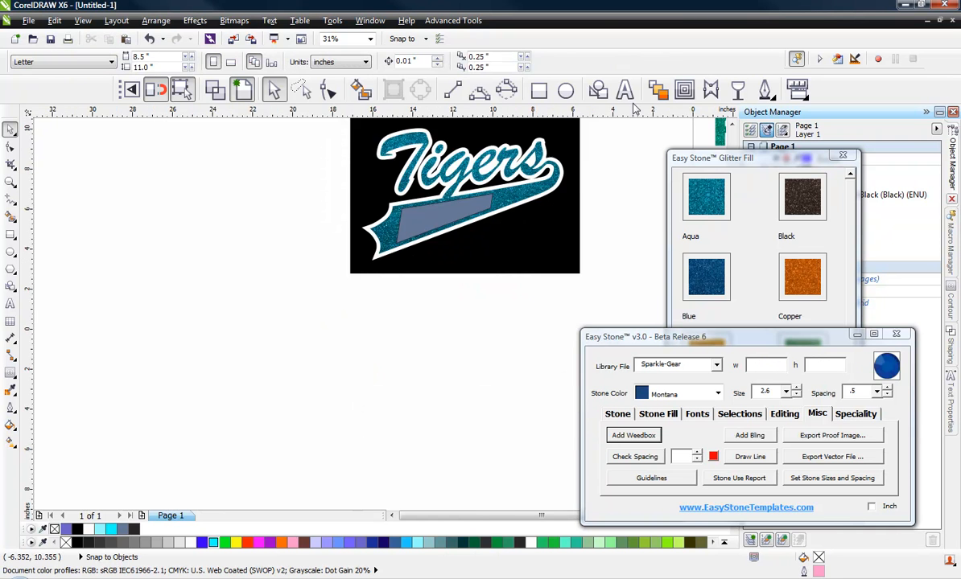
{"action": "scroll", "coordinate": [632, 105], "scroll_direction": "up", "scroll_amount": 1}
{"action": "left_click", "coordinate": [625, 91]}
{"action": "scroll", "coordinate": [365, 306], "scroll_direction": "down", "scroll_amount": 1}
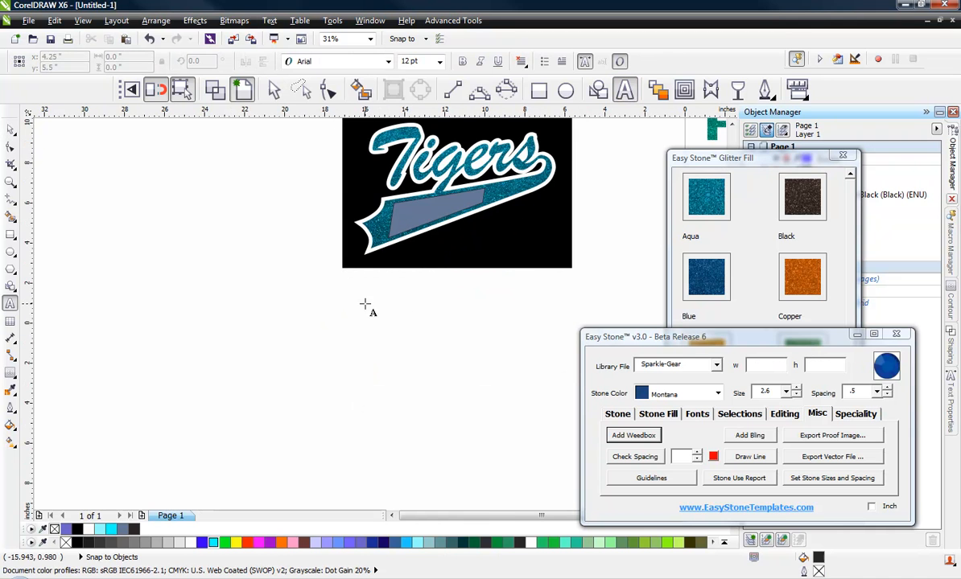
{"action": "left_click", "coordinate": [413, 303]}
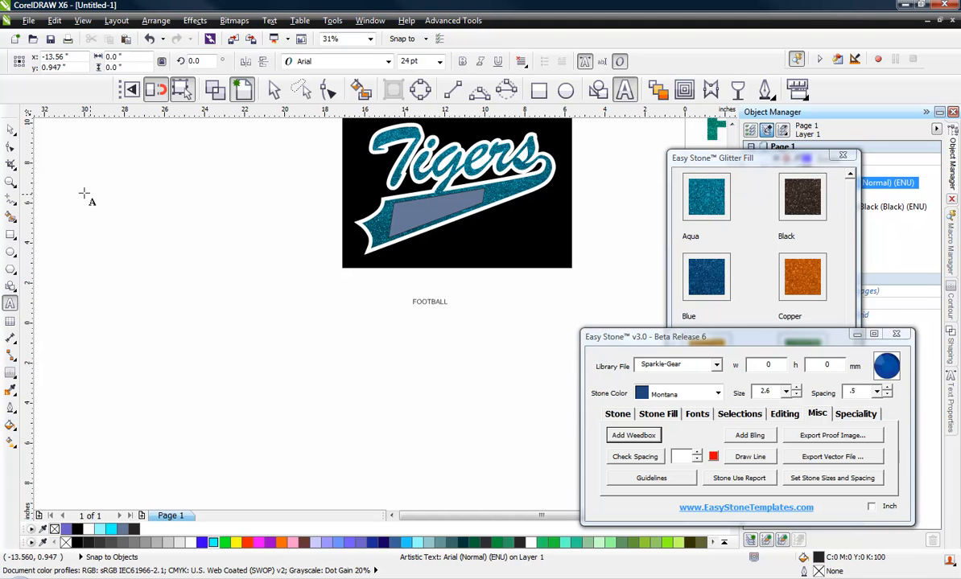
Step: Set the FOOTBALL text to the College font and scale it up to about 3.1 inches wide
{"action": "left_click", "coordinate": [10, 129]}
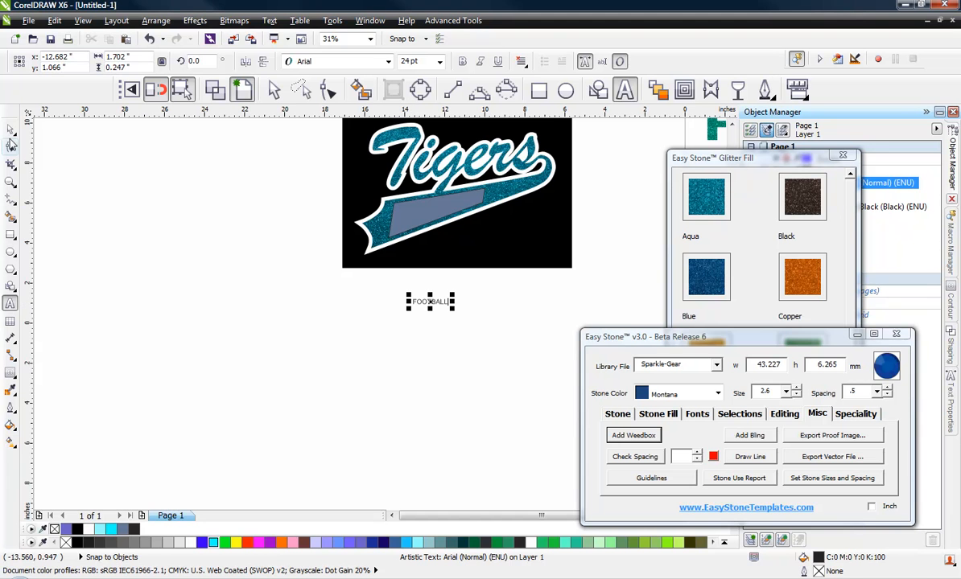
{"action": "left_click", "coordinate": [387, 62]}
{"action": "type", "text": "College"}
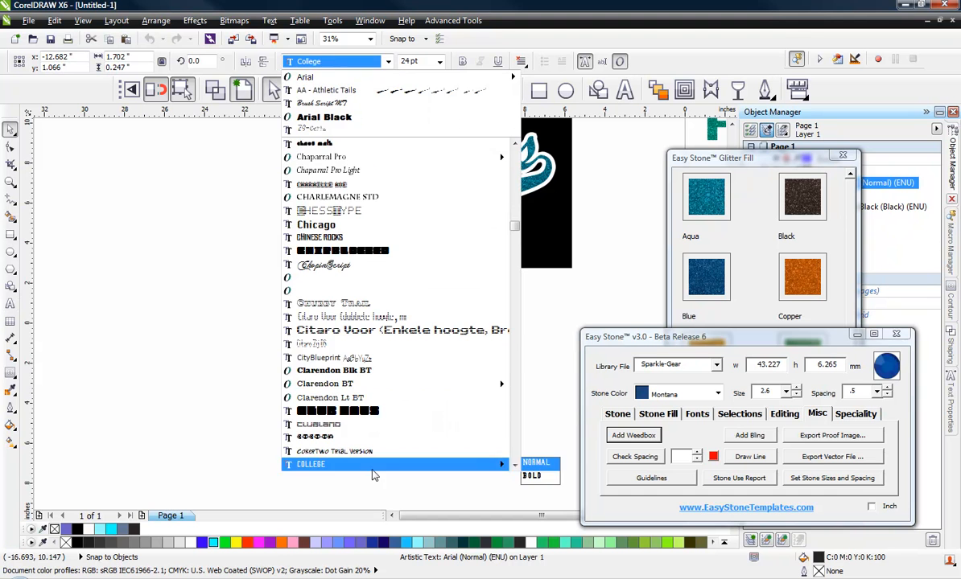
{"action": "left_click", "coordinate": [375, 465]}
{"action": "scroll", "coordinate": [465, 302], "scroll_direction": "up", "scroll_amount": 5}
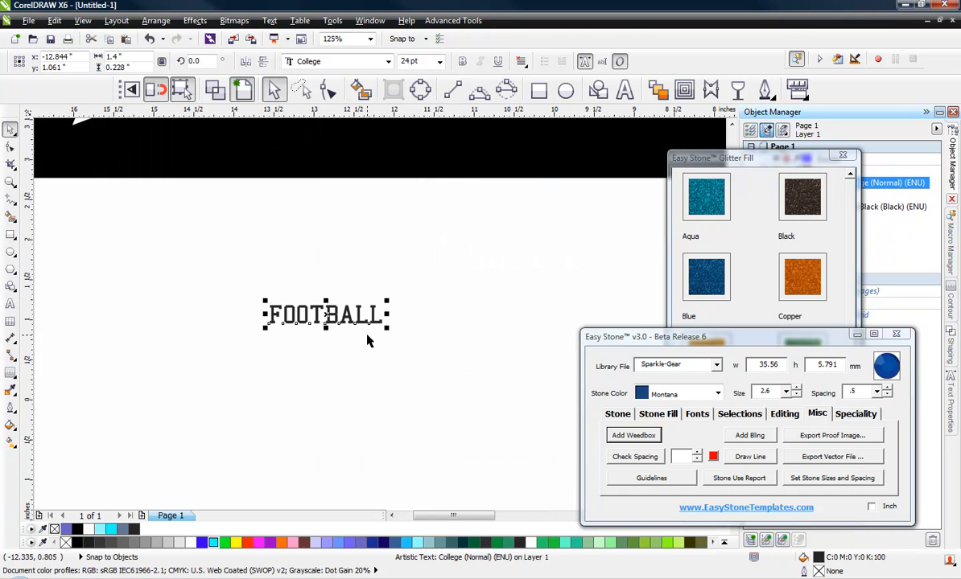
{"action": "left_click_drag", "start_coordinate": [387, 330], "coordinate": [523, 435]}
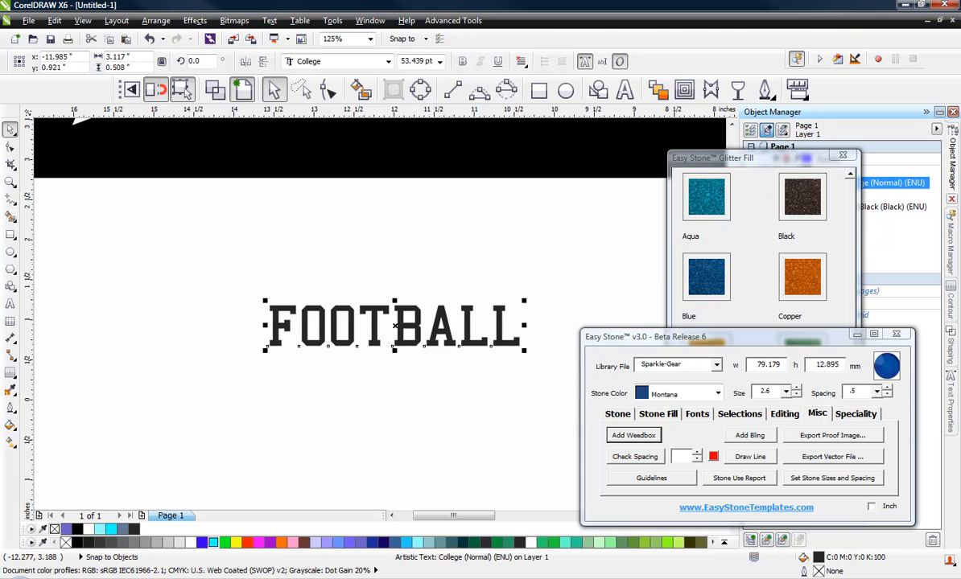
Step: Change the FOOTBALL text to the College Slab bold font and move it up and left, closer to the black background
{"action": "left_click", "coordinate": [388, 61]}
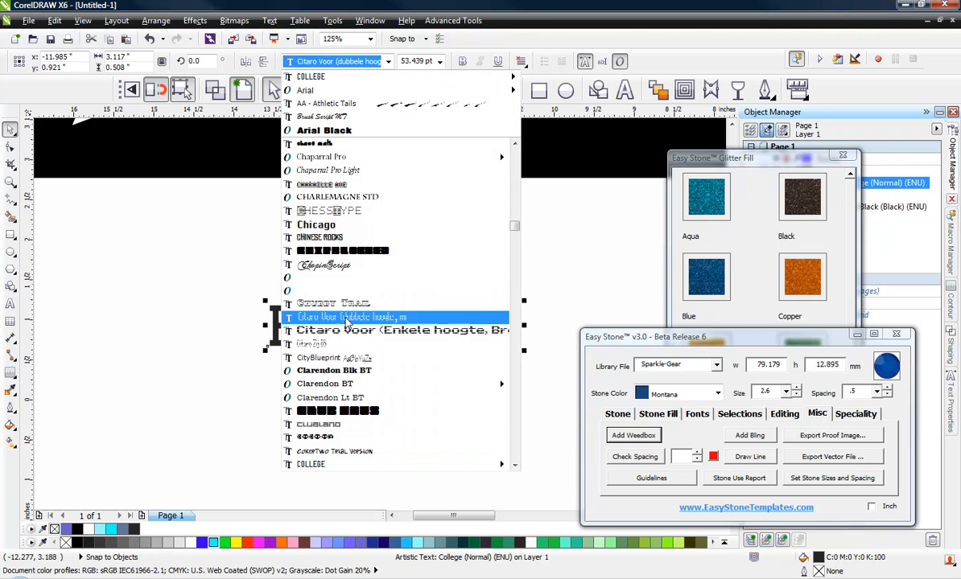
{"action": "left_click", "coordinate": [349, 464]}
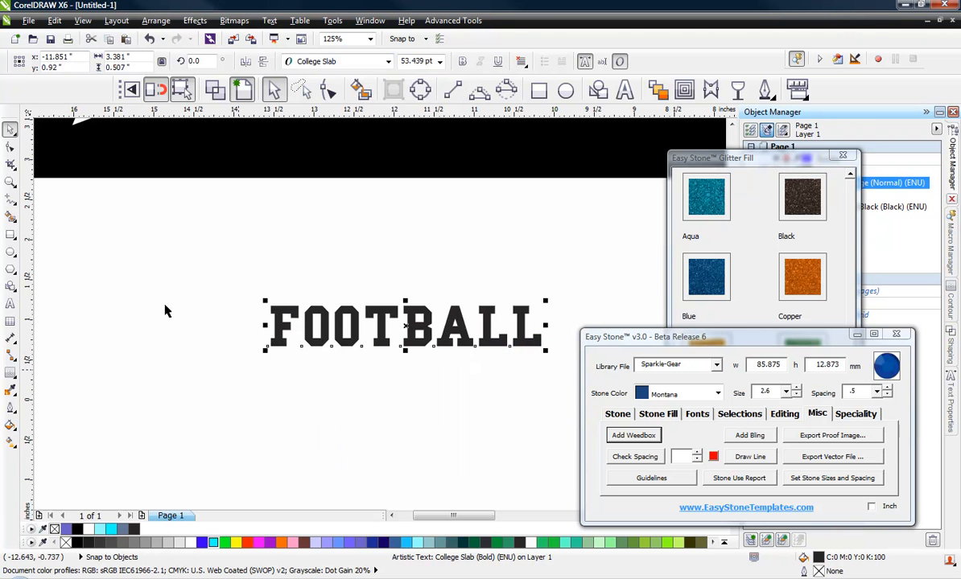
{"action": "left_click", "coordinate": [84, 270]}
{"action": "scroll", "coordinate": [355, 439], "scroll_direction": "down", "scroll_amount": 2}
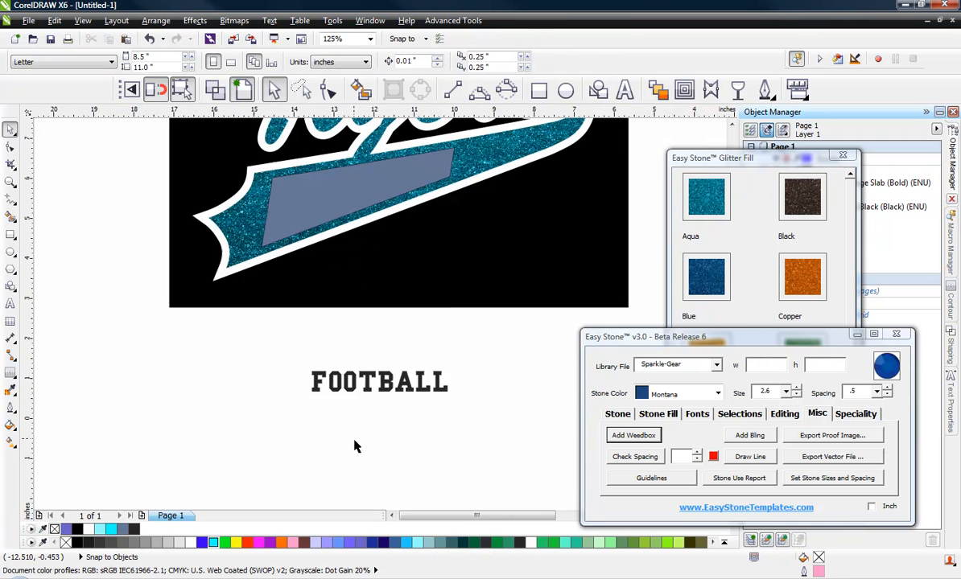
{"action": "scroll", "coordinate": [359, 373], "scroll_direction": "up", "scroll_amount": 1}
{"action": "left_click", "coordinate": [362, 448]}
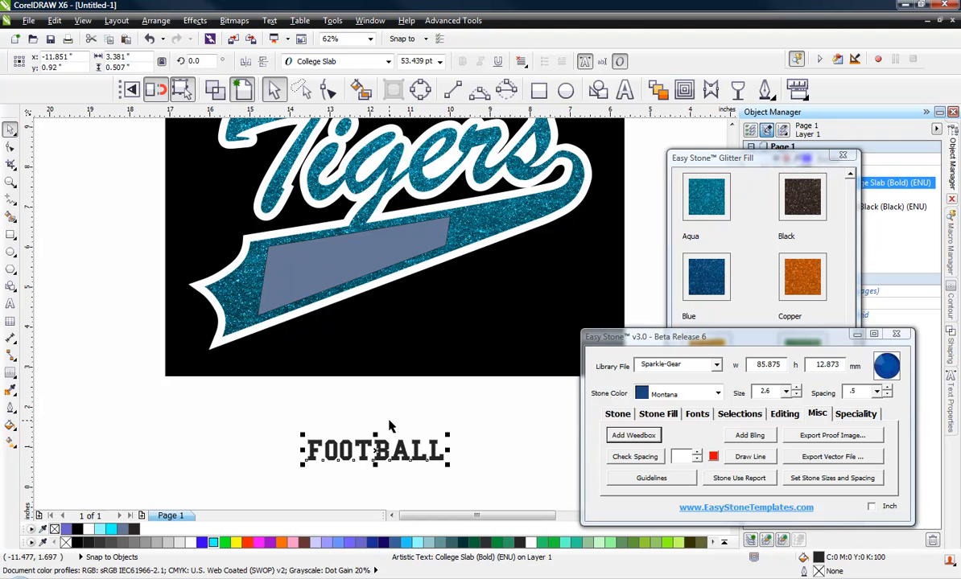
{"action": "left_click_drag", "start_coordinate": [383, 453], "coordinate": [356, 424]}
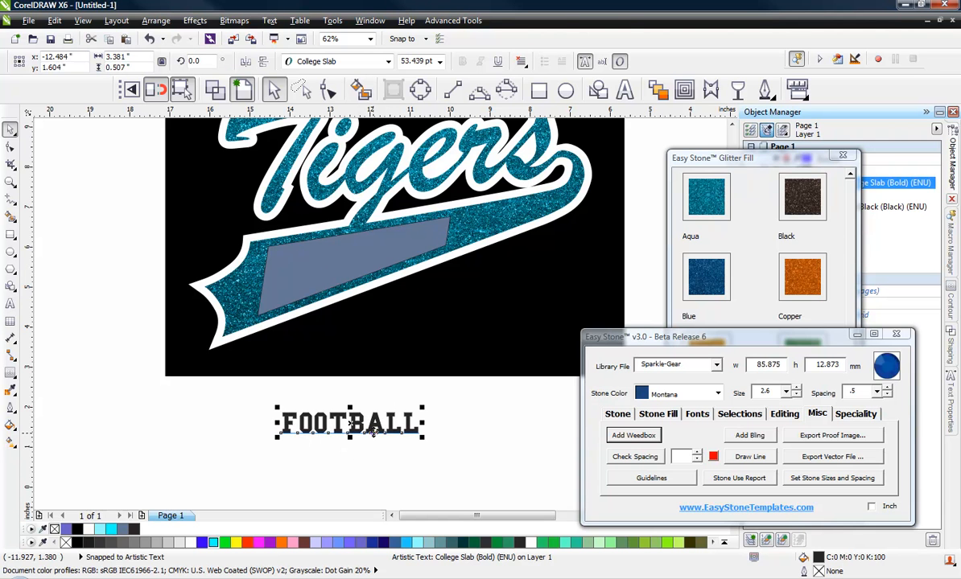
Step: Warp the FOOTBALL text with an envelope created from the slanted slate-blue panel in the tail
{"action": "left_click", "coordinate": [711, 90]}
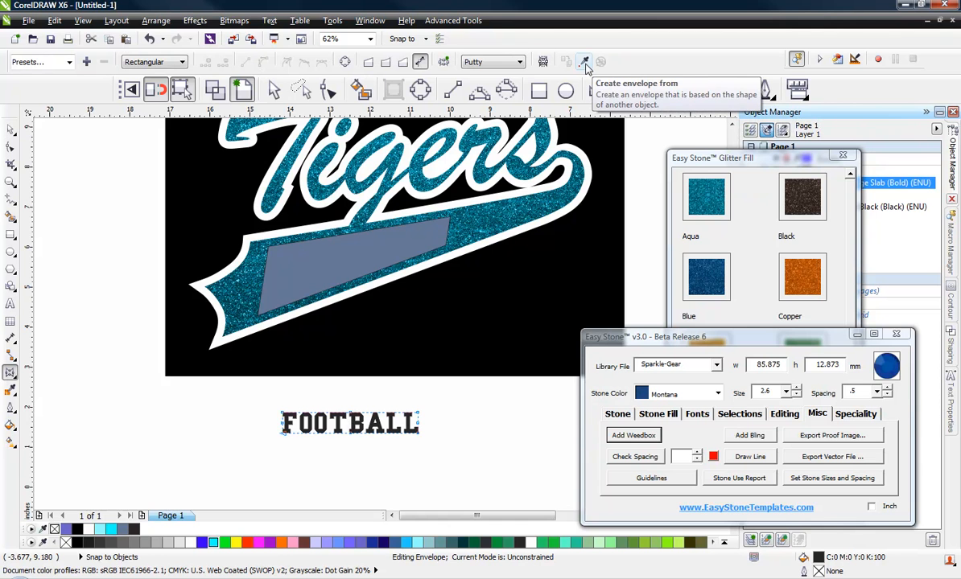
{"action": "left_click", "coordinate": [585, 64]}
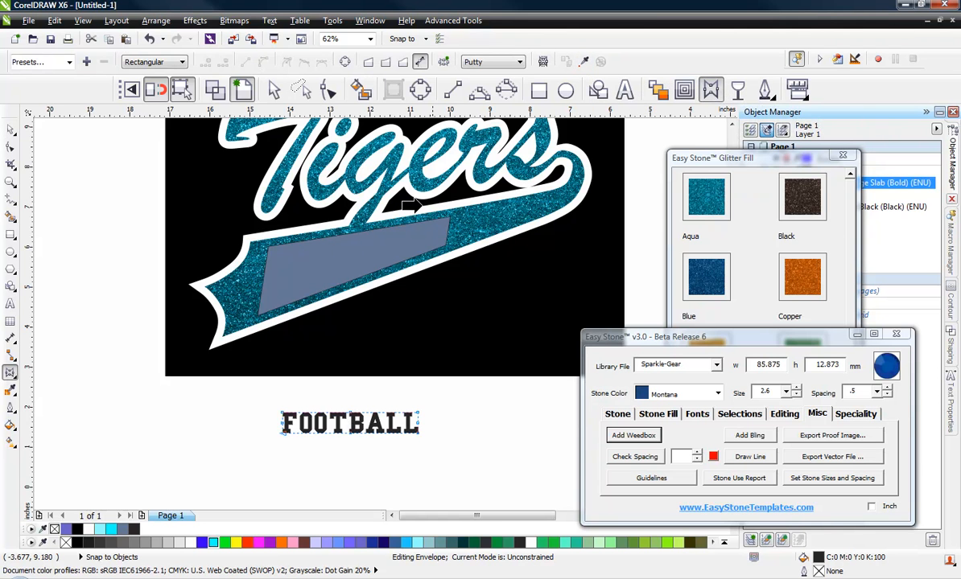
{"action": "left_click", "coordinate": [320, 262]}
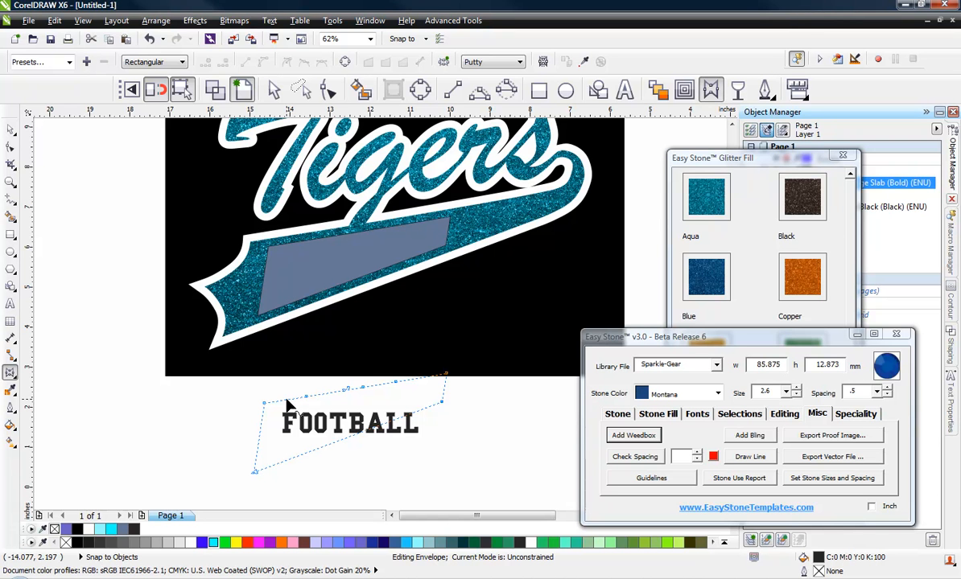
{"action": "left_click", "coordinate": [286, 400]}
{"action": "double_click", "coordinate": [287, 400]}
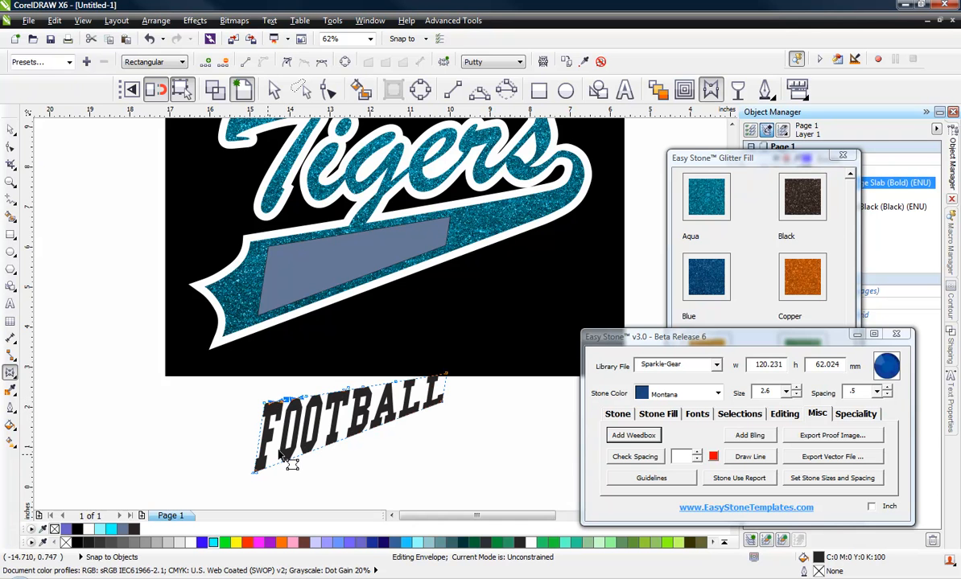
Step: Move the warped FOOTBALL text onto the slate-blue panel in the tail and delete the panel behind it
{"action": "left_click", "coordinate": [9, 129]}
{"action": "left_click_drag", "start_coordinate": [260, 442], "coordinate": [268, 285]}
{"action": "left_click", "coordinate": [274, 285]}
{"action": "scroll", "coordinate": [274, 286], "scroll_direction": "up", "scroll_amount": 3}
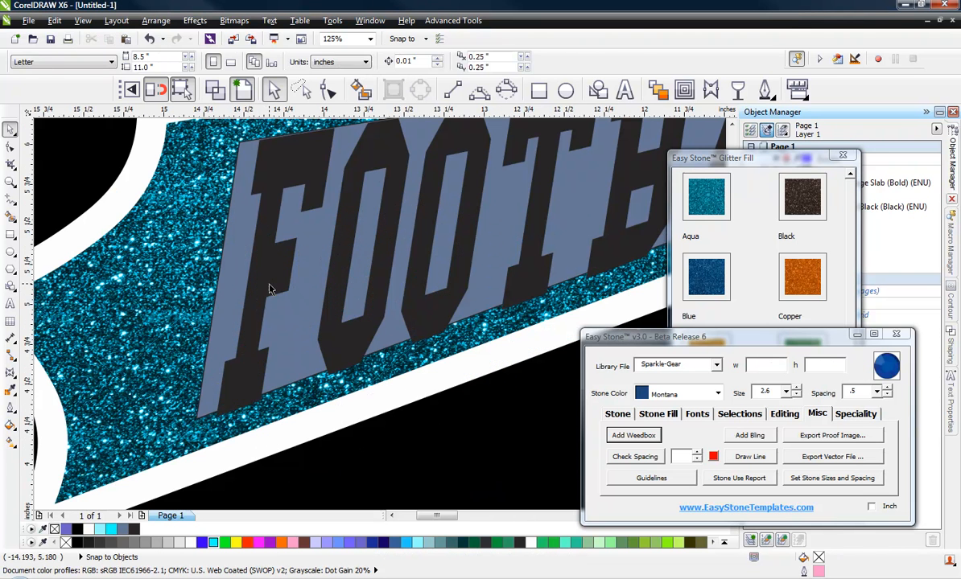
{"action": "key", "text": "Delete"}
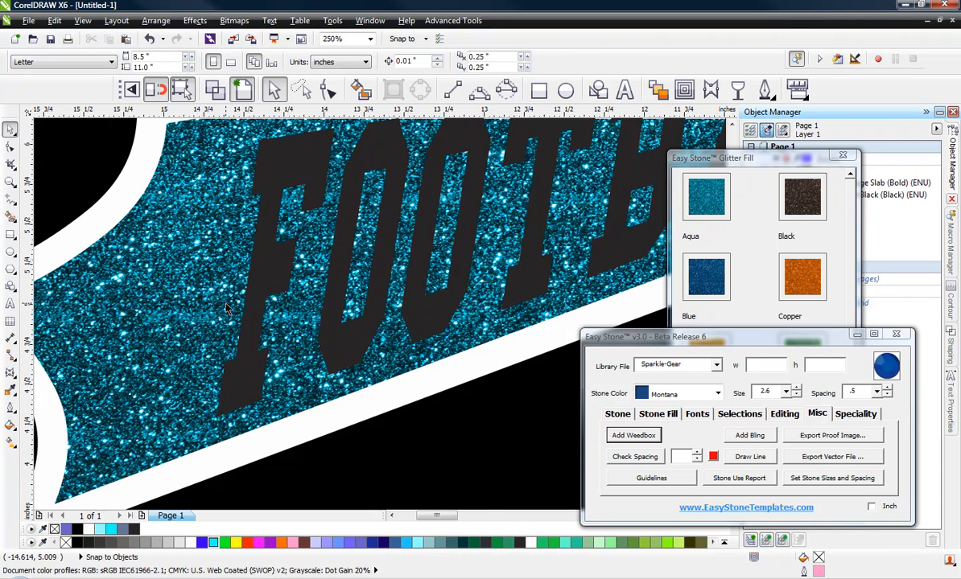
Step: Fill the warped FOOTBALL text in the tail with white
{"action": "scroll", "coordinate": [241, 300], "scroll_direction": "down", "scroll_amount": 2}
{"action": "left_click", "coordinate": [250, 295]}
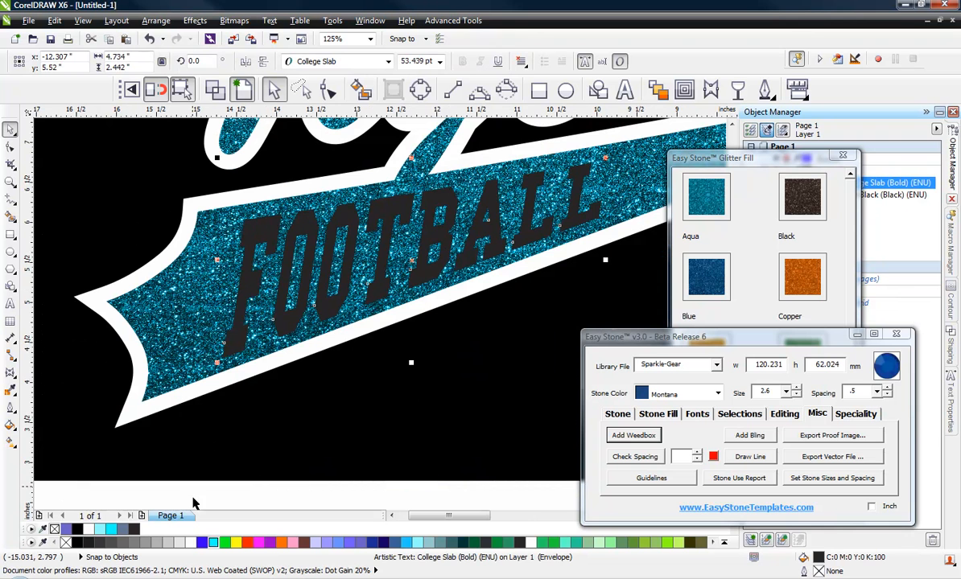
{"action": "left_click", "coordinate": [192, 542]}
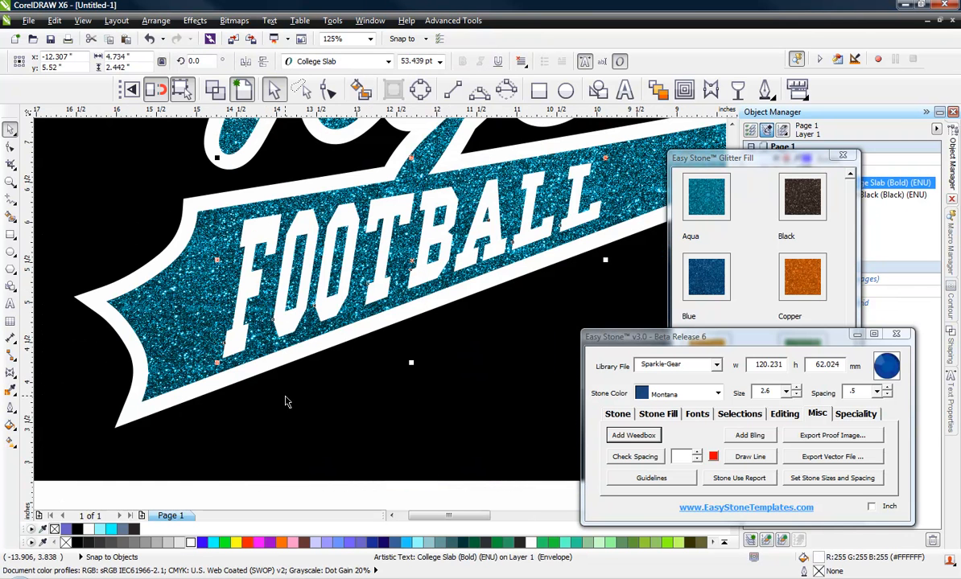
{"action": "left_click", "coordinate": [321, 405]}
{"action": "scroll", "coordinate": [322, 405], "scroll_direction": "down", "scroll_amount": 2}
{"action": "left_click", "coordinate": [324, 456]}
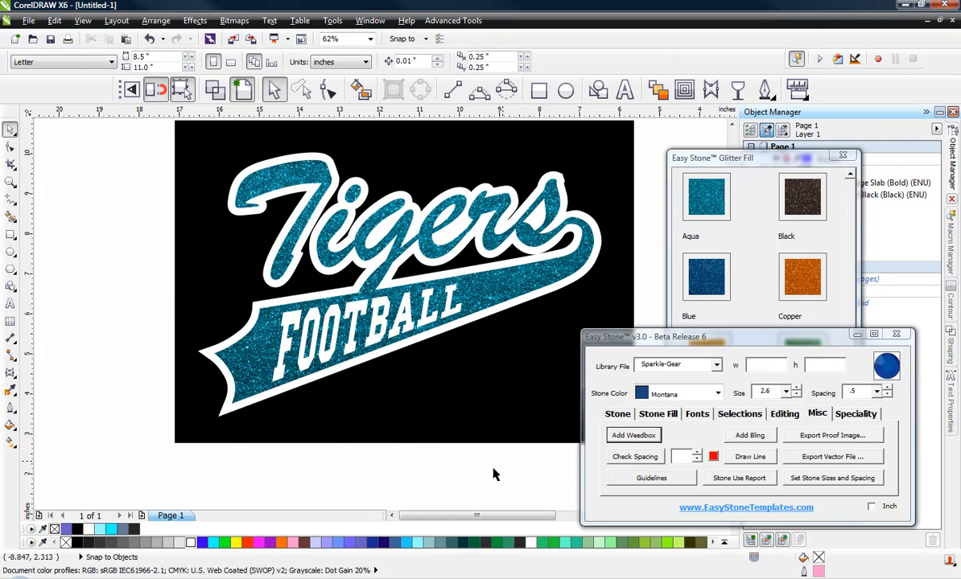
Step: Fine-tune the white FOOTBALL text's position in the tail, shifting it about 0.05 inch to the left
{"action": "scroll", "coordinate": [411, 304], "scroll_direction": "up", "scroll_amount": 4}
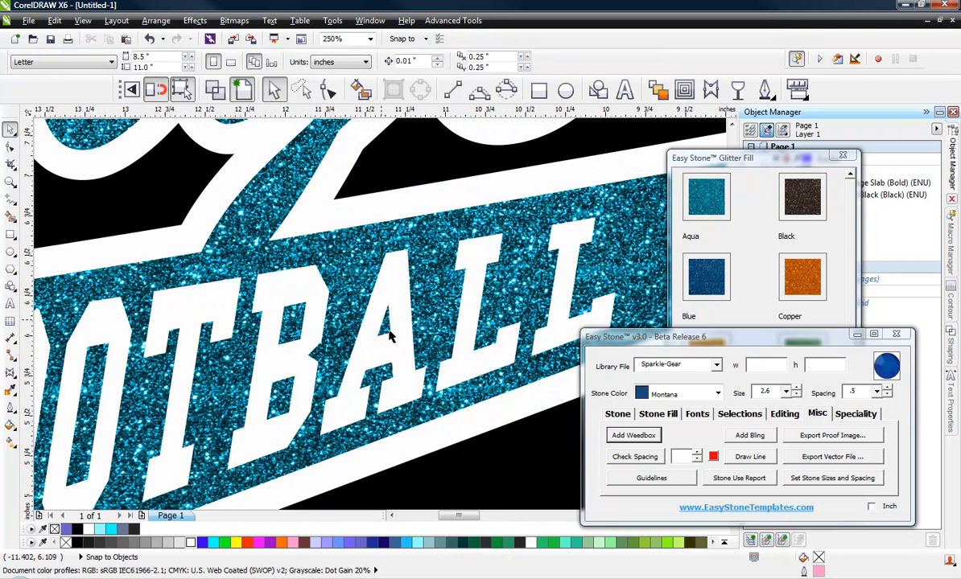
{"action": "left_click", "coordinate": [366, 317]}
{"action": "scroll", "coordinate": [380, 333], "scroll_direction": "down", "scroll_amount": 6}
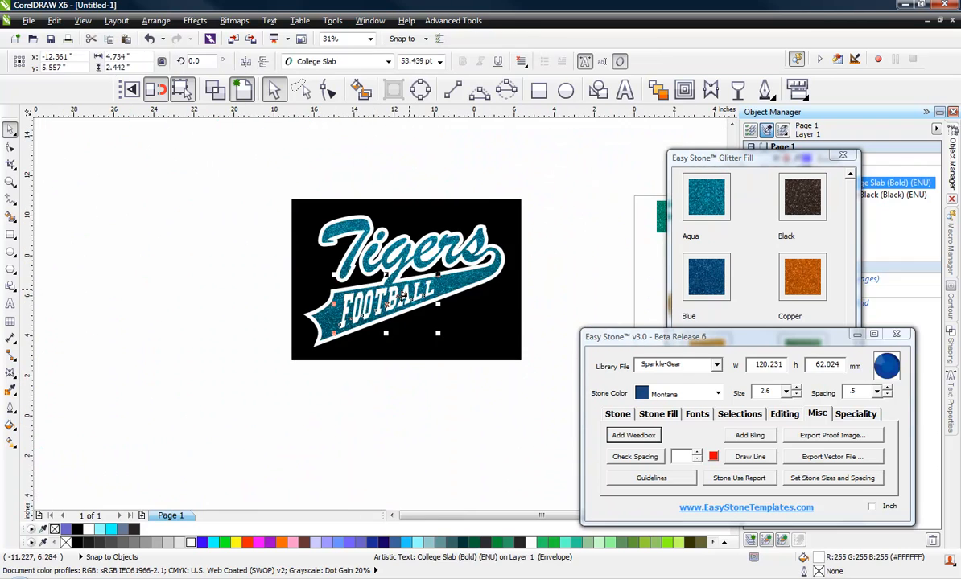
{"action": "key", "text": "Escape"}
{"action": "scroll", "coordinate": [412, 297], "scroll_direction": "up", "scroll_amount": 3}
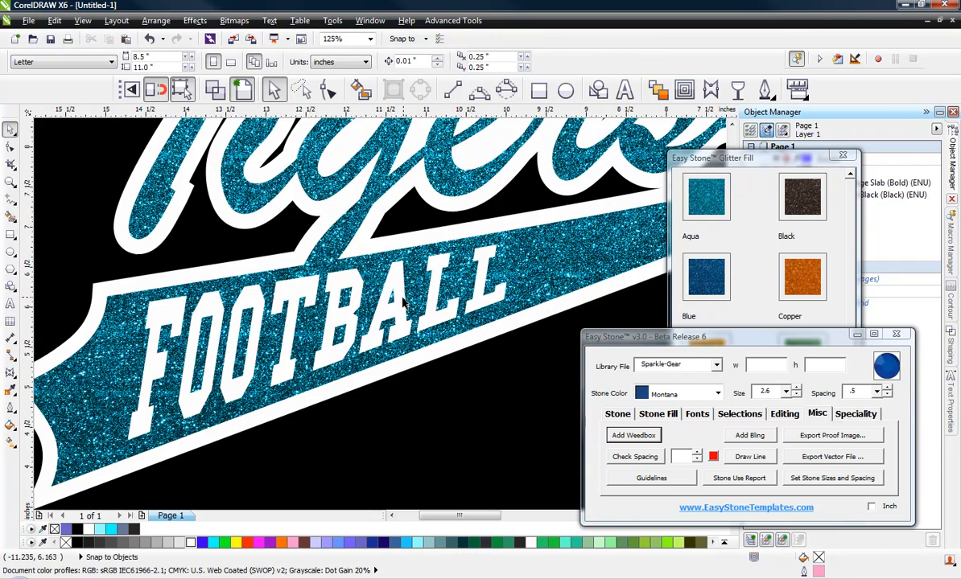
{"action": "left_click", "coordinate": [400, 304]}
{"action": "scroll", "coordinate": [400, 304], "scroll_direction": "down", "scroll_amount": 2}
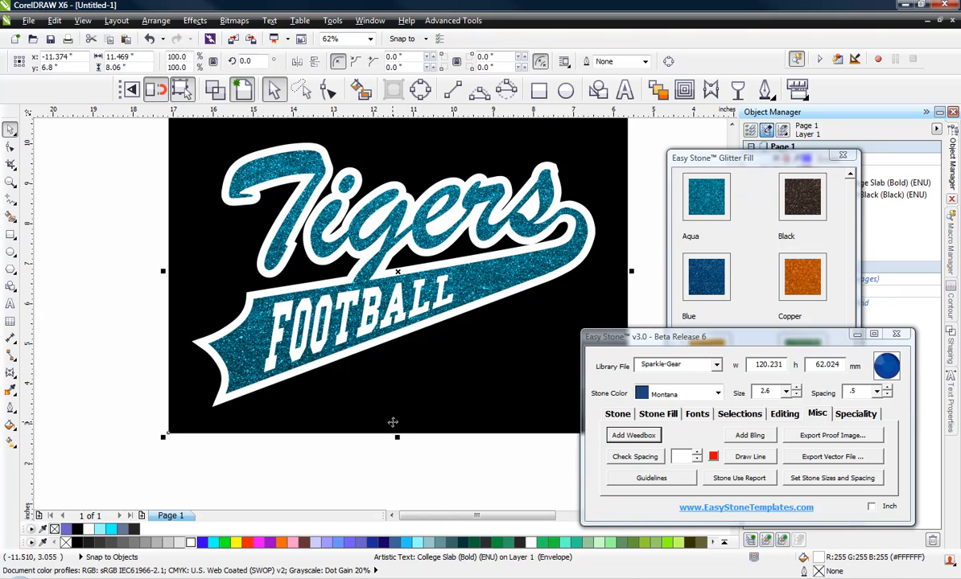
{"action": "left_click", "coordinate": [282, 445]}
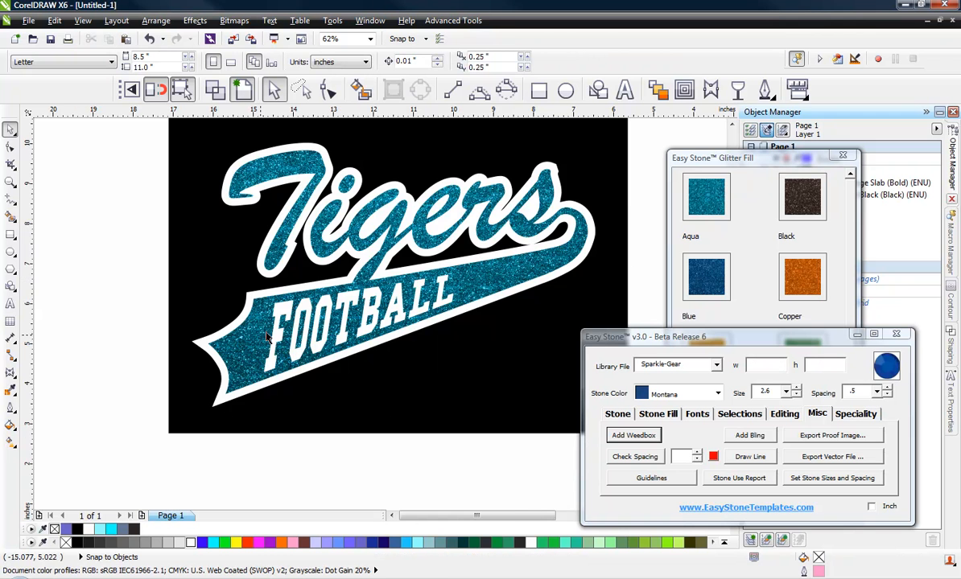
Step: View the envelope nodes on the FOOTBALL text and return to normal object selection
{"action": "scroll", "coordinate": [266, 338], "scroll_direction": "down", "scroll_amount": 1}
{"action": "scroll", "coordinate": [325, 299], "scroll_direction": "up", "scroll_amount": 1}
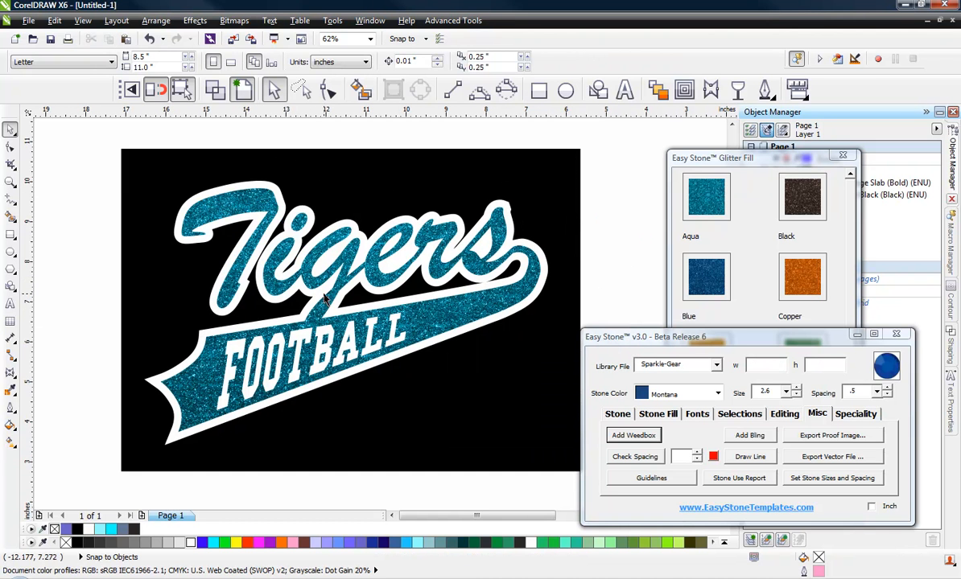
{"action": "left_click", "coordinate": [322, 342]}
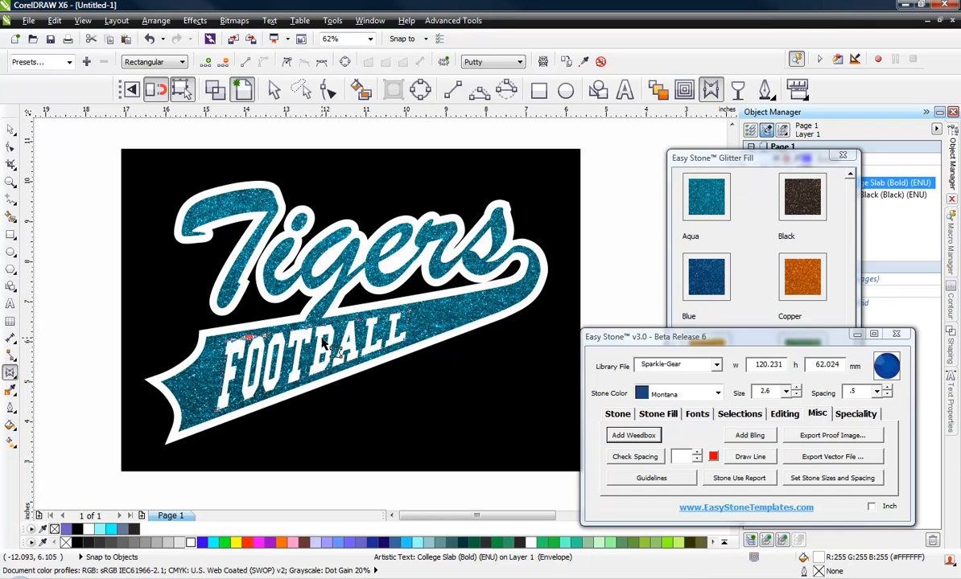
{"action": "left_click", "coordinate": [10, 129]}
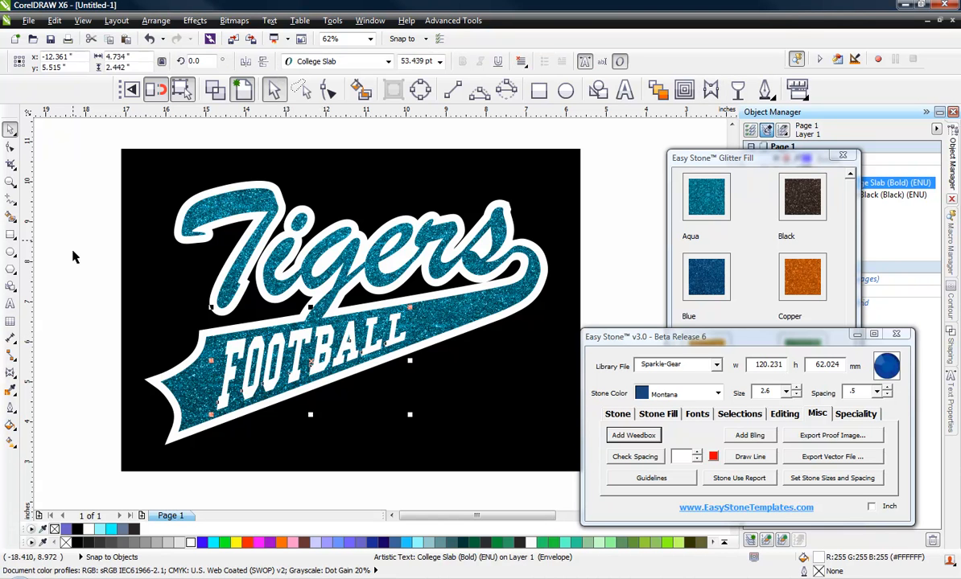
{"action": "left_click", "coordinate": [102, 271]}
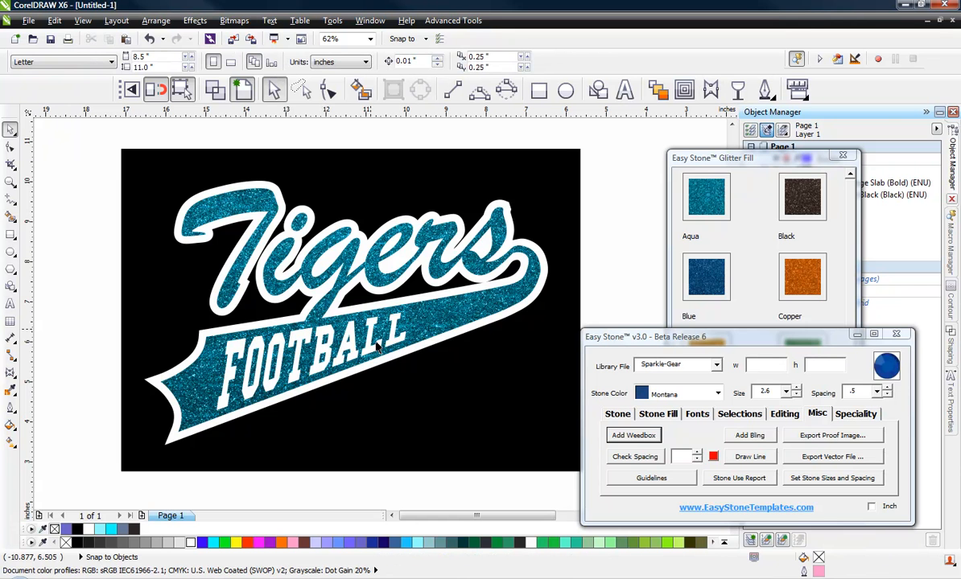
Step: Pull the white outline shape away to the right of the Tigers design and undo the move
{"action": "left_click", "coordinate": [280, 397]}
{"action": "left_click_drag", "start_coordinate": [280, 398], "coordinate": [533, 407]}
{"action": "scroll", "coordinate": [132, 242], "scroll_direction": "down", "scroll_amount": 1}
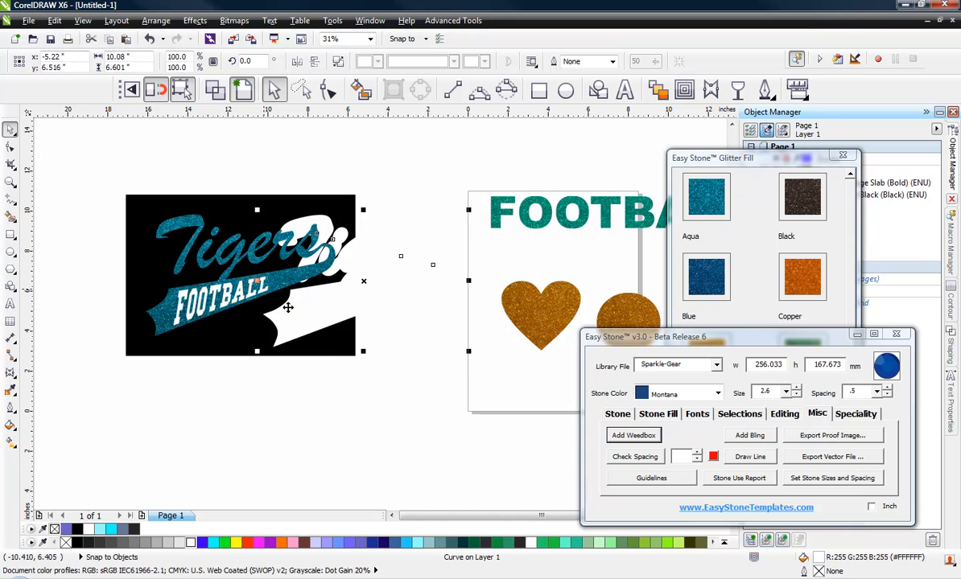
{"action": "left_click", "coordinate": [249, 416]}
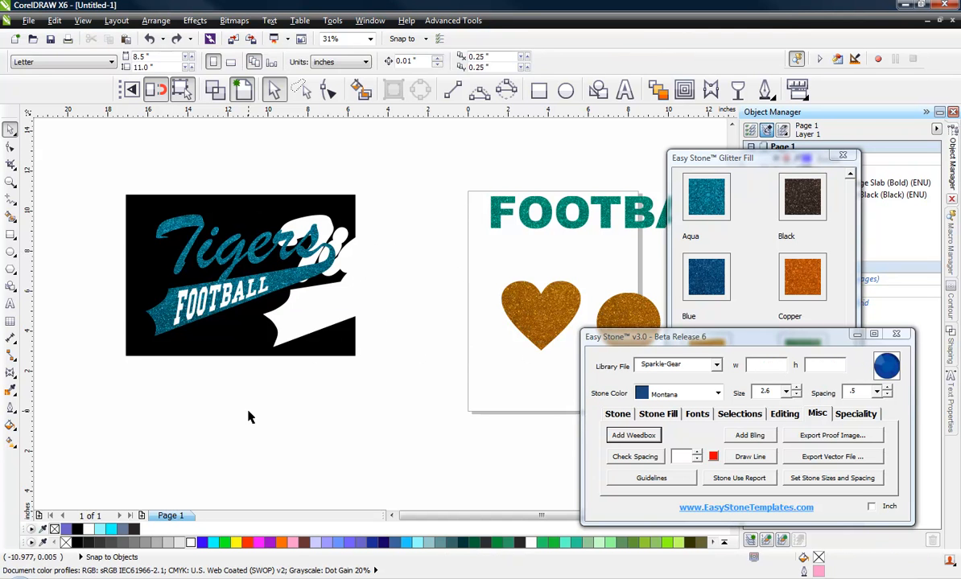
{"action": "key", "text": "ctrl+z"}
Step: Duplicate the glitter Tigers shape together with its white FOOTBALL text directly below the black weedbox
{"action": "scroll", "coordinate": [178, 274], "scroll_direction": "up", "scroll_amount": 2}
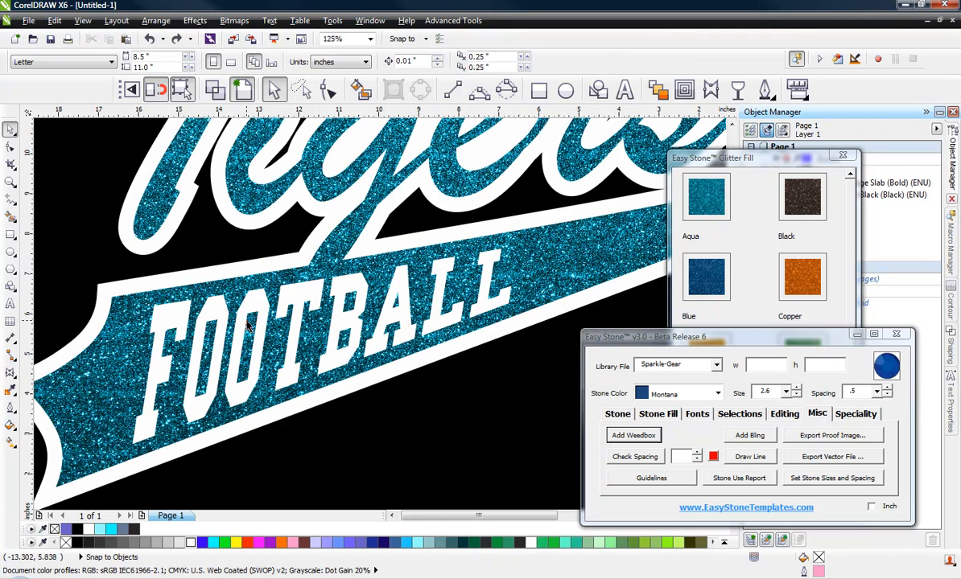
{"action": "scroll", "coordinate": [245, 327], "scroll_direction": "down", "scroll_amount": 1}
{"action": "left_click", "coordinate": [364, 274]}
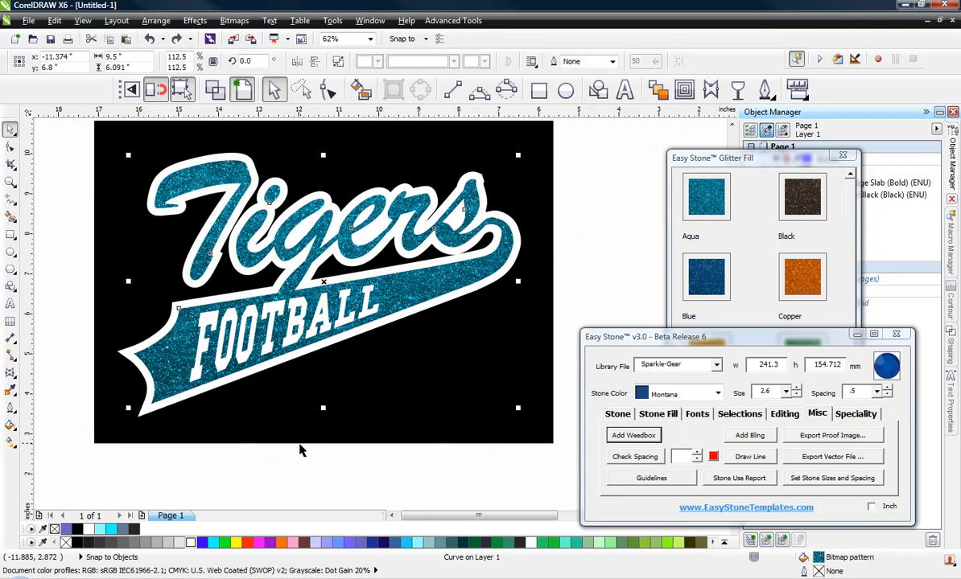
{"action": "left_click", "coordinate": [289, 338]}
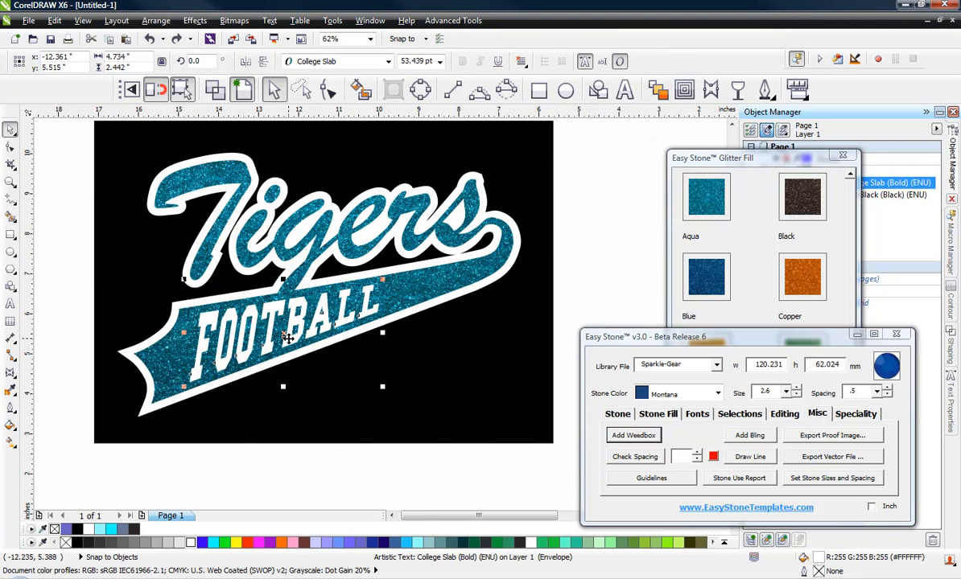
{"action": "left_click", "coordinate": [405, 284], "text": "shift"}
{"action": "scroll", "coordinate": [274, 218], "scroll_direction": "down", "scroll_amount": 1}
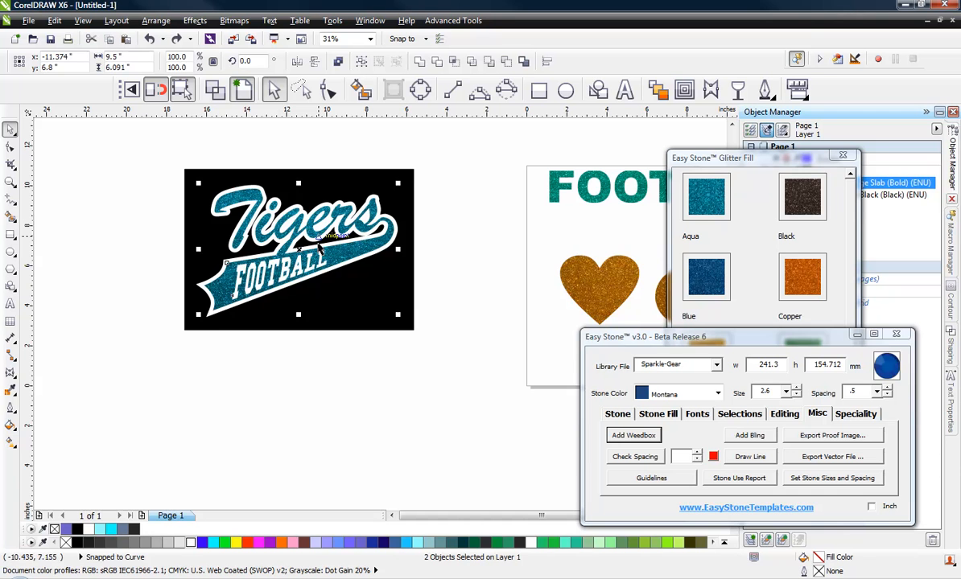
{"action": "left_click_drag", "start_coordinate": [320, 270], "coordinate": [333, 420]}
{"action": "right_click", "coordinate": [324, 413]}
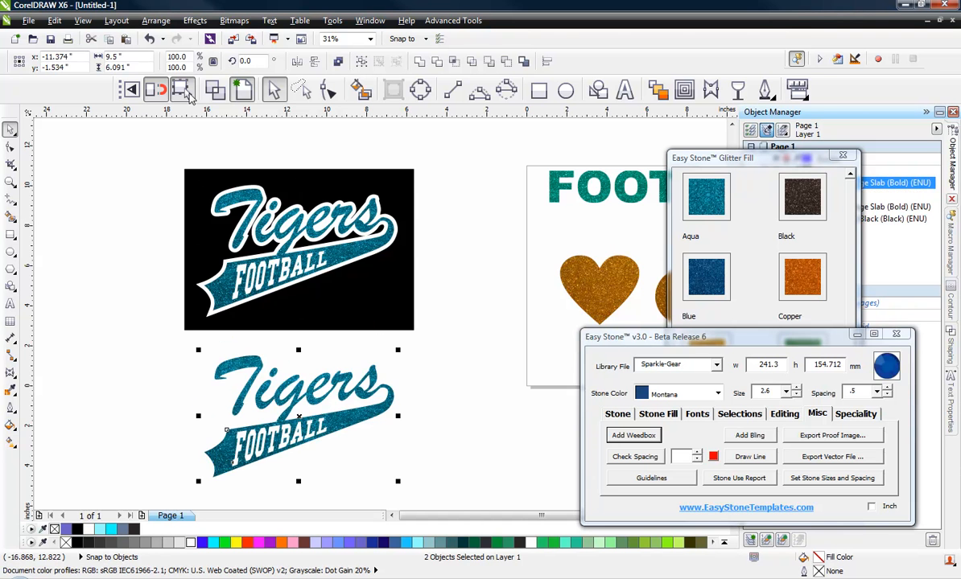
Step: Switch to wireframe view and examine the cut lines of the duplicated Tigers shape and FOOTBALL text
{"action": "left_click", "coordinate": [214, 91]}
{"action": "left_click", "coordinate": [157, 378]}
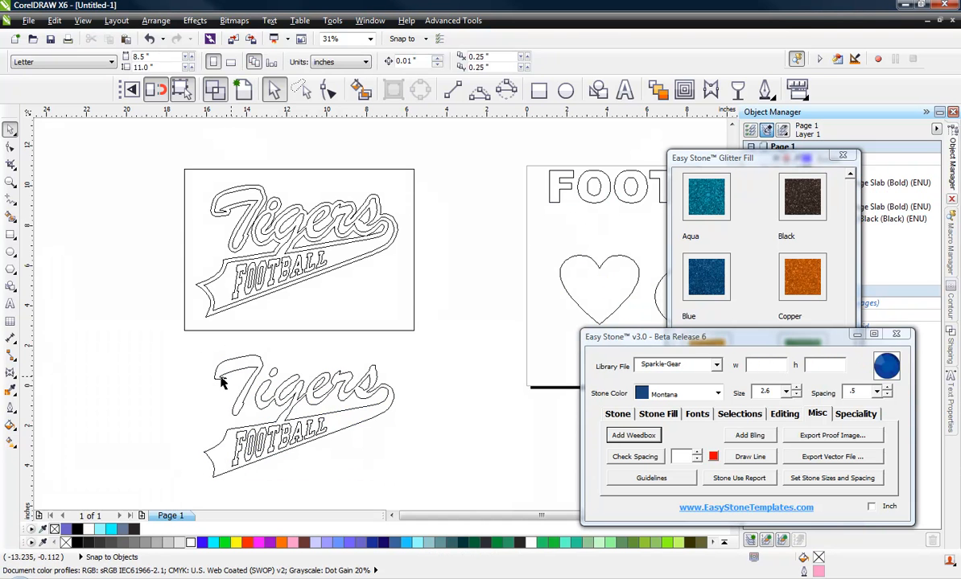
{"action": "scroll", "coordinate": [248, 460], "scroll_direction": "up", "scroll_amount": 1}
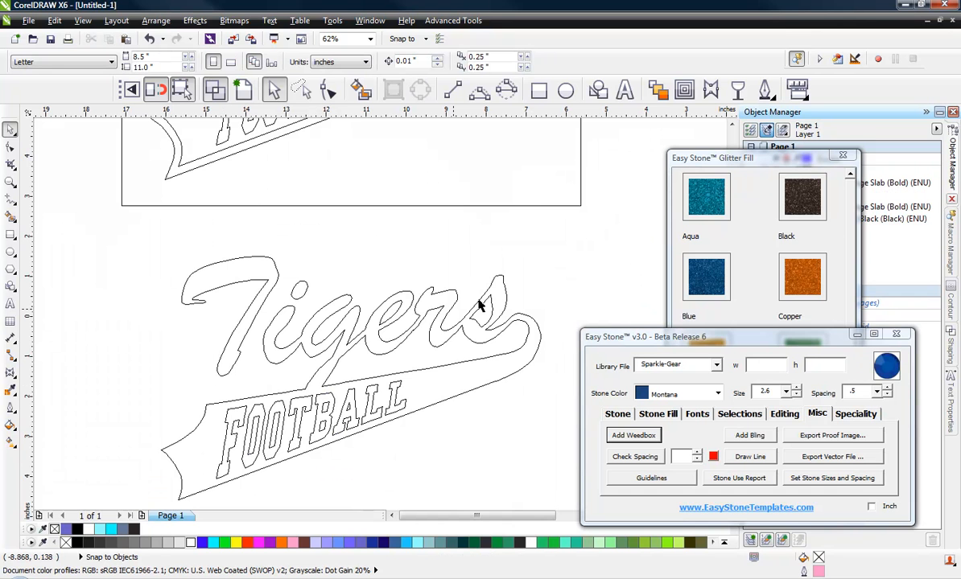
{"action": "left_click", "coordinate": [401, 387]}
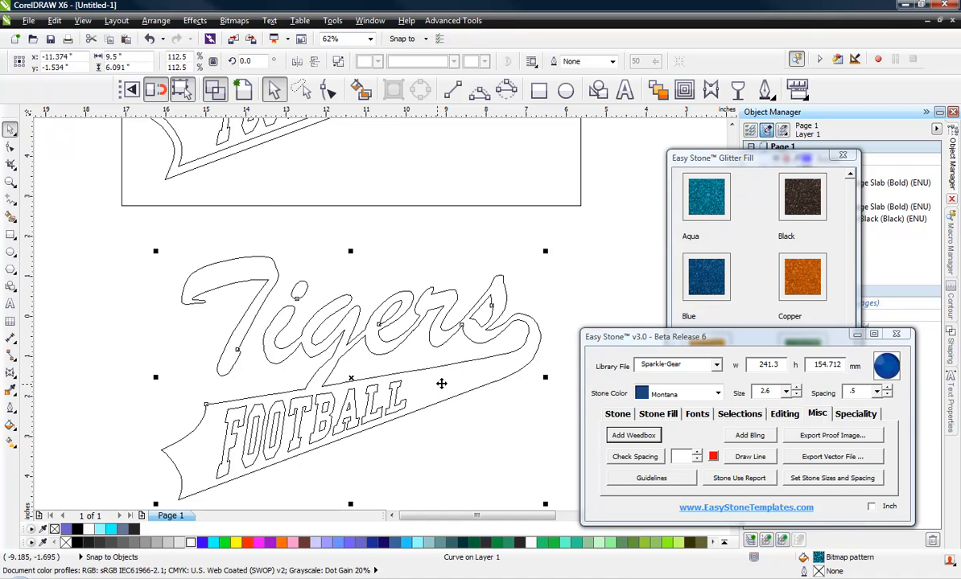
{"action": "left_click", "coordinate": [368, 449]}
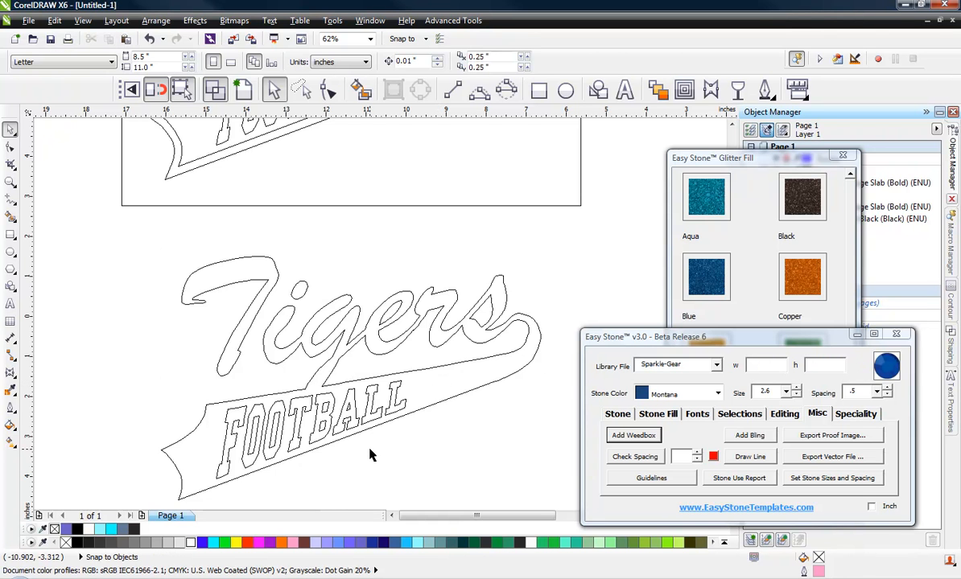
Step: Place a copy of the outline shape from the weedbox to the left of the duplicated Tigers design
{"action": "scroll", "coordinate": [372, 448], "scroll_direction": "down", "scroll_amount": 1}
{"action": "left_click_drag", "start_coordinate": [388, 267], "coordinate": [183, 444]}
{"action": "left_click", "coordinate": [163, 443]}
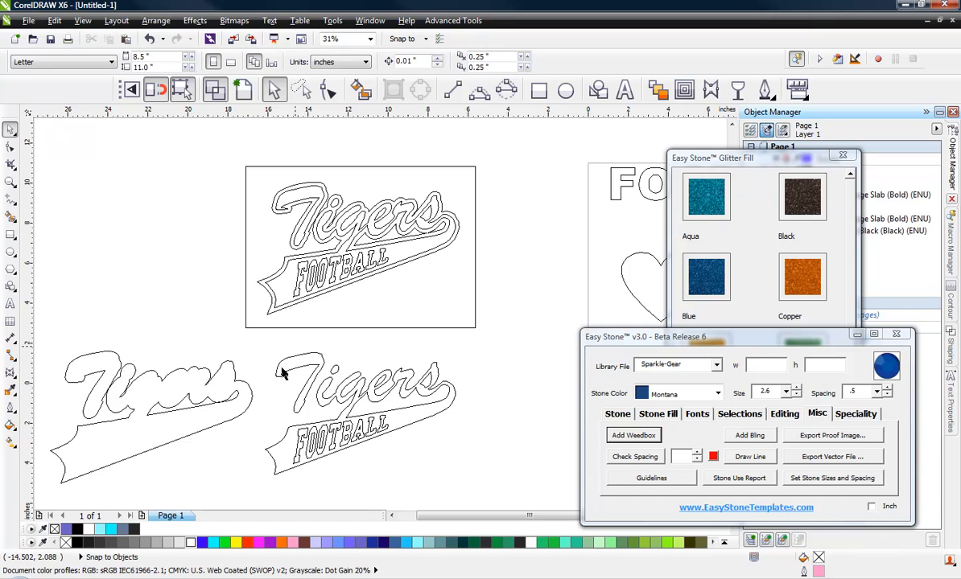
Step: Inspect the separated FOOTBALL text, Tigers shape and outline as cut layers, and return to the full-color view
{"action": "left_click", "coordinate": [298, 461]}
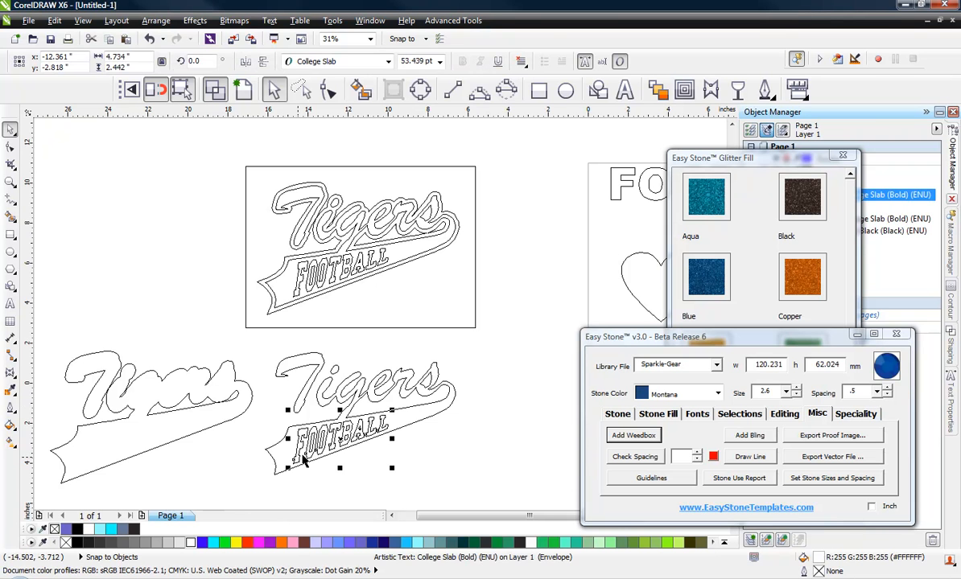
{"action": "left_click", "coordinate": [409, 410], "text": "shift"}
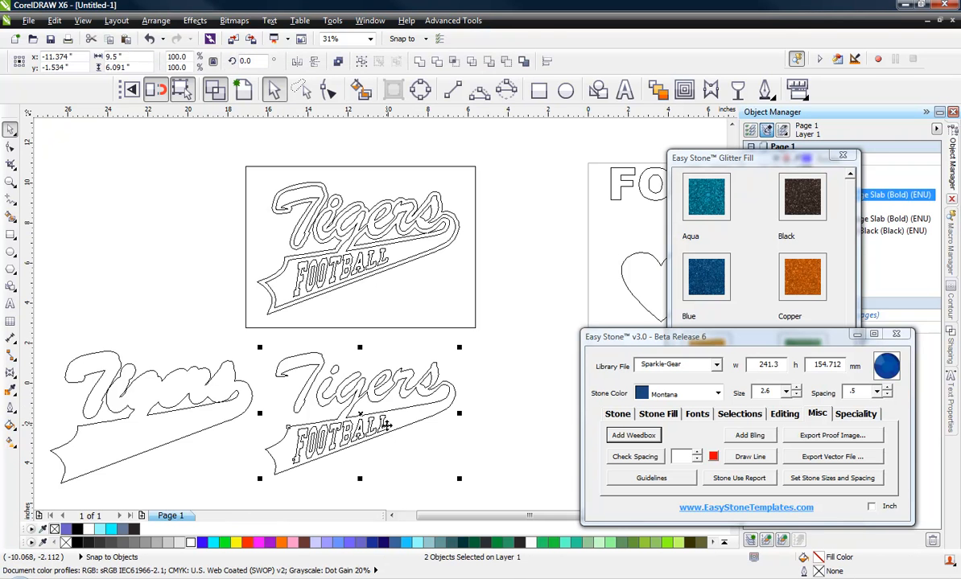
{"action": "left_click", "coordinate": [361, 420]}
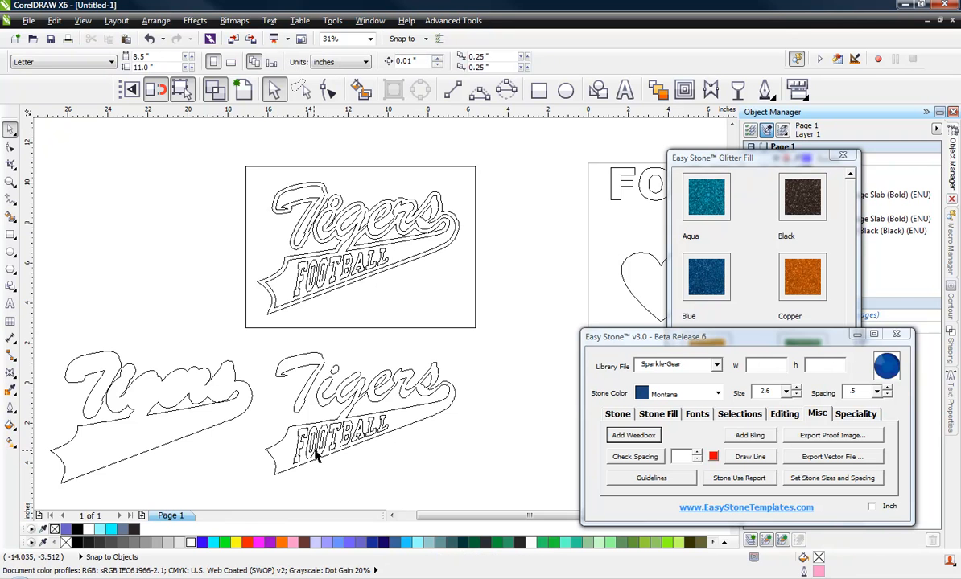
{"action": "left_click", "coordinate": [400, 420]}
{"action": "left_click", "coordinate": [107, 445]}
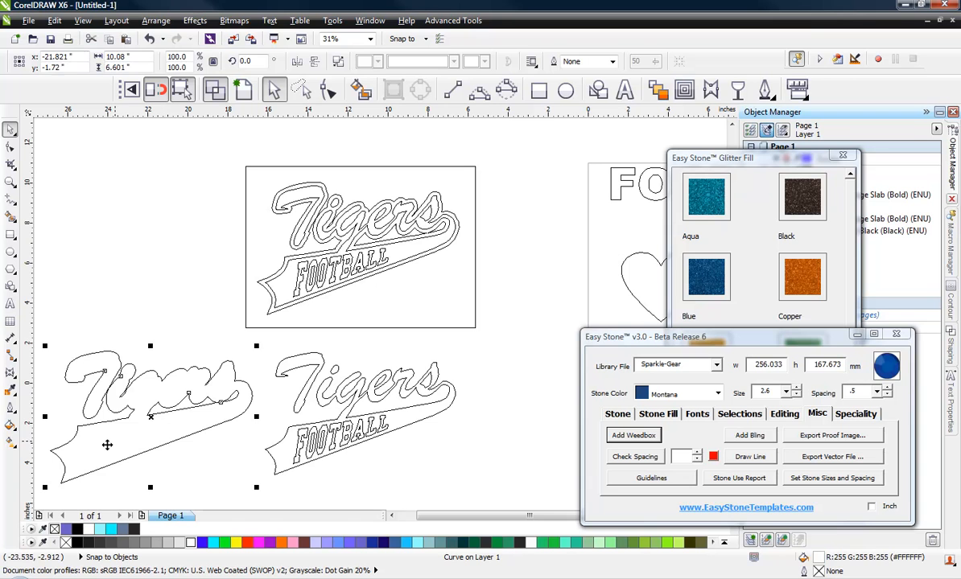
{"action": "left_click", "coordinate": [182, 260]}
{"action": "left_click", "coordinate": [243, 88]}
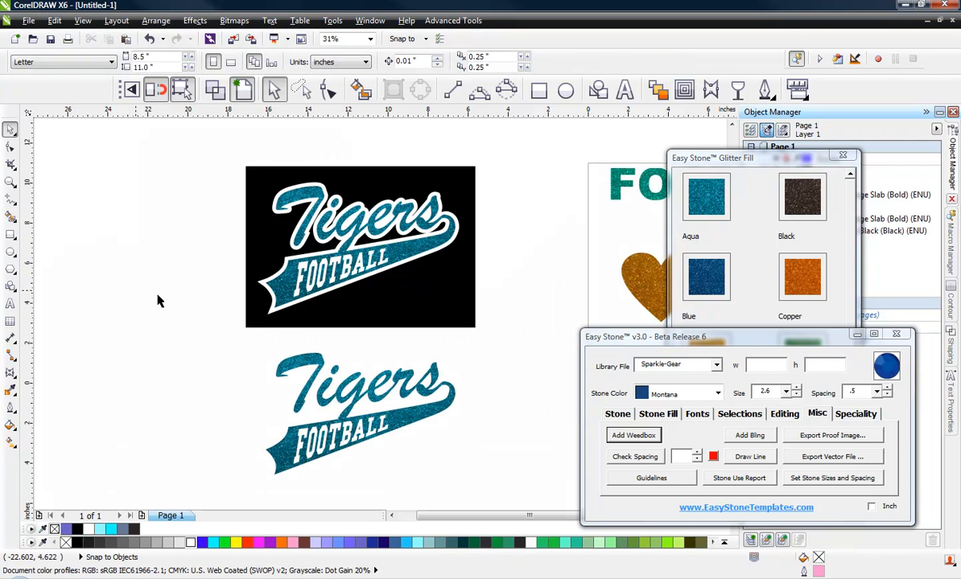
Step: Delete the duplicated Tigers shape, FOOTBALL text and outline copy below the black weedbox
{"action": "scroll", "coordinate": [489, 332], "scroll_direction": "down", "scroll_amount": 2}
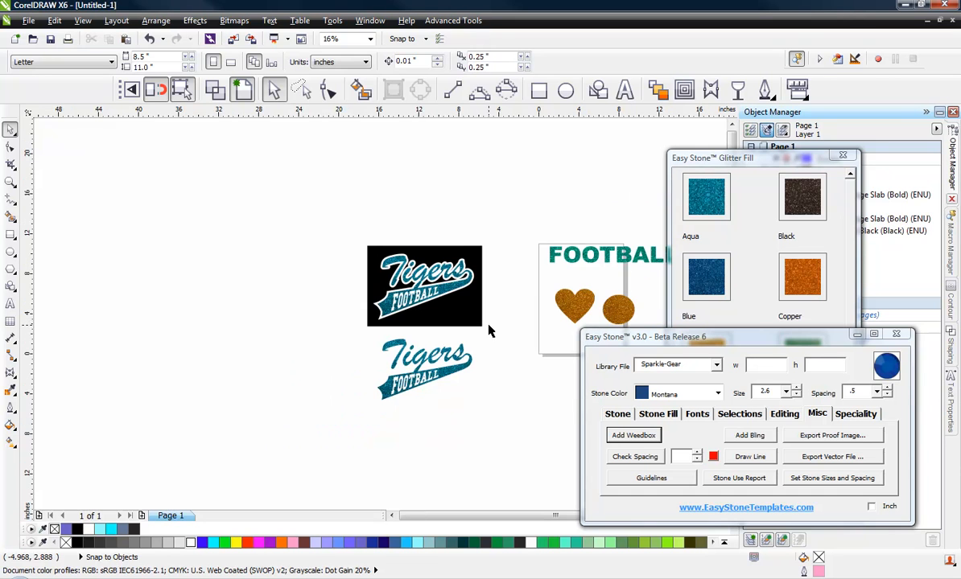
{"action": "left_click_drag", "start_coordinate": [500, 317], "coordinate": [229, 460]}
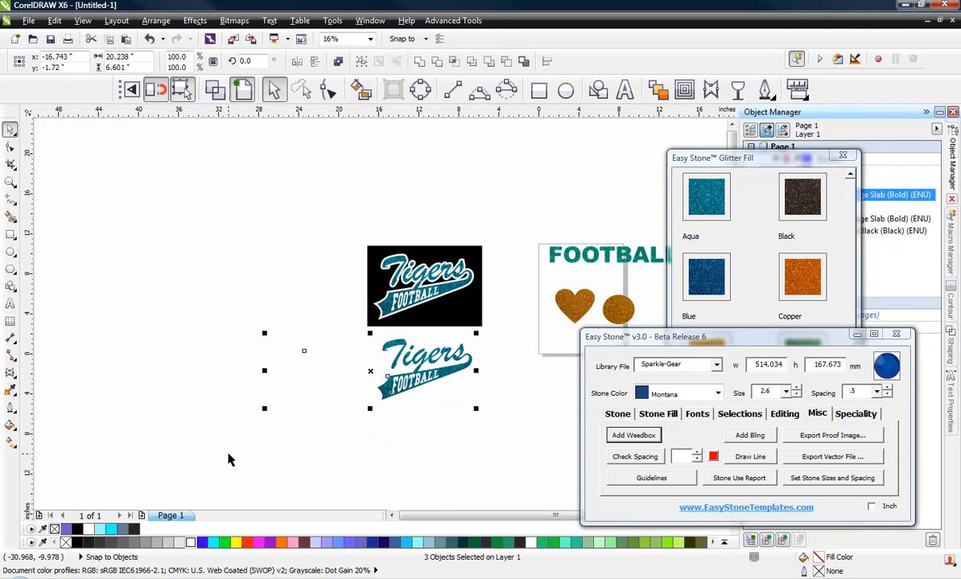
{"action": "key", "text": "Delete"}
{"action": "scroll", "coordinate": [386, 251], "scroll_direction": "up", "scroll_amount": 4}
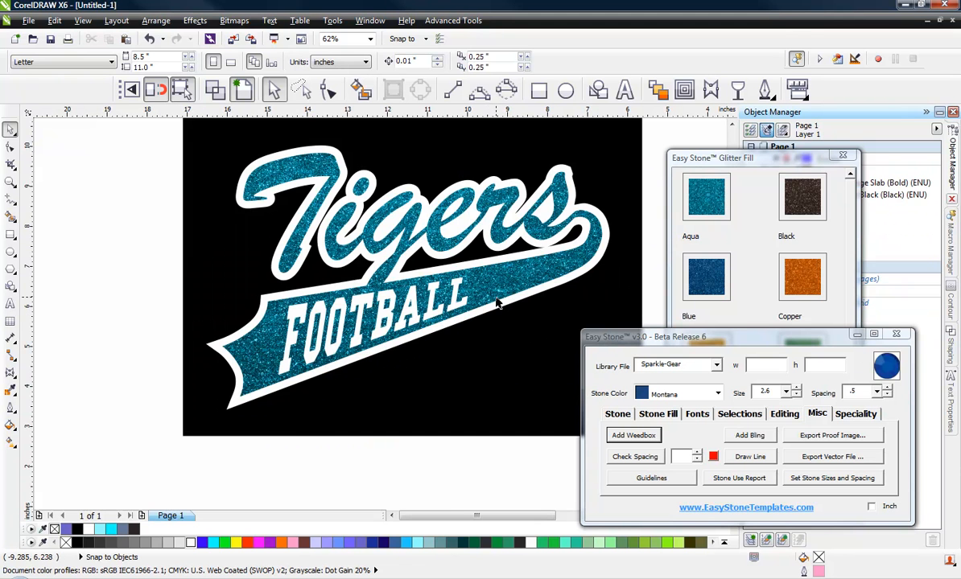
{"action": "scroll", "coordinate": [470, 291], "scroll_direction": "down", "scroll_amount": 2}
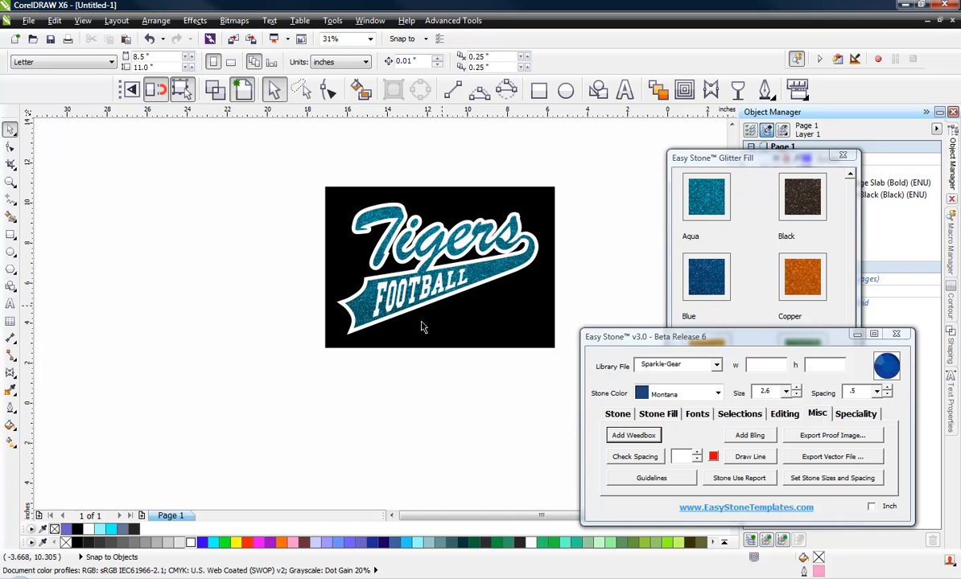
{"action": "scroll", "coordinate": [419, 322], "scroll_direction": "down", "scroll_amount": 1}
{"action": "scroll", "coordinate": [490, 296], "scroll_direction": "up", "scroll_amount": 1}
{"action": "scroll", "coordinate": [492, 302], "scroll_direction": "down", "scroll_amount": 1}
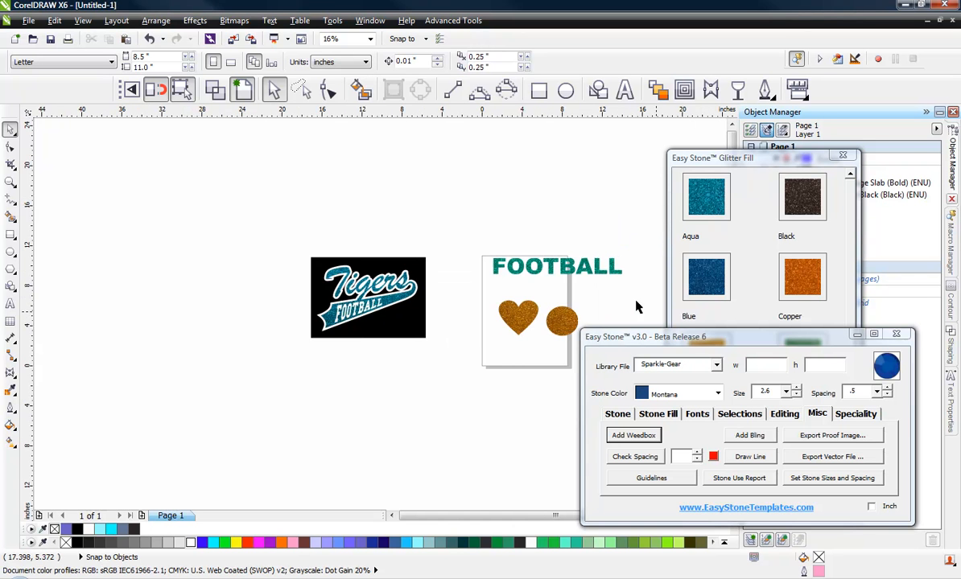
{"action": "scroll", "coordinate": [593, 286], "scroll_direction": "up", "scroll_amount": 1}
Step: Browse the Easy Stone Glitter Fill swatches from Aqua through Silver and return to the start of the list
{"action": "left_click", "coordinate": [676, 161]}
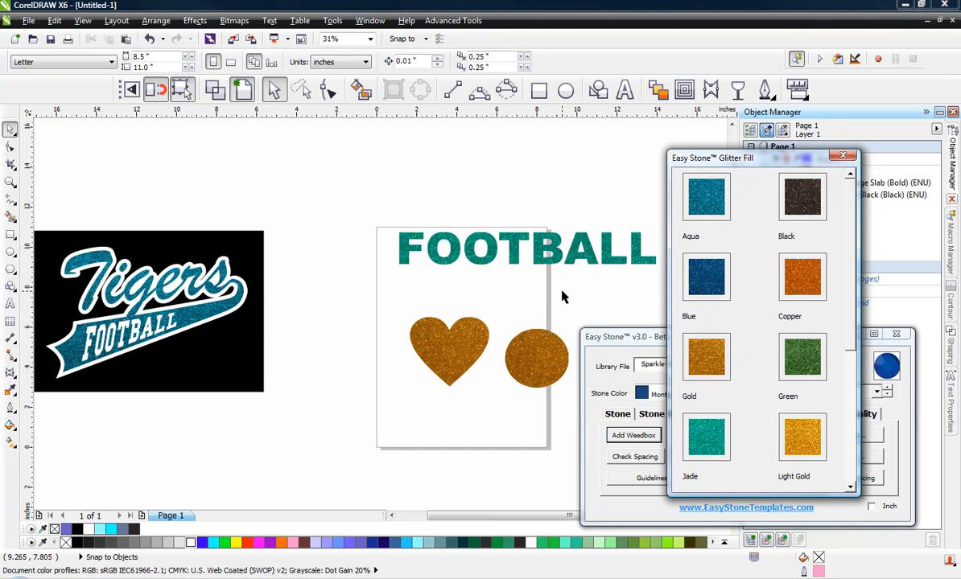
{"action": "scroll", "coordinate": [852, 275], "scroll_direction": "down", "scroll_amount": 3}
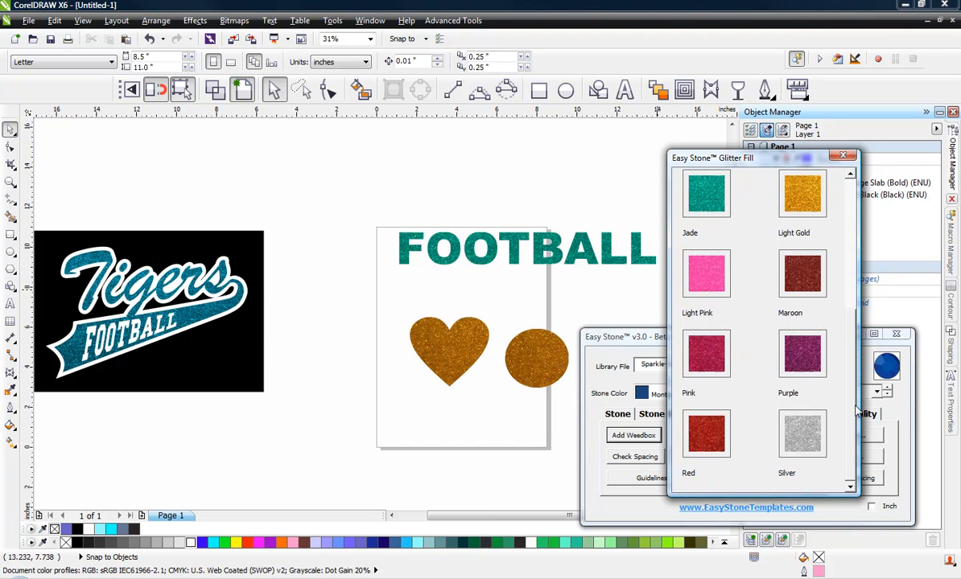
{"action": "scroll", "coordinate": [828, 244], "scroll_direction": "up", "scroll_amount": 3}
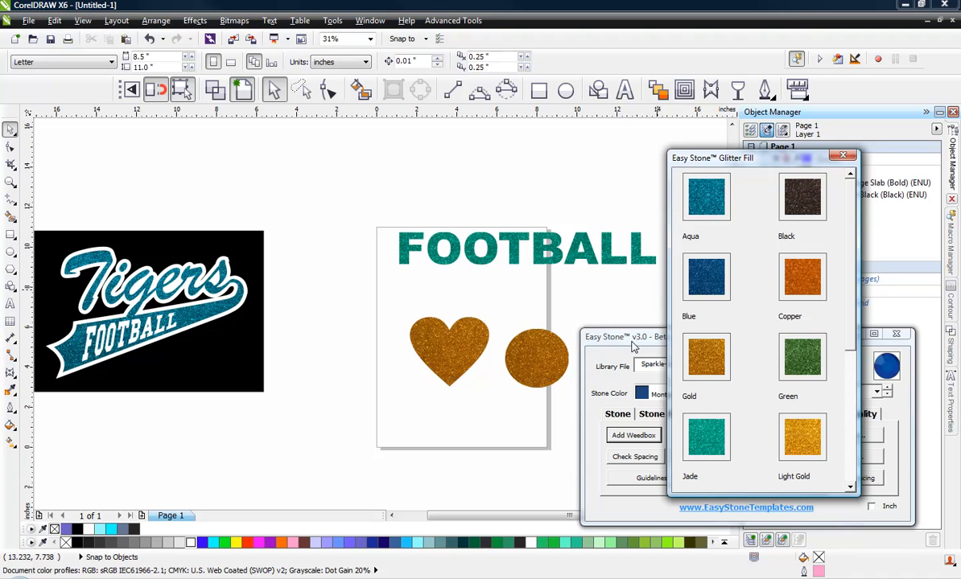